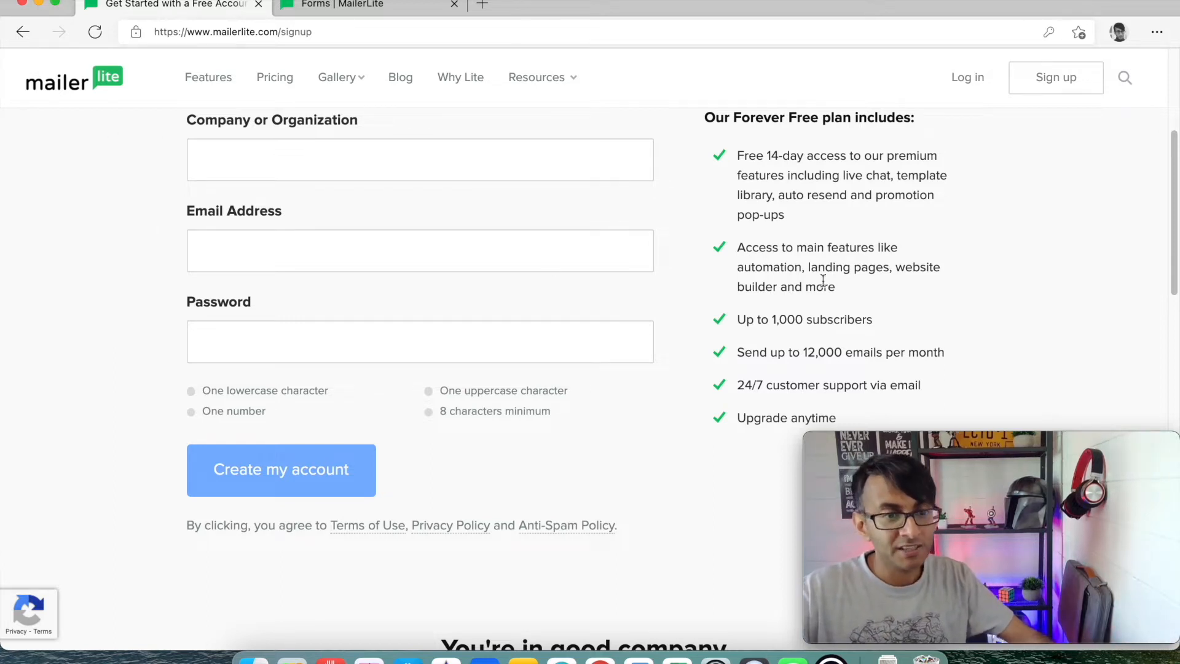
Open the pricing page and review the monthly costs and email limits for each subscriber tier.
{"action": "left_click", "coordinate": [276, 86]}
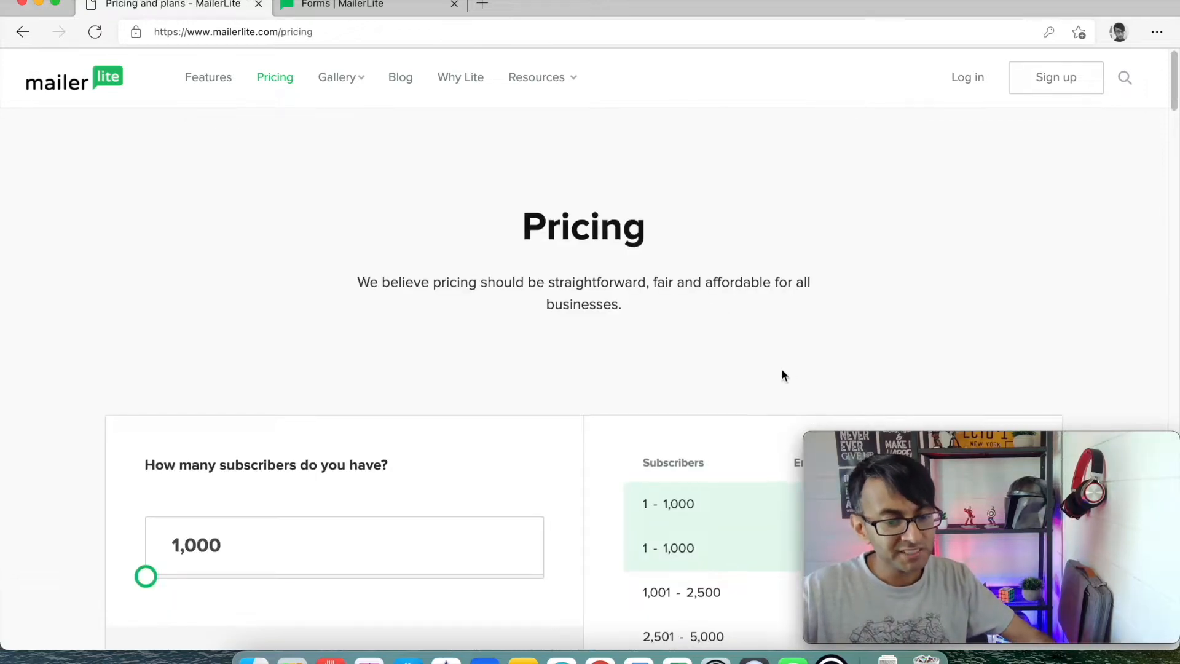
{"action": "scroll", "coordinate": [781, 369], "scroll_direction": "down", "scroll_amount": 5}
{"action": "scroll", "coordinate": [786, 372], "scroll_direction": "up", "scroll_amount": 1}
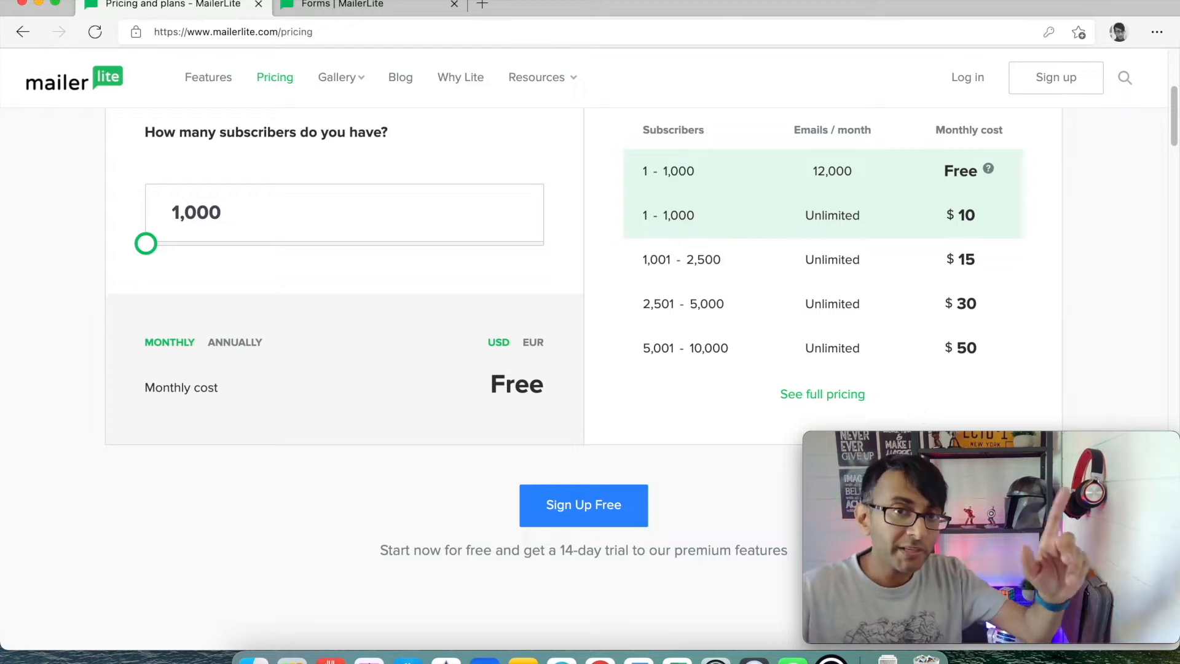
Start a new embedded form in the account's Forms area and name it Test Form.
{"action": "left_click", "coordinate": [369, 6]}
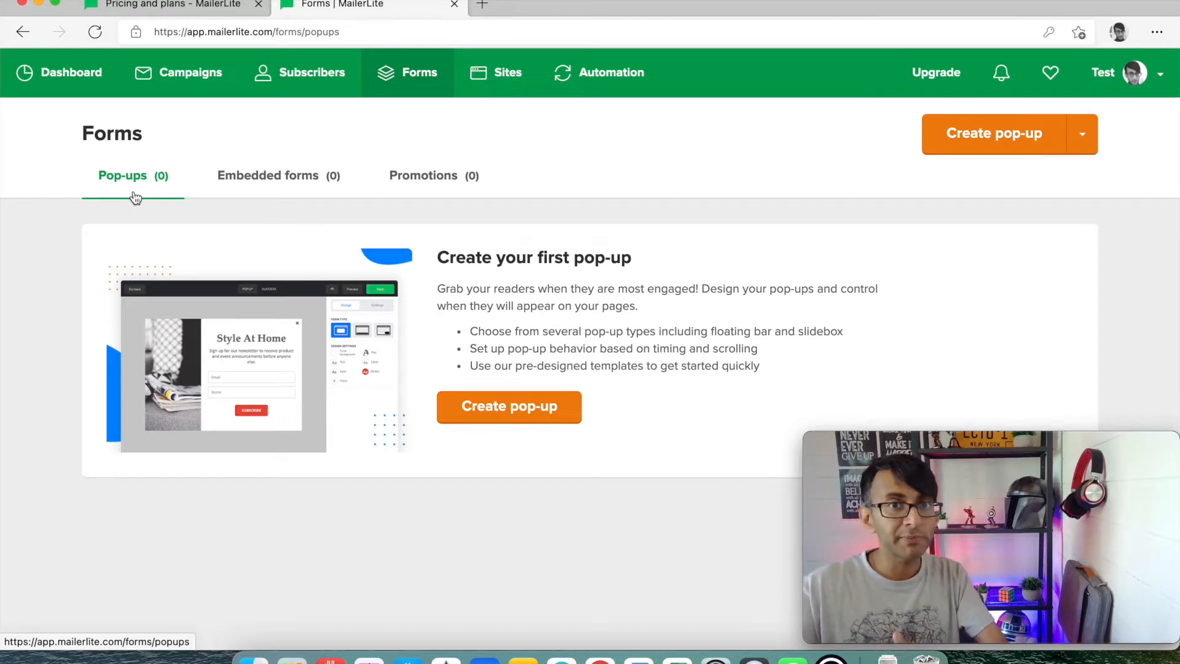
{"action": "left_click", "coordinate": [259, 185]}
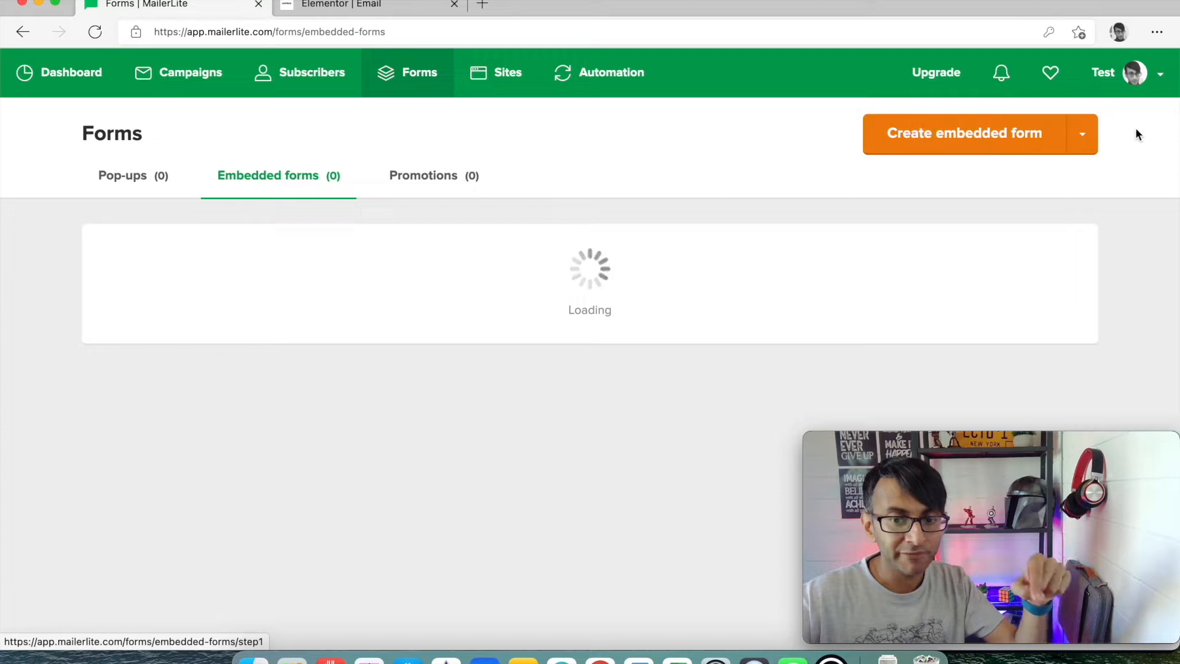
{"action": "left_click", "coordinate": [1097, 145]}
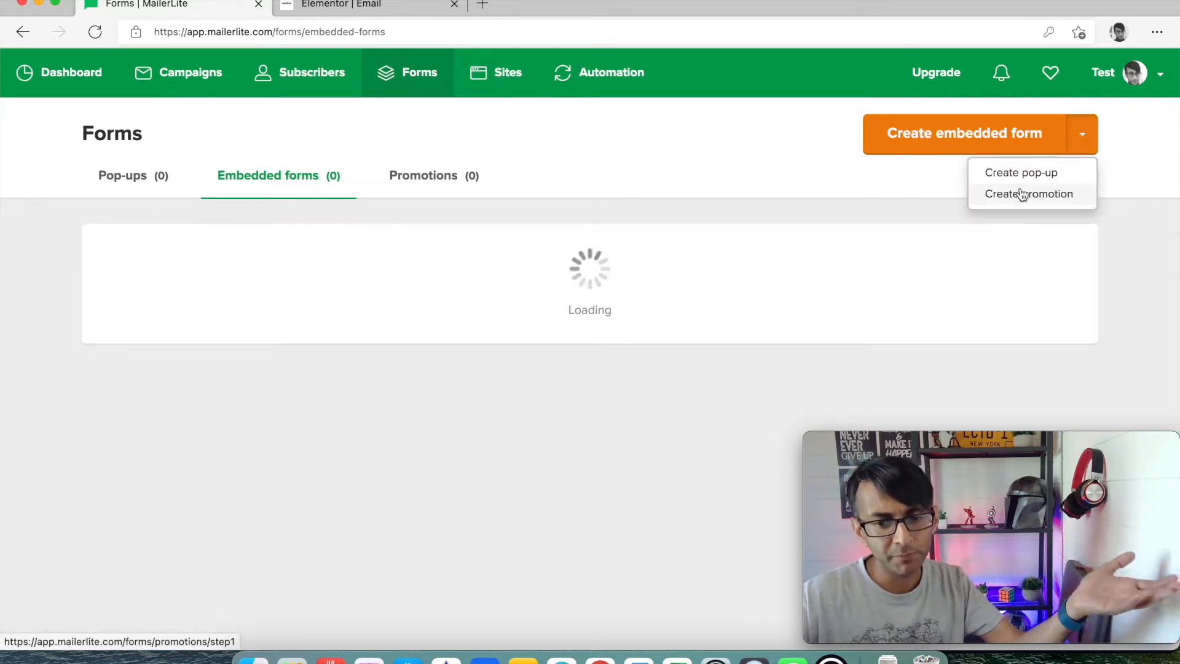
{"action": "left_click", "coordinate": [954, 132]}
{"action": "left_click", "coordinate": [304, 254]}
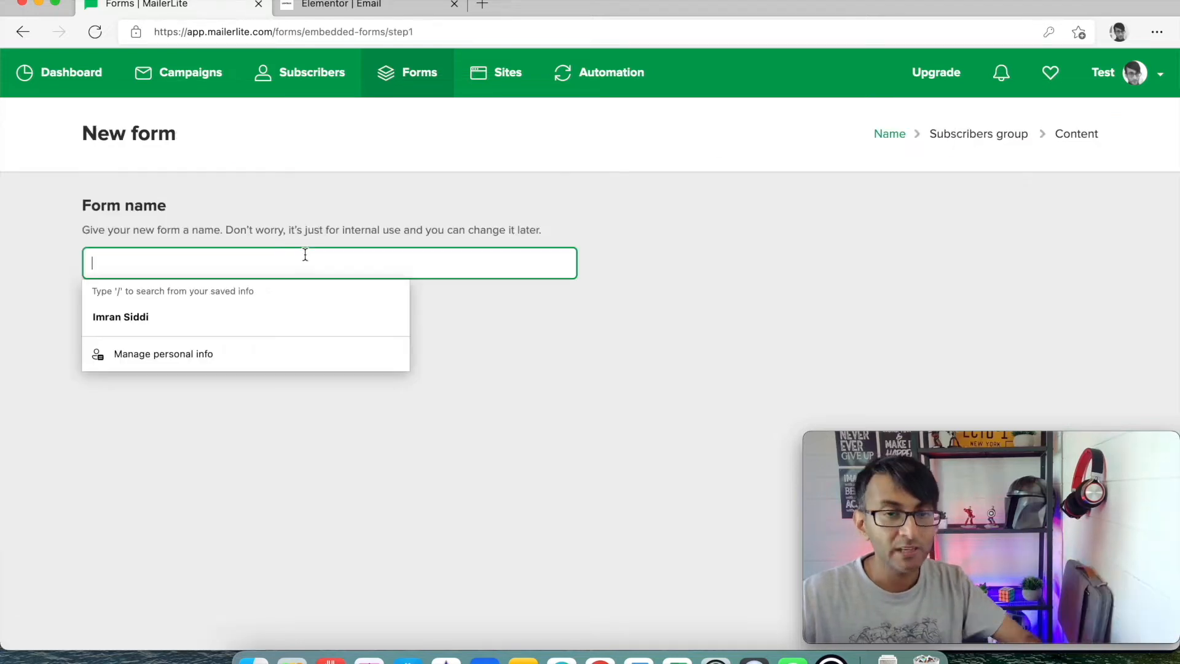
{"action": "type", "text": "Test Form"}
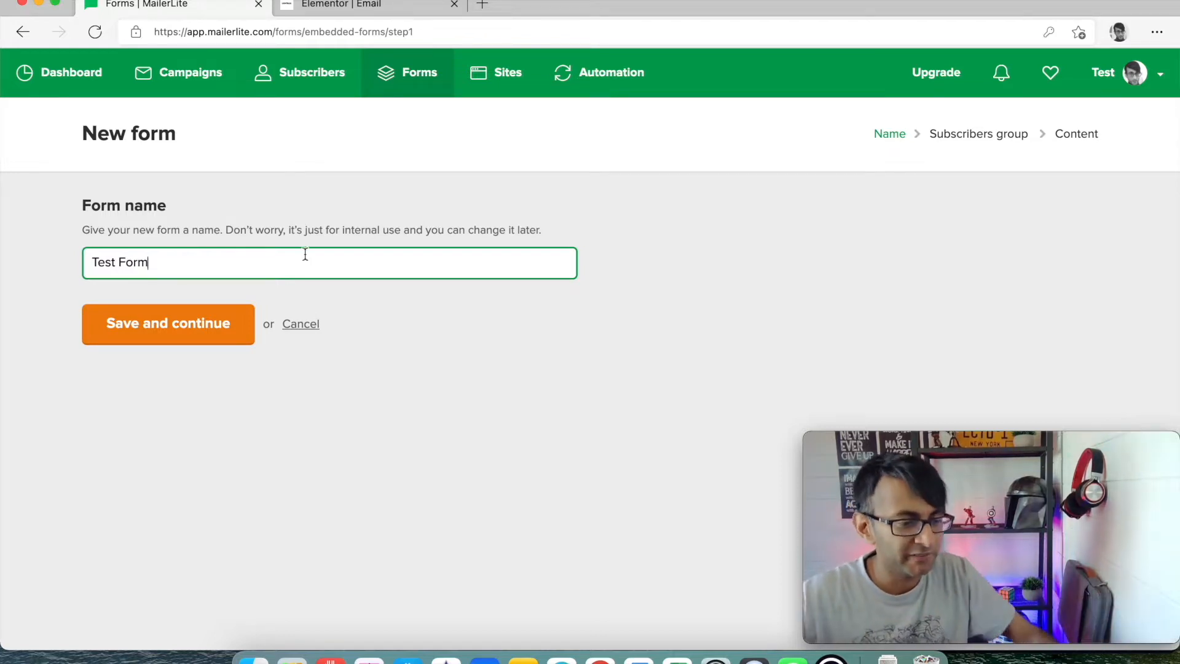
Save the form name, assign the form to the Test subscriber group, and continue to the form's content editor.
{"action": "left_click", "coordinate": [191, 337]}
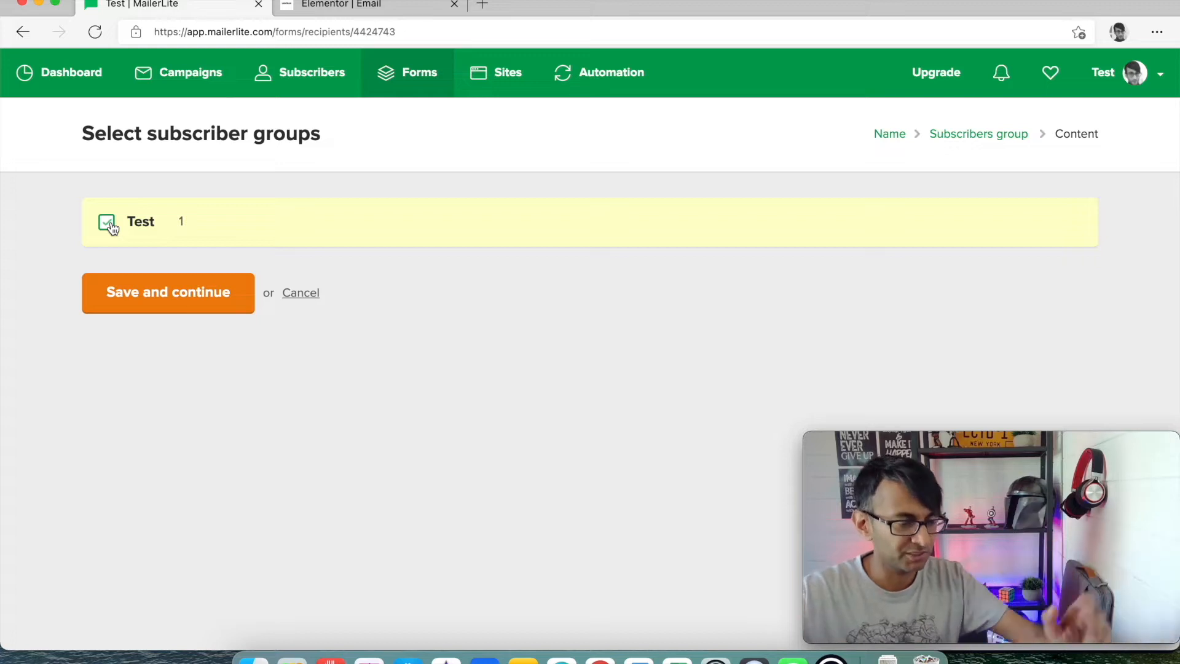
{"action": "left_click", "coordinate": [162, 292]}
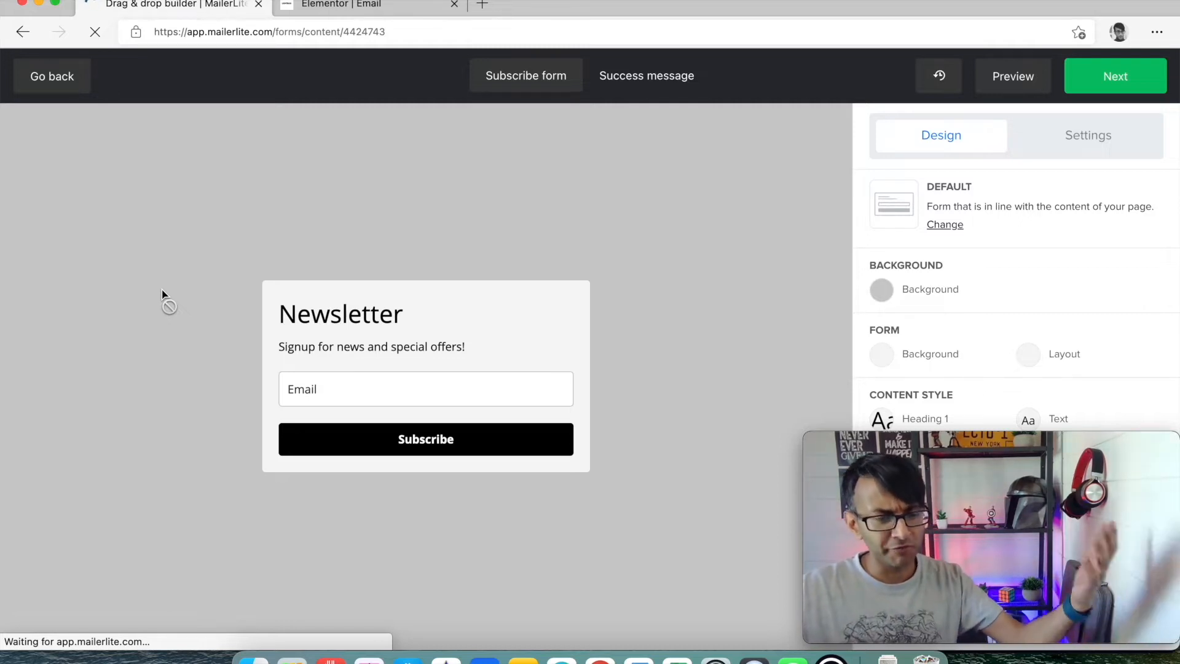
{"action": "left_click_drag", "start_coordinate": [1071, 441], "coordinate": [776, 471]}
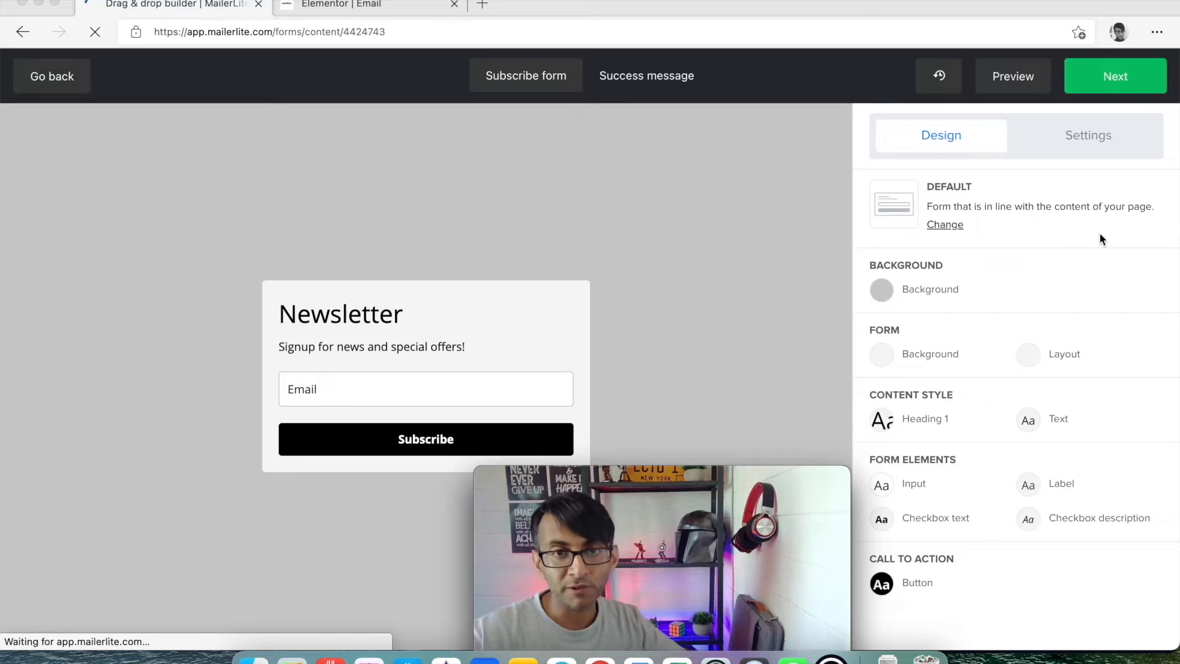
Change the page background color behind the form to light grey #dbdbdb.
{"action": "left_click", "coordinate": [883, 290]}
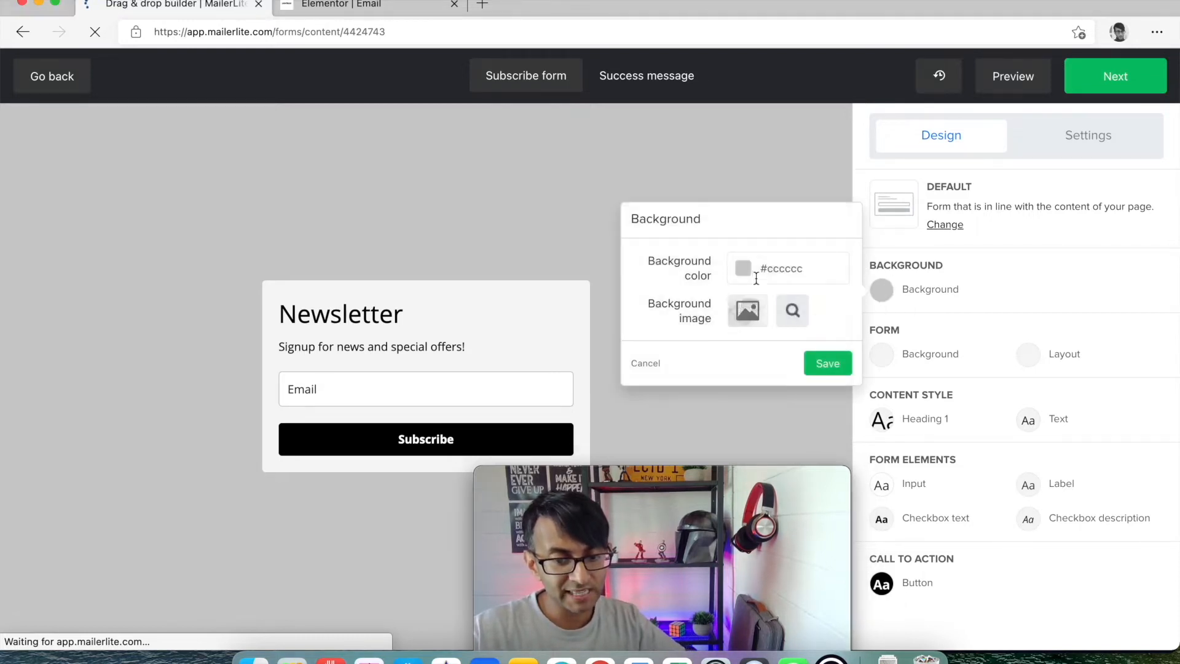
{"action": "left_click", "coordinate": [745, 271]}
{"action": "left_click_drag", "start_coordinate": [770, 361], "coordinate": [737, 350]}
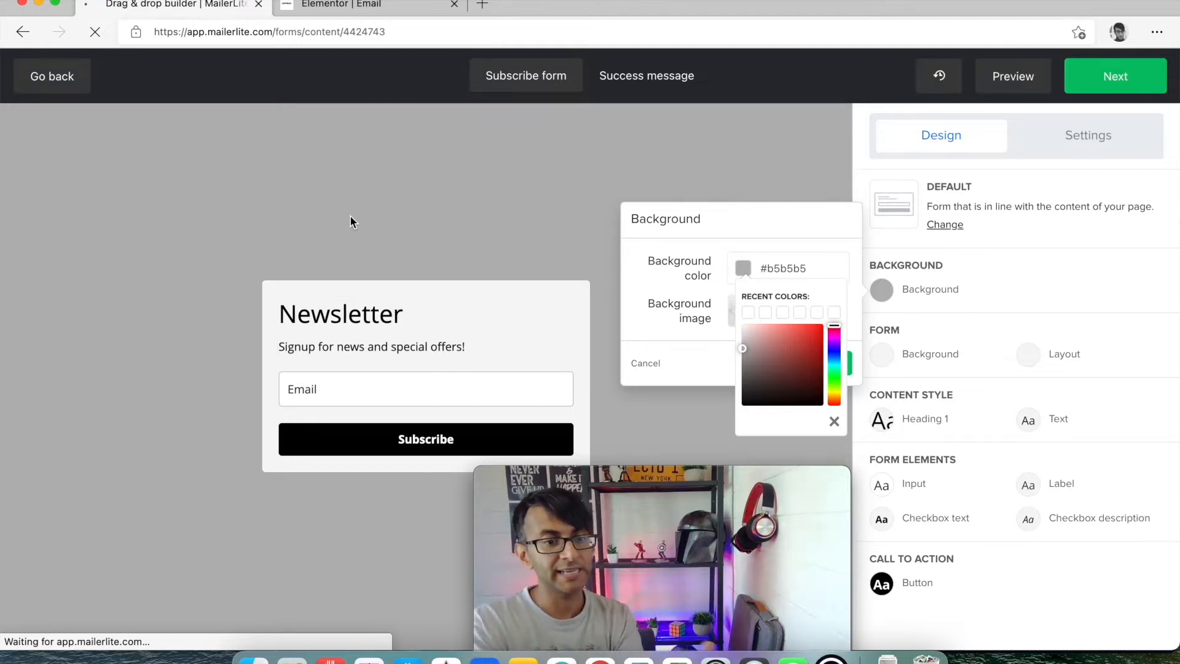
{"action": "mouse_move", "coordinate": [759, 344]}
{"action": "left_mouse_down"}
{"action": "mouse_move", "coordinate": [745, 324]}
{"action": "mouse_move", "coordinate": [742, 336]}
{"action": "left_mouse_up"}
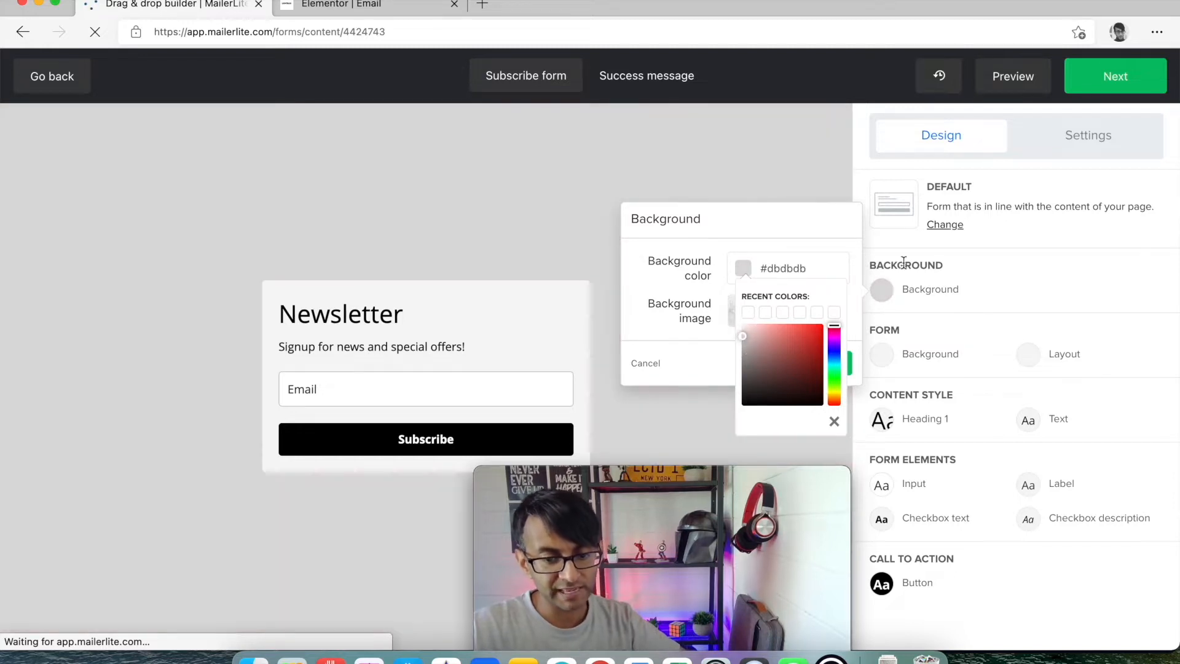
{"action": "left_click", "coordinate": [731, 329]}
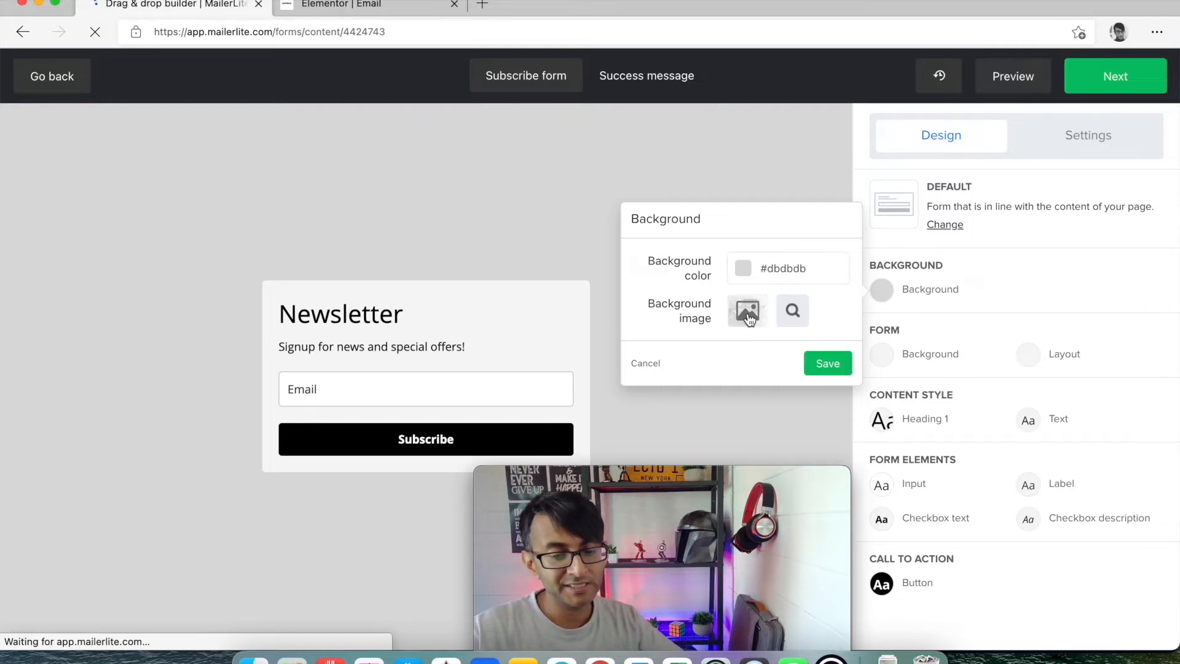
Try the Web Squadron Square logo as the page background image, and remove it again.
{"action": "left_click", "coordinate": [747, 313]}
{"action": "left_click", "coordinate": [580, 362]}
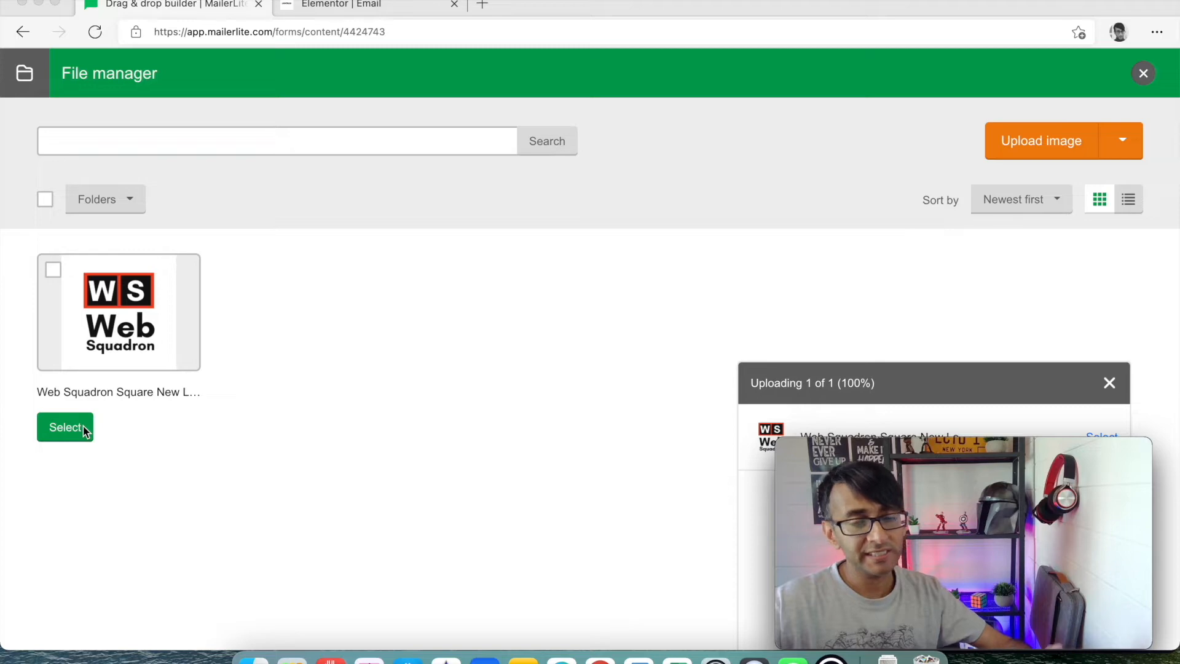
{"action": "left_click", "coordinate": [72, 435]}
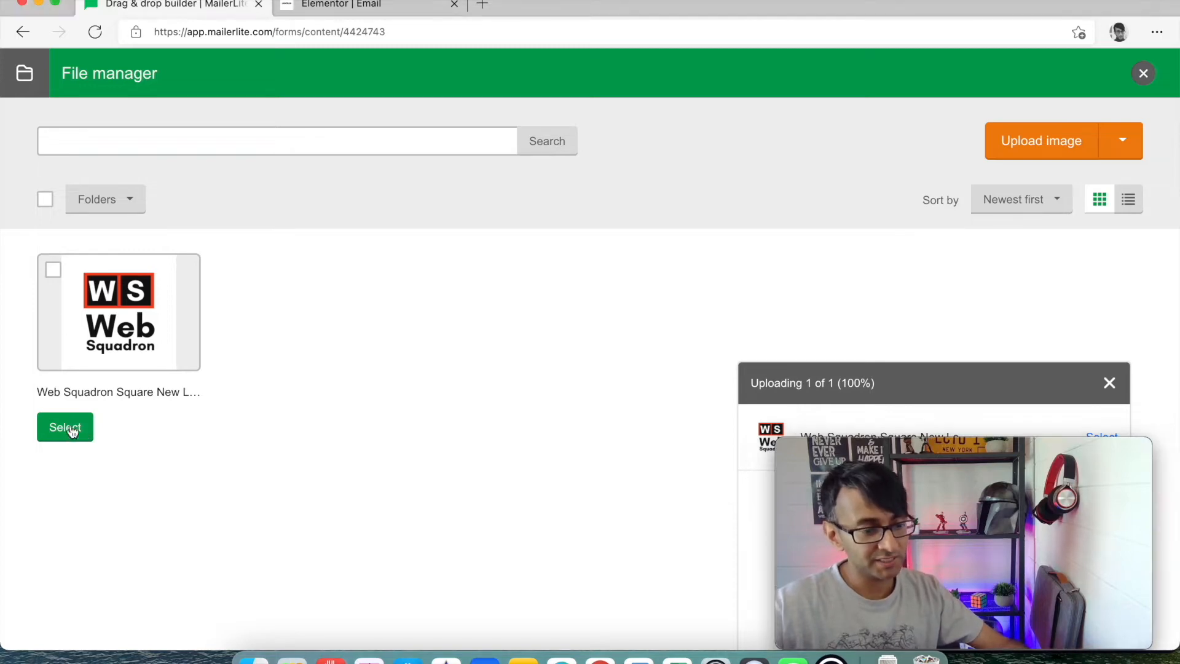
{"action": "left_click", "coordinate": [53, 278]}
{"action": "left_click", "coordinate": [71, 437]}
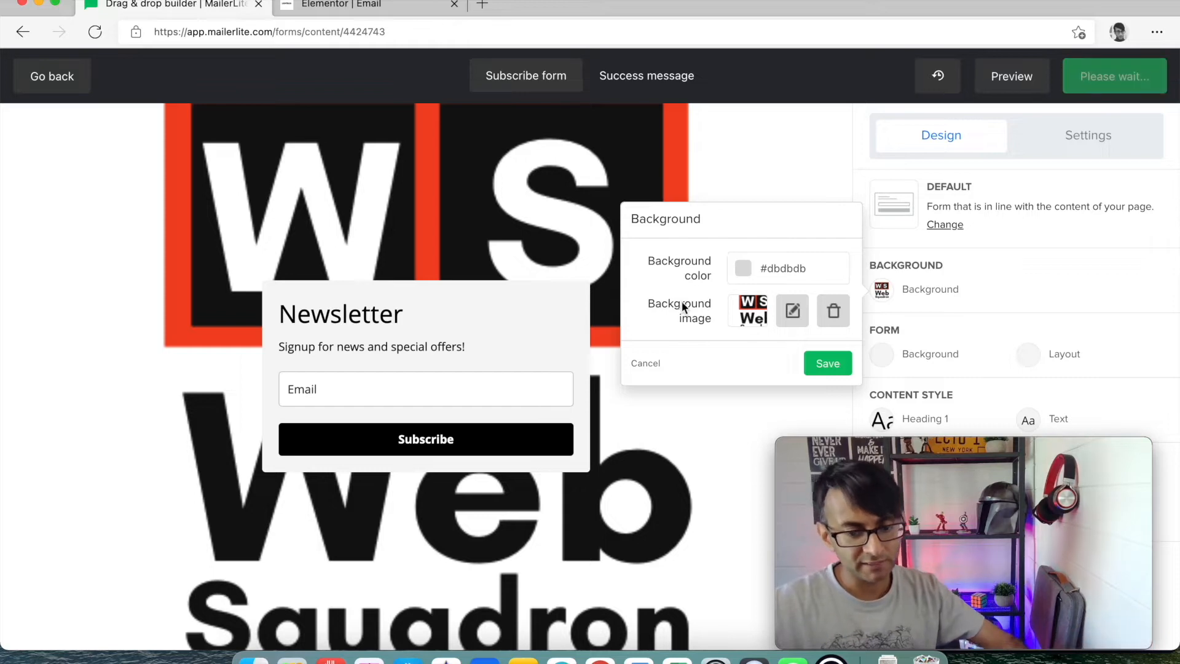
{"action": "left_click", "coordinate": [831, 314]}
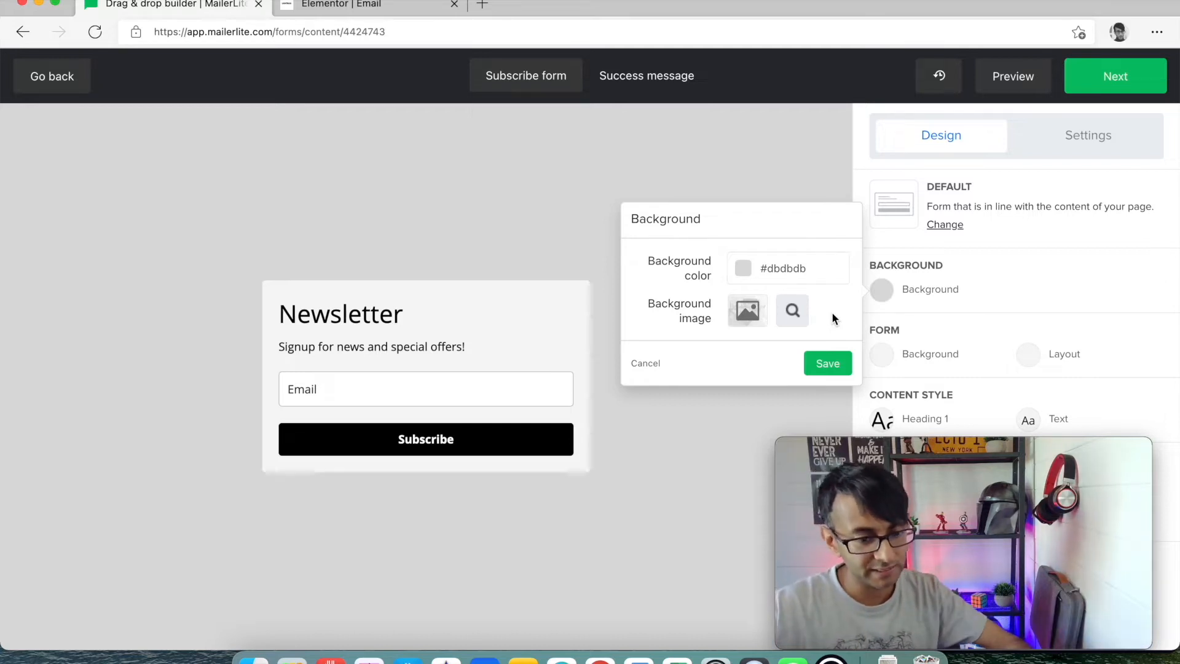
Save the page background settings and set the form's own background color to #ededed.
{"action": "left_click", "coordinate": [824, 361]}
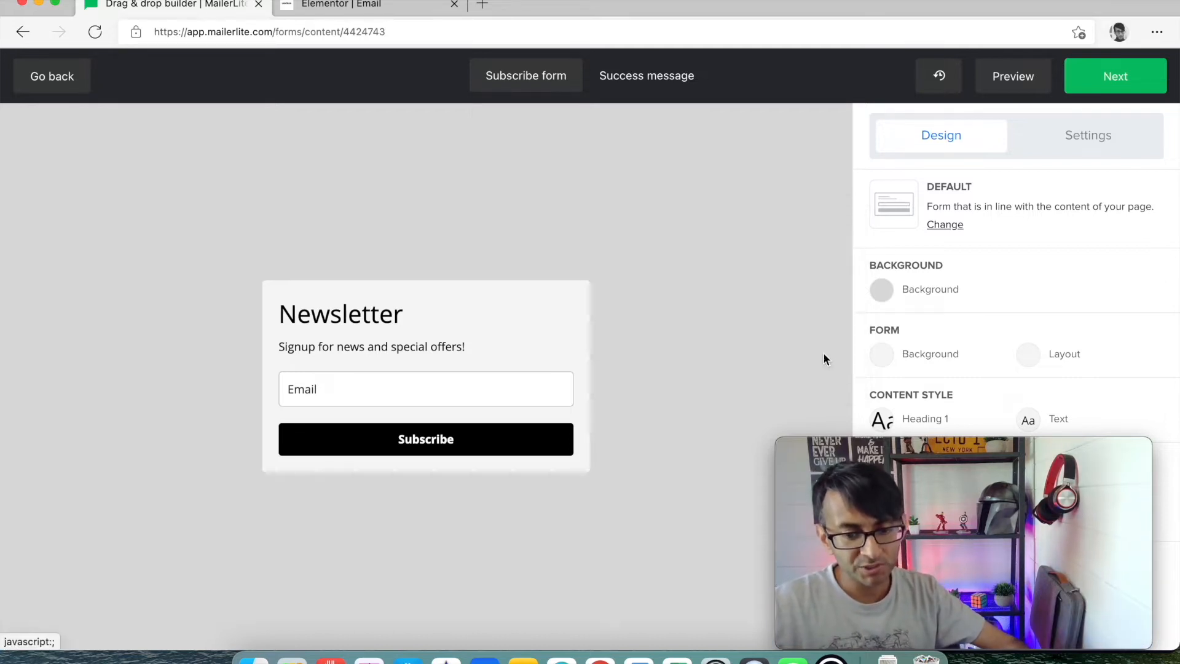
{"action": "left_click", "coordinate": [883, 356]}
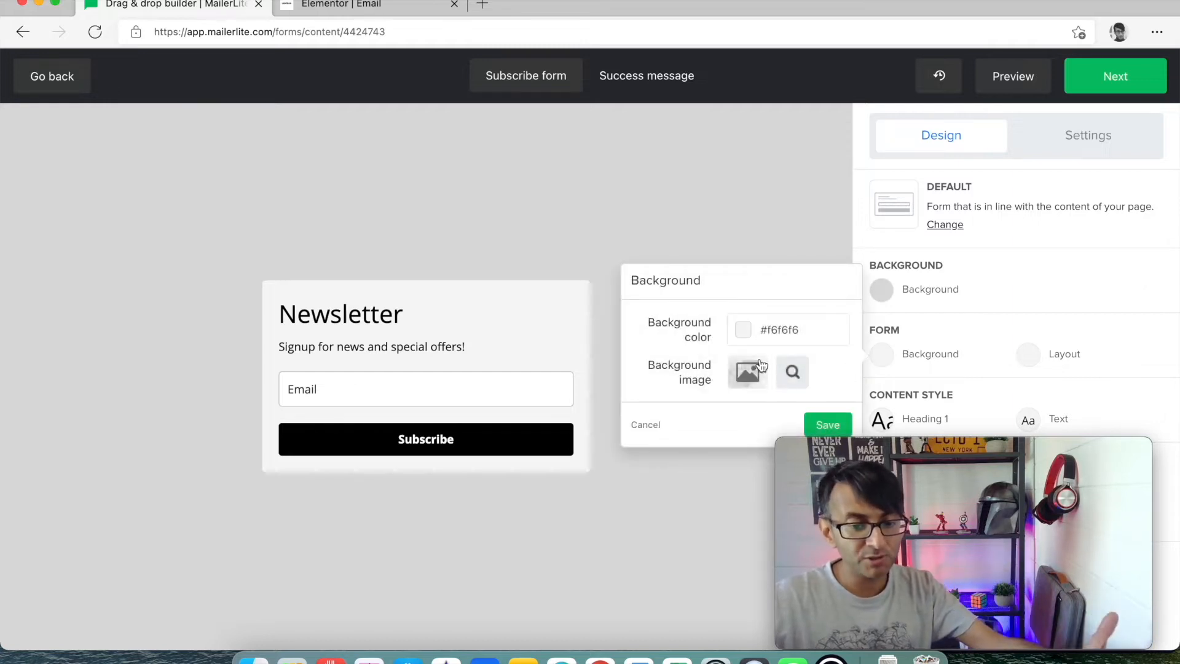
{"action": "left_click", "coordinate": [743, 330]}
{"action": "left_click_drag", "start_coordinate": [763, 409], "coordinate": [731, 373]}
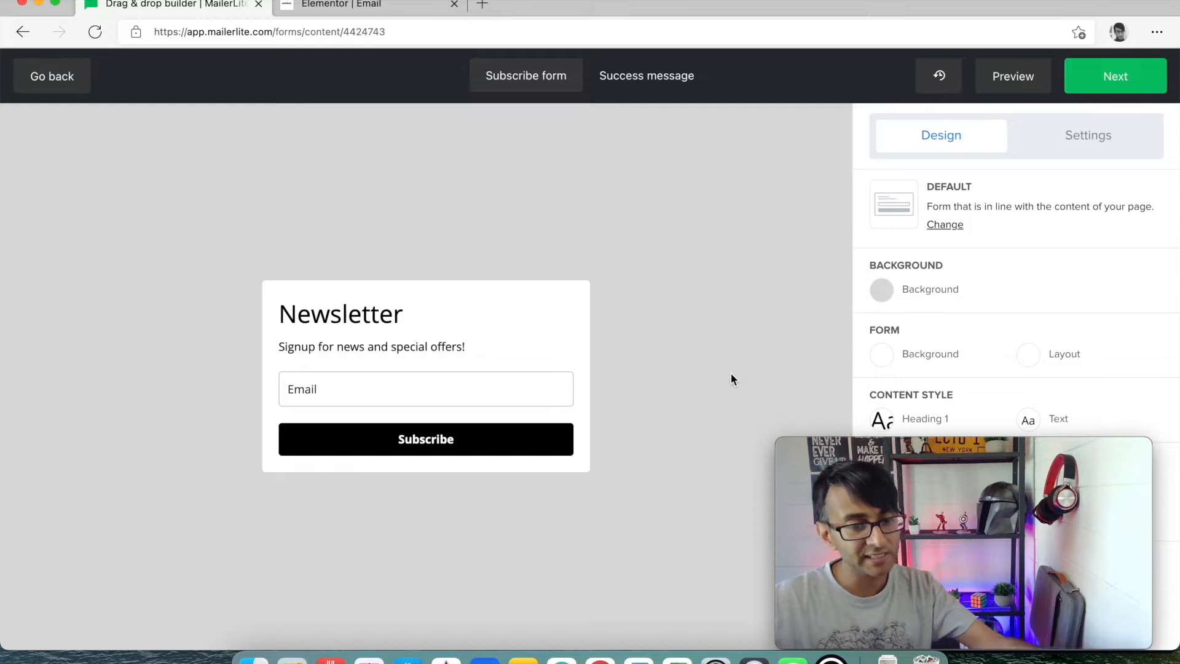
{"action": "left_click", "coordinate": [885, 359]}
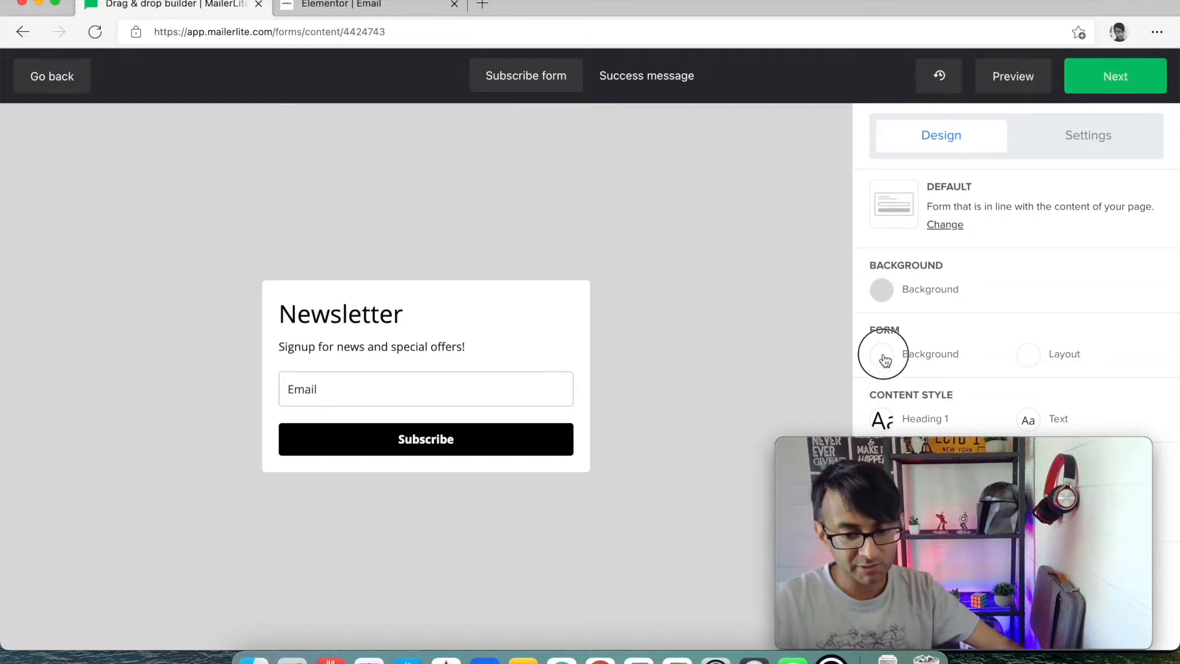
{"action": "left_click", "coordinate": [743, 332]}
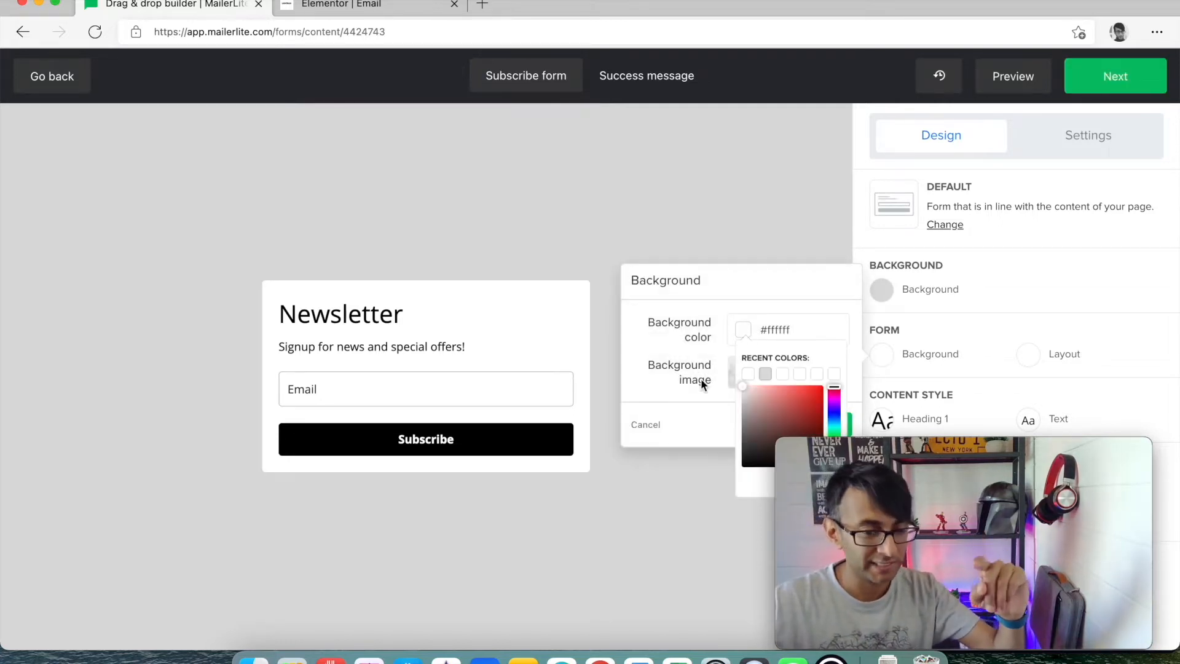
{"action": "left_click", "coordinate": [741, 391]}
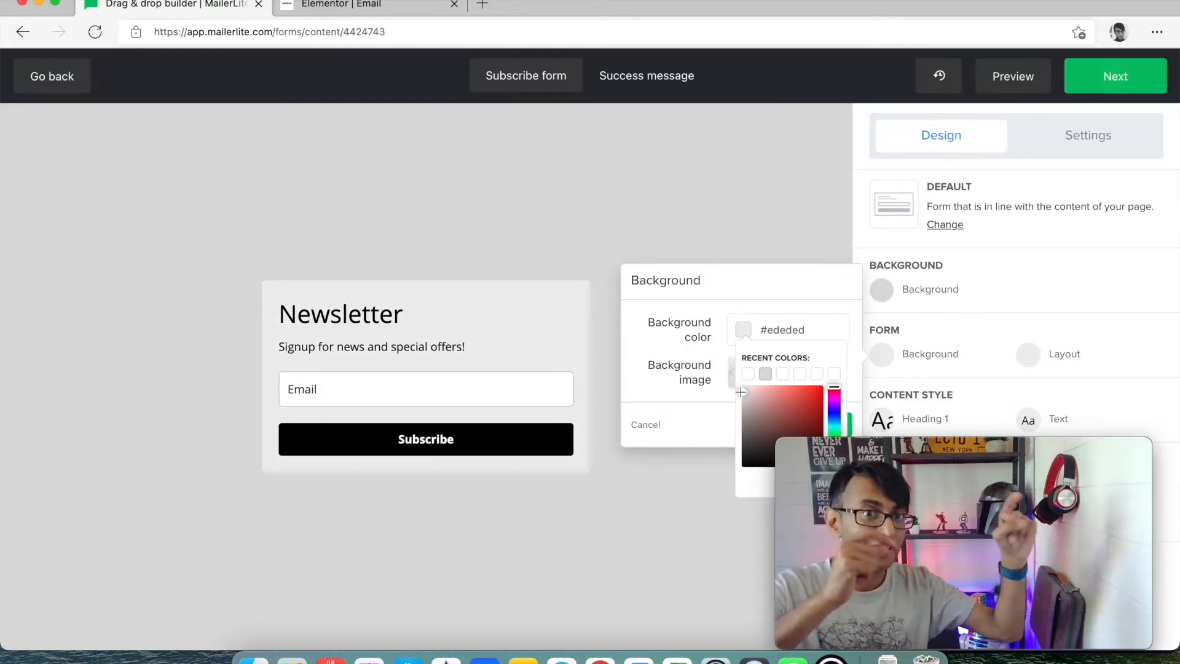
{"action": "left_click", "coordinate": [1057, 370]}
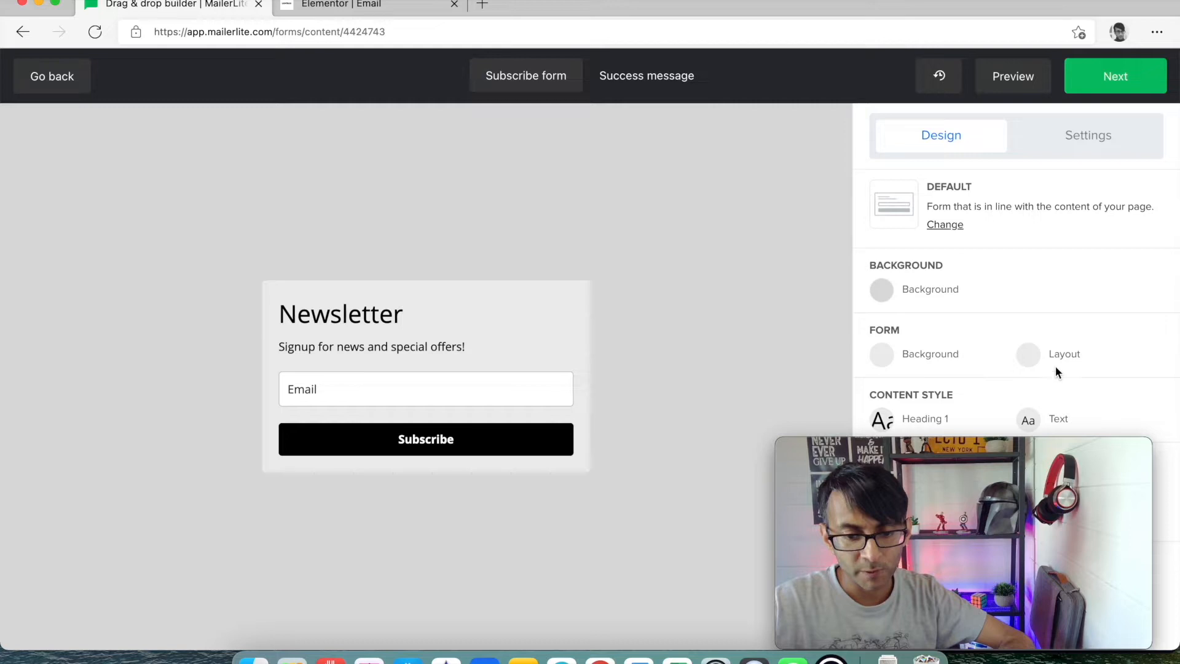
In the form's layout settings, try the Fullwidth layout and switch back to Default.
{"action": "left_click", "coordinate": [1038, 356]}
{"action": "left_click_drag", "start_coordinate": [951, 456], "coordinate": [471, 497]}
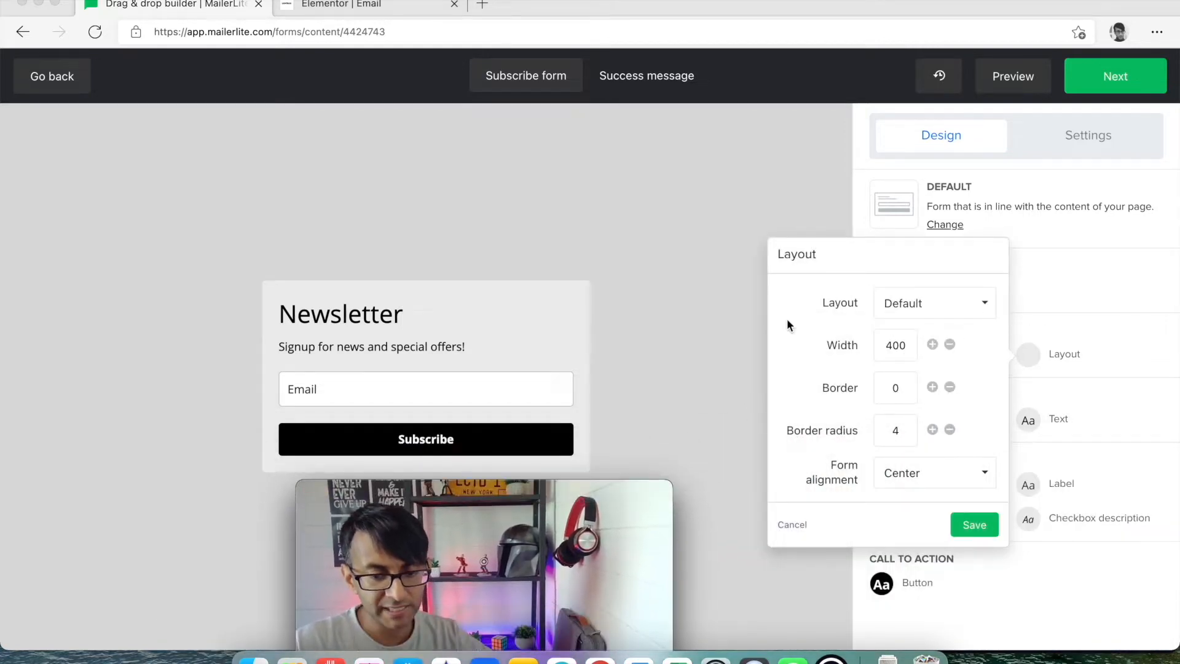
{"action": "left_click", "coordinate": [915, 304]}
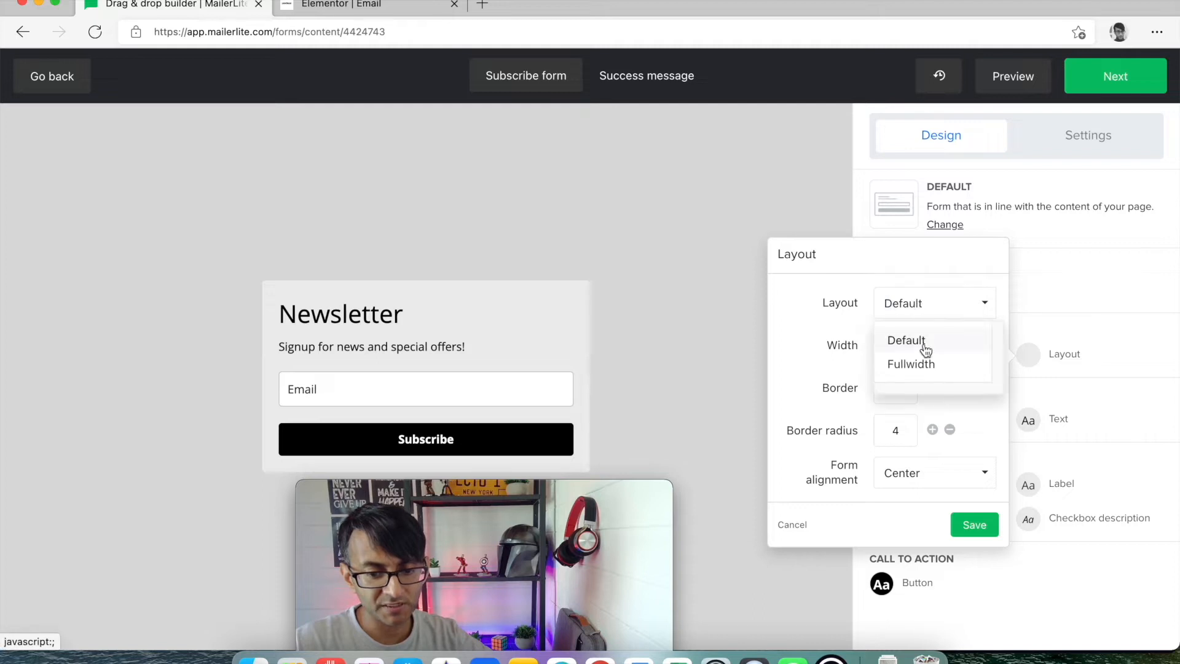
{"action": "left_click", "coordinate": [925, 364]}
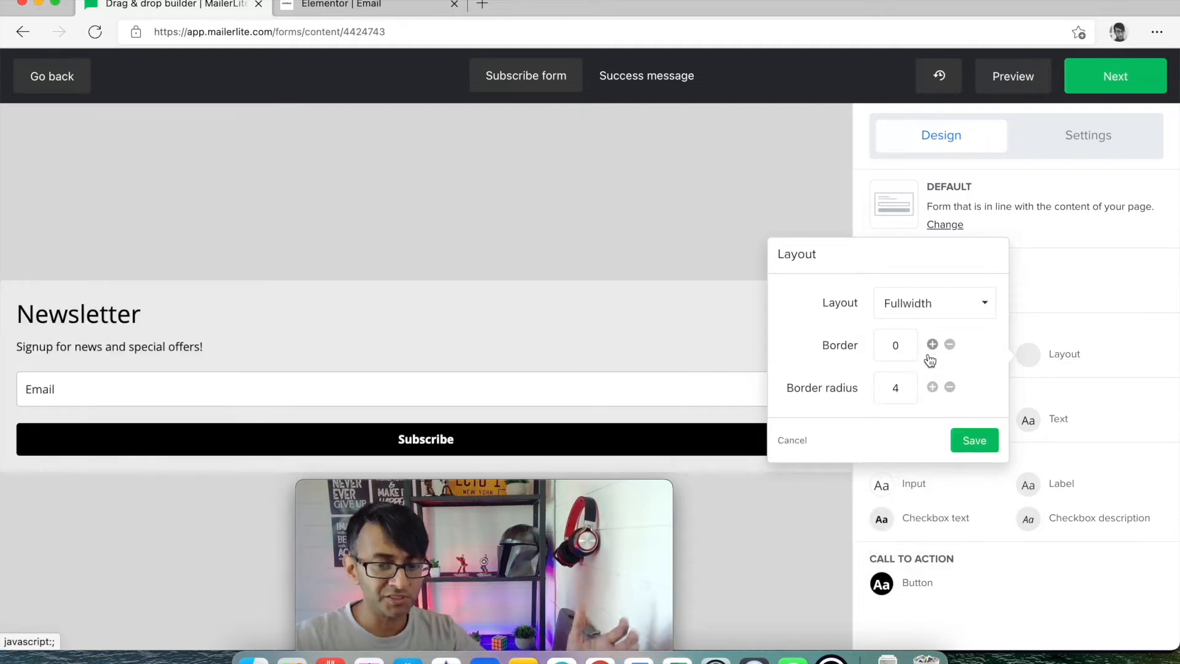
{"action": "left_click", "coordinate": [948, 310]}
{"action": "left_click", "coordinate": [927, 336]}
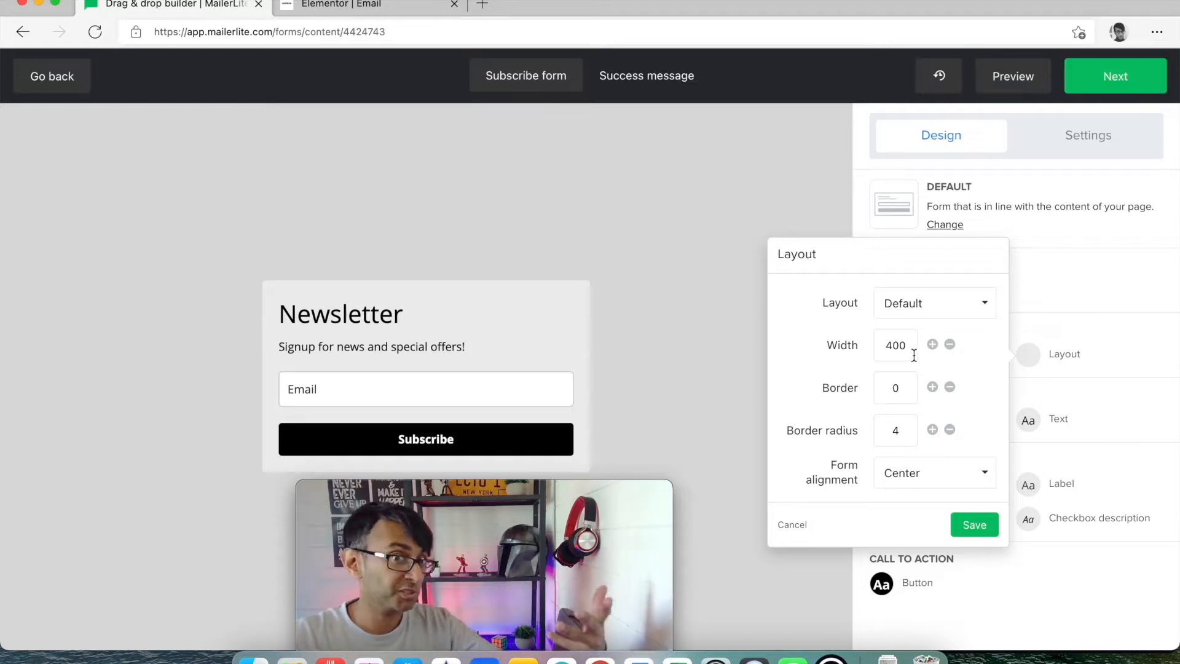
Set the form's width to 540 in the layout settings.
{"action": "left_click", "coordinate": [891, 341]}
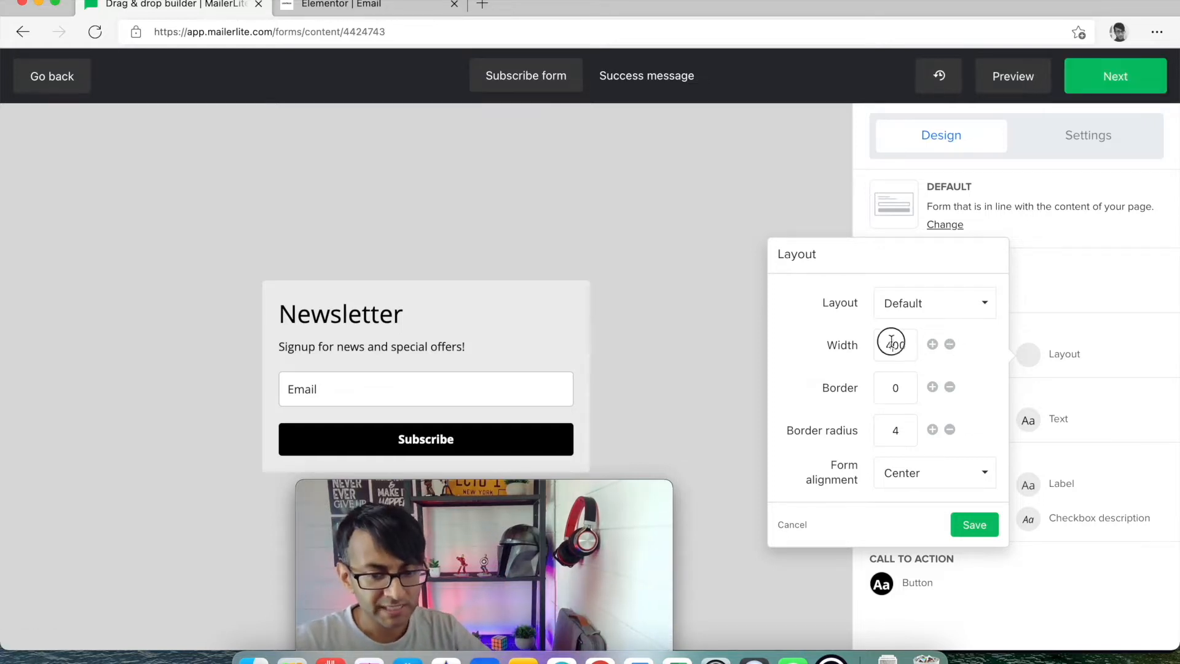
{"action": "key", "text": "BackSpace"}
{"action": "type", "text": "5"}
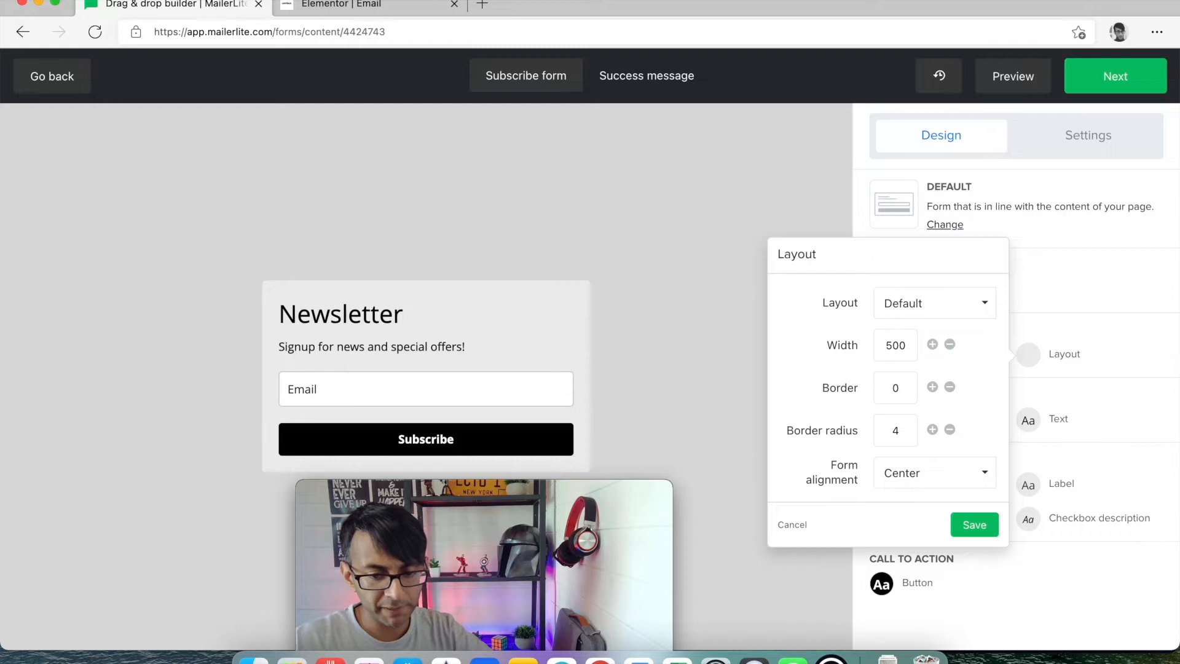
{"action": "left_click", "coordinate": [932, 345]}
{"action": "left_click", "coordinate": [933, 344]}
{"action": "left_click", "coordinate": [933, 345]}
{"action": "left_click", "coordinate": [933, 344]}
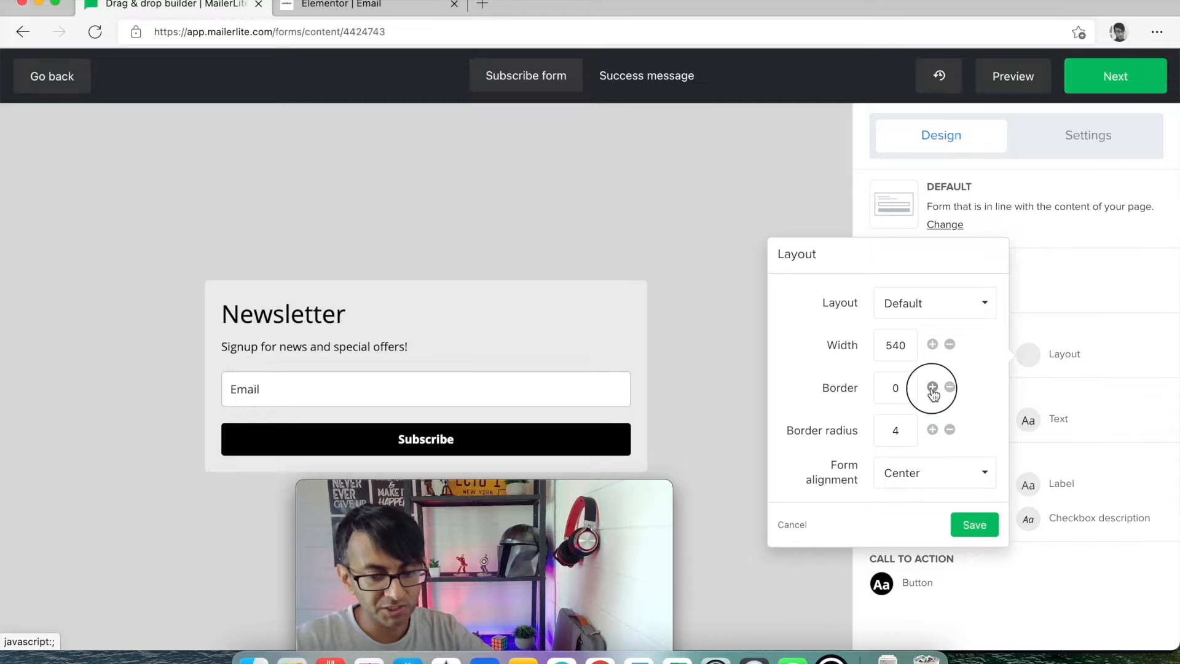
Increase the form's border width to 10.
{"action": "left_click", "coordinate": [932, 387]}
{"action": "left_click", "coordinate": [932, 387]}
{"action": "left_click", "coordinate": [932, 387]}
{"action": "left_click", "coordinate": [932, 387]}
{"action": "left_click", "coordinate": [932, 388]}
{"action": "left_click", "coordinate": [932, 387]}
{"action": "left_click", "coordinate": [932, 387]}
{"action": "left_click", "coordinate": [932, 387]}
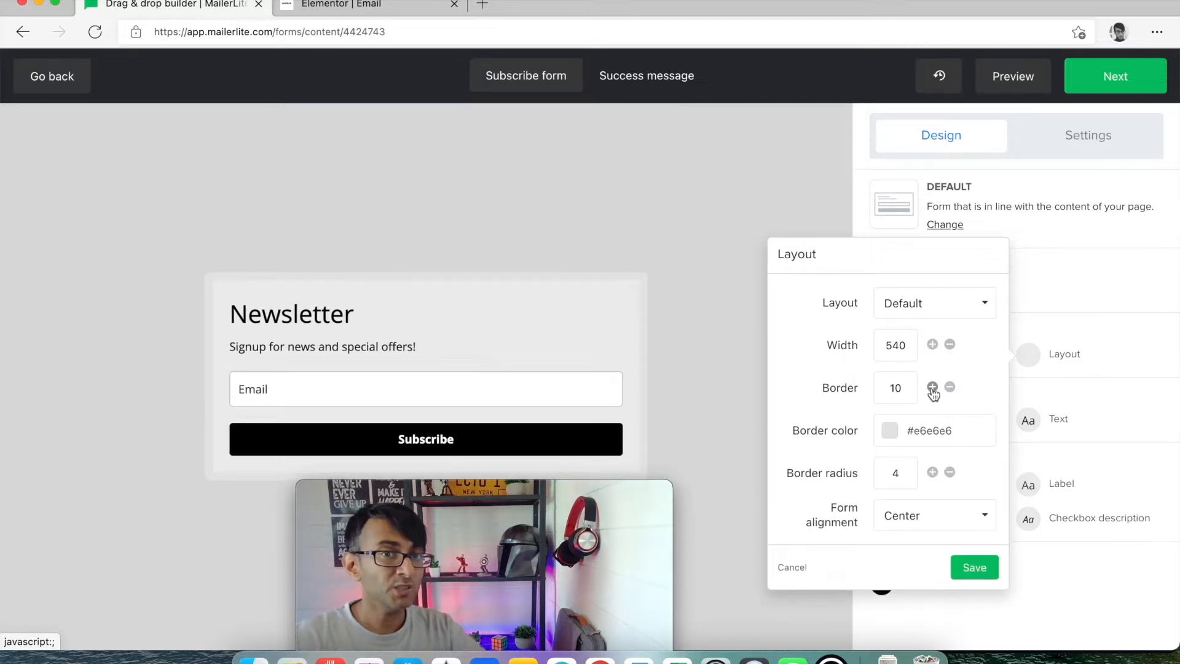
Set the form's border width back to 0 and close the layout settings.
{"action": "left_click_drag", "start_coordinate": [900, 390], "coordinate": [862, 386]}
{"action": "type", "text": "0"}
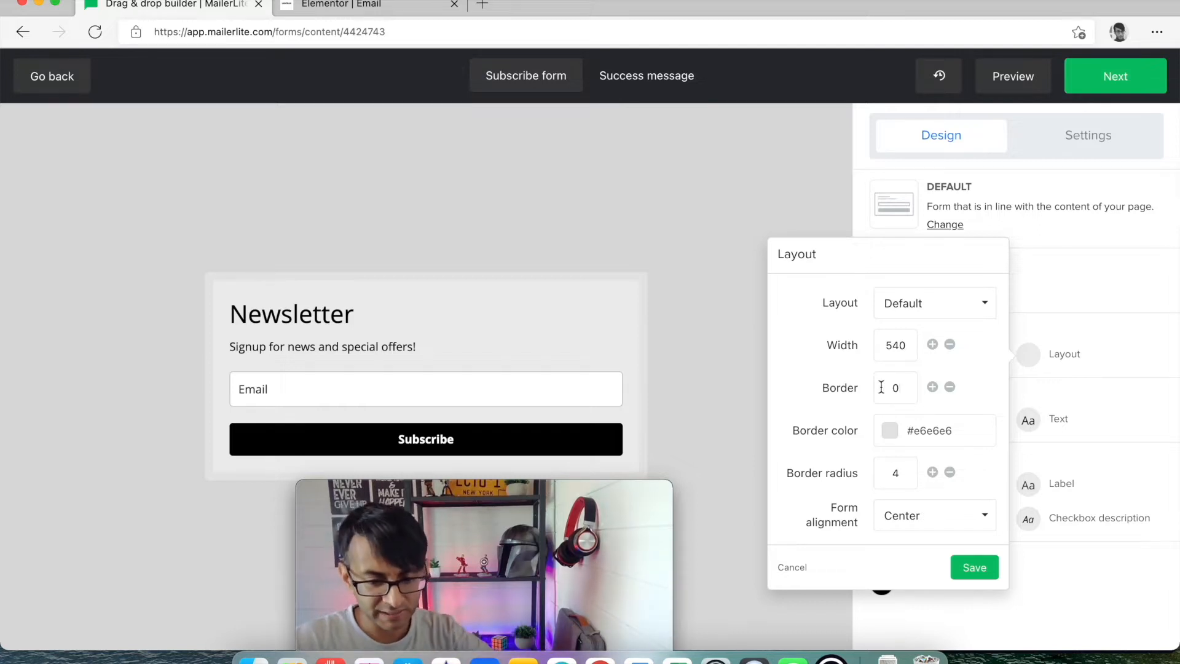
{"action": "key", "text": "Return"}
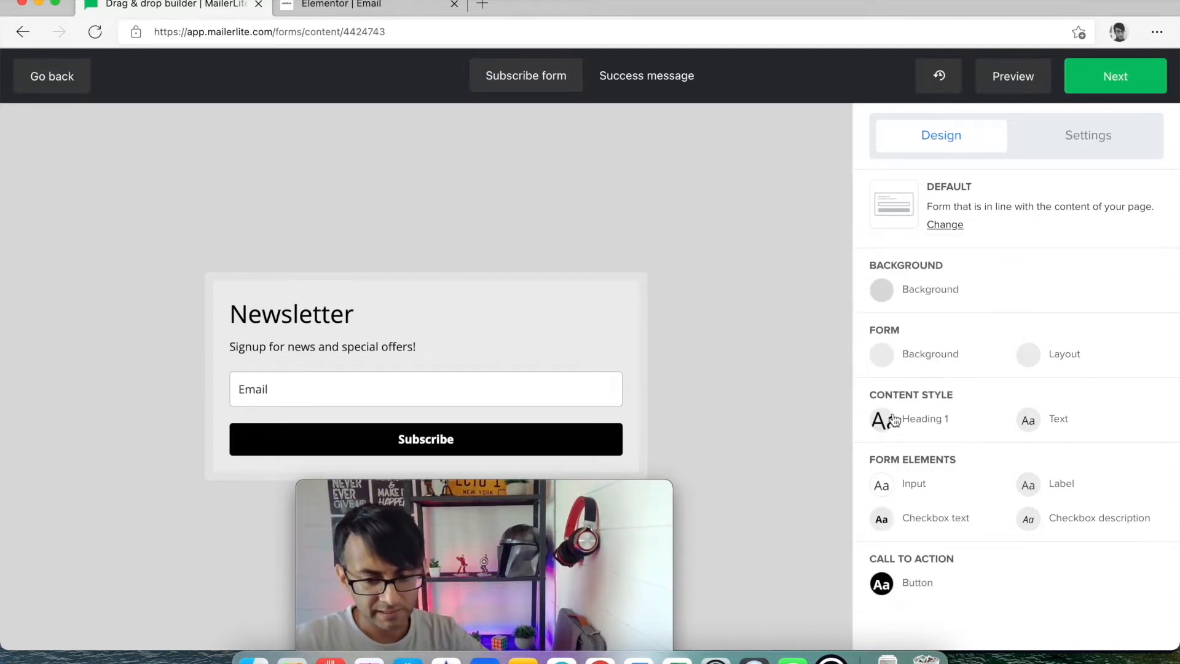
Set the form's border width to 0 in the layout settings.
{"action": "left_click", "coordinate": [1029, 357]}
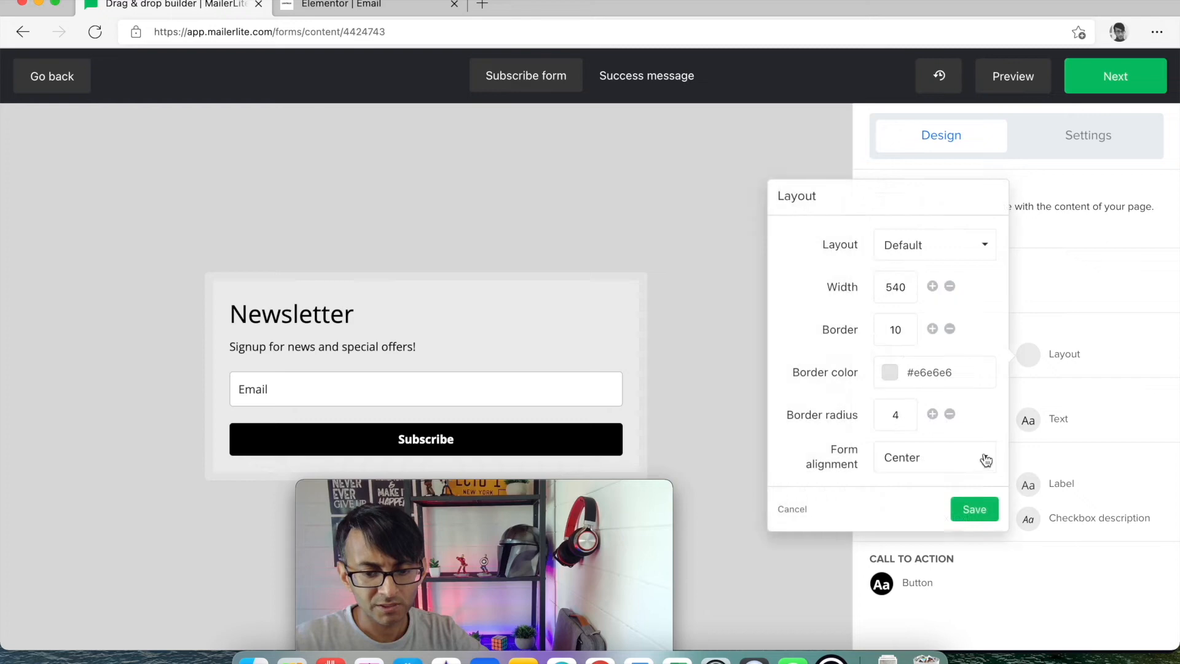
{"action": "left_click", "coordinate": [950, 329]}
{"action": "left_click", "coordinate": [950, 329]}
{"action": "left_click", "coordinate": [950, 329]}
{"action": "left_click", "coordinate": [950, 329]}
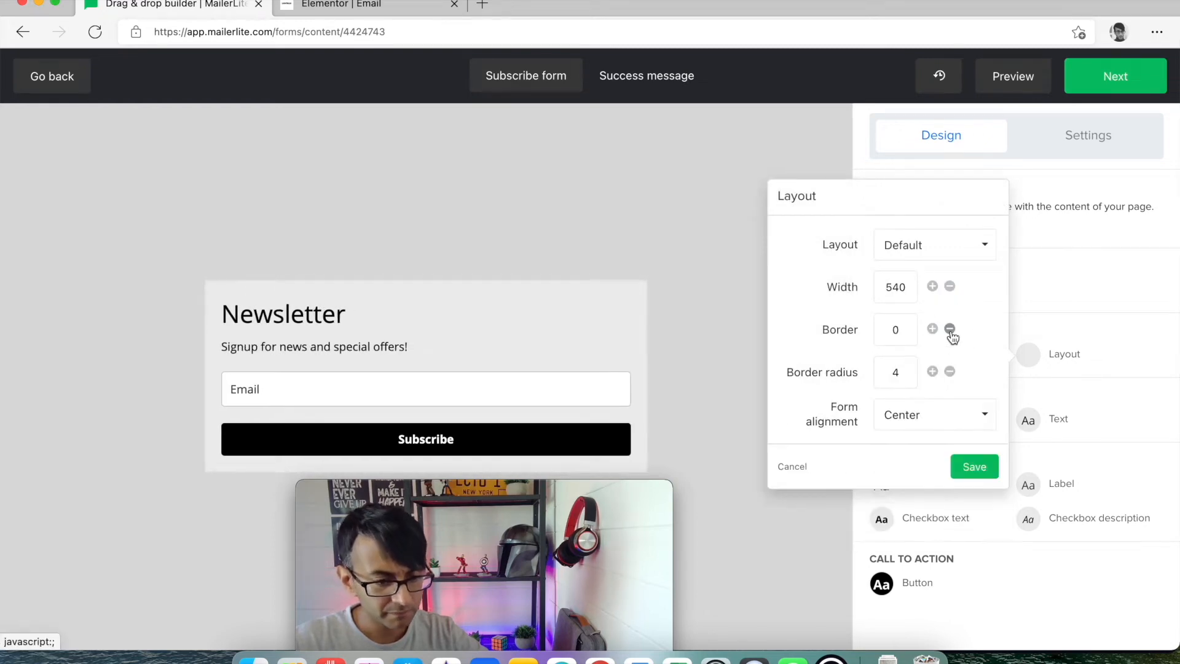
Set the form's border radius to 26 in the layout settings.
{"action": "left_click", "coordinate": [932, 373]}
{"action": "left_click", "coordinate": [932, 372]}
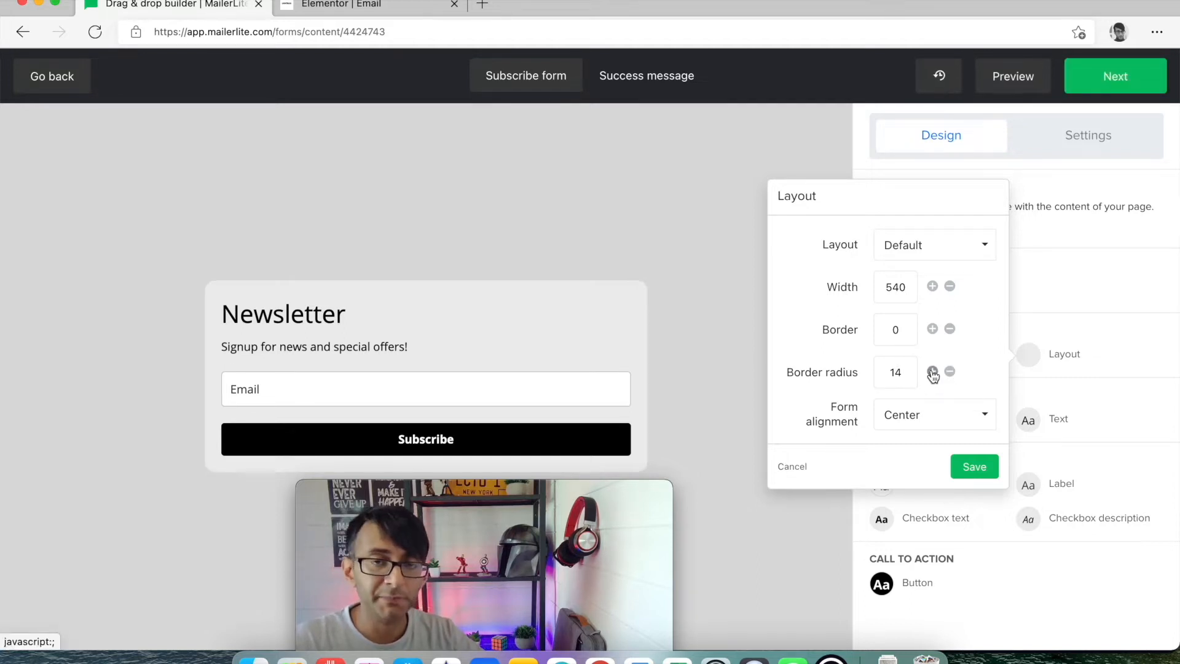
{"action": "left_click", "coordinate": [932, 372]}
{"action": "left_click", "coordinate": [932, 372]}
{"action": "left_click", "coordinate": [932, 372]}
{"action": "left_click", "coordinate": [932, 373]}
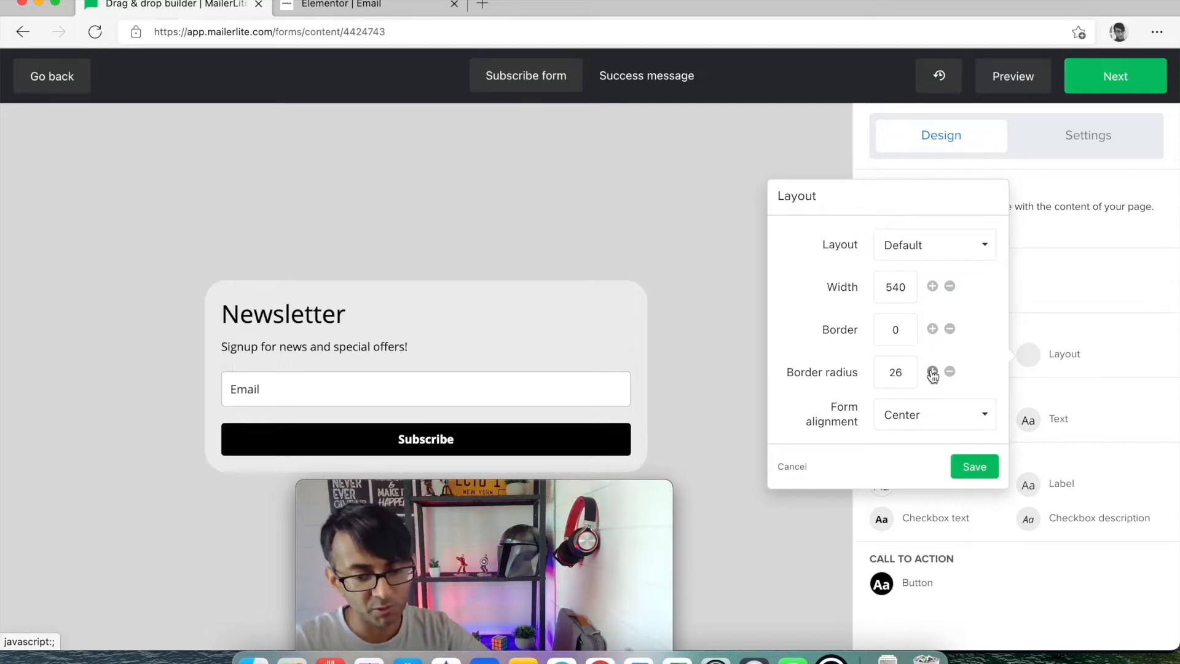
Try the Left and Right form alignments, return the alignment to Center and save the layout settings.
{"action": "left_click", "coordinate": [942, 419]}
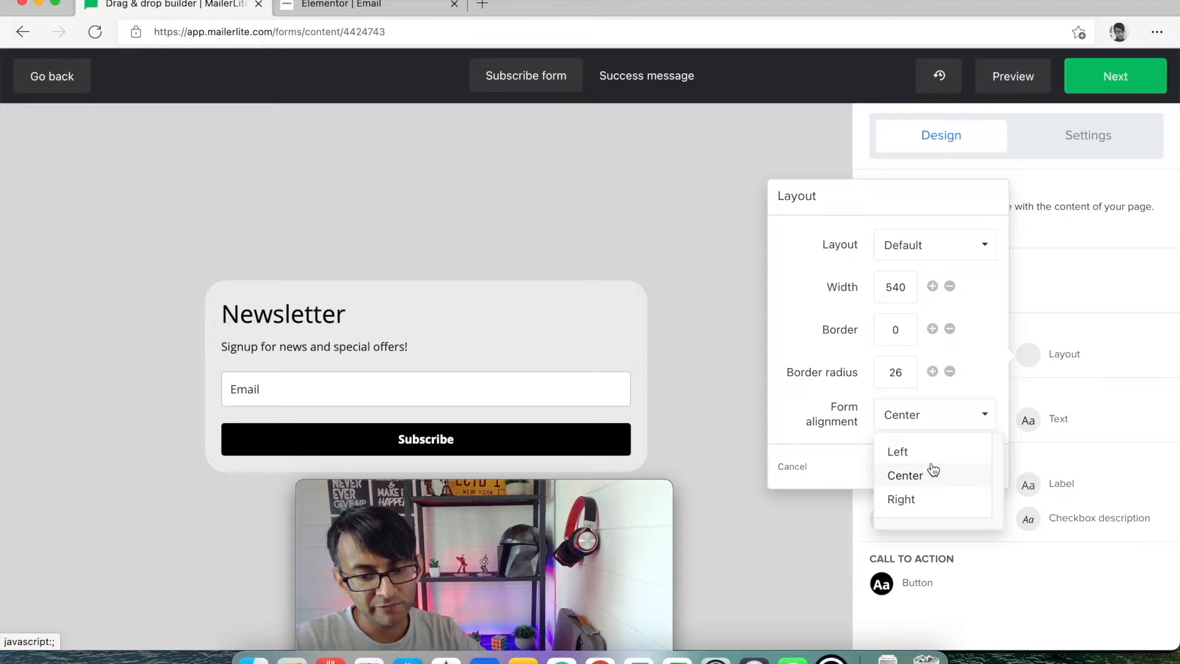
{"action": "left_click", "coordinate": [931, 454]}
{"action": "left_click", "coordinate": [937, 416]}
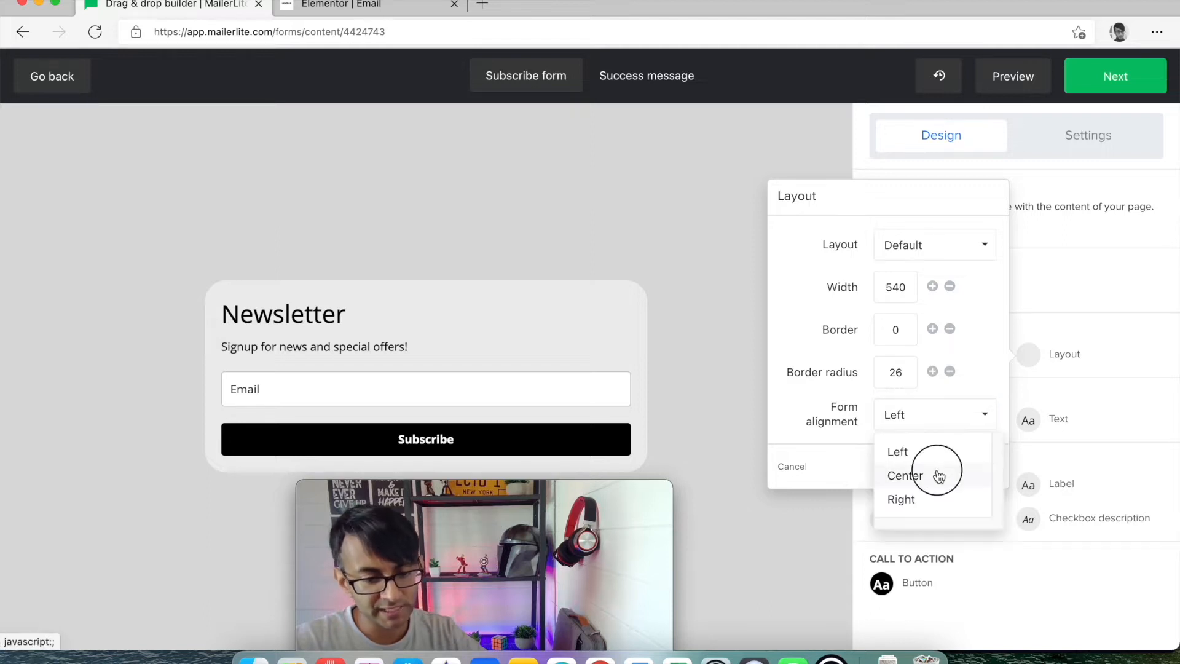
{"action": "left_click", "coordinate": [938, 476]}
{"action": "left_click", "coordinate": [933, 427]}
{"action": "left_click", "coordinate": [937, 499]}
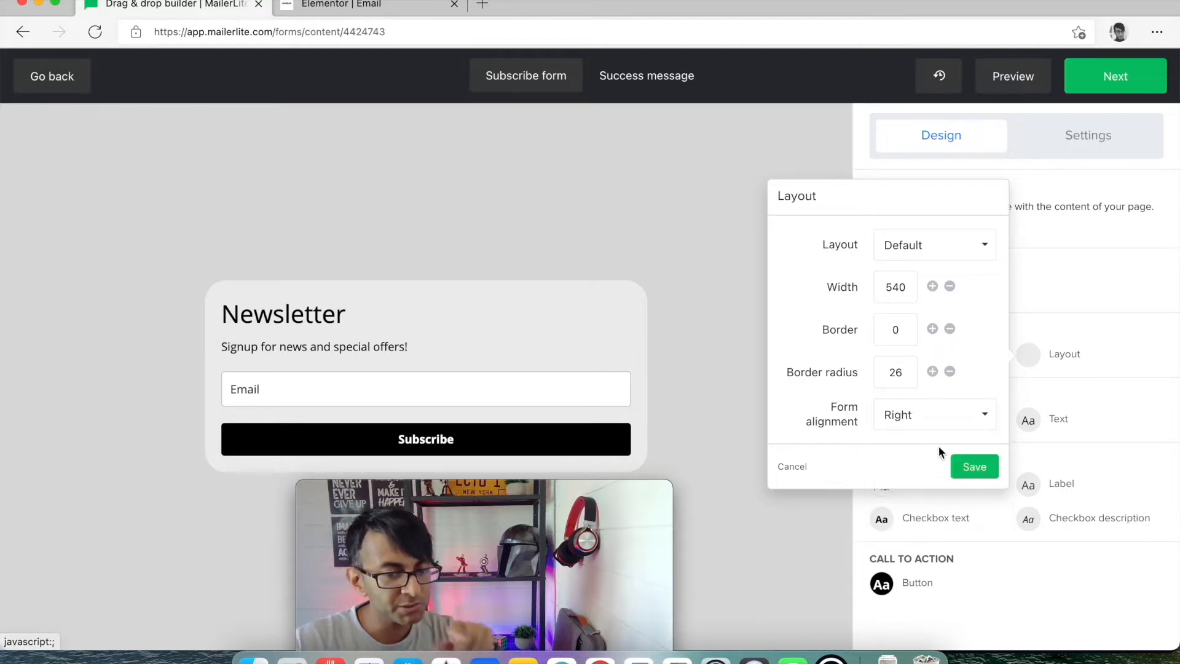
{"action": "left_click", "coordinate": [943, 432]}
{"action": "left_click", "coordinate": [939, 476]}
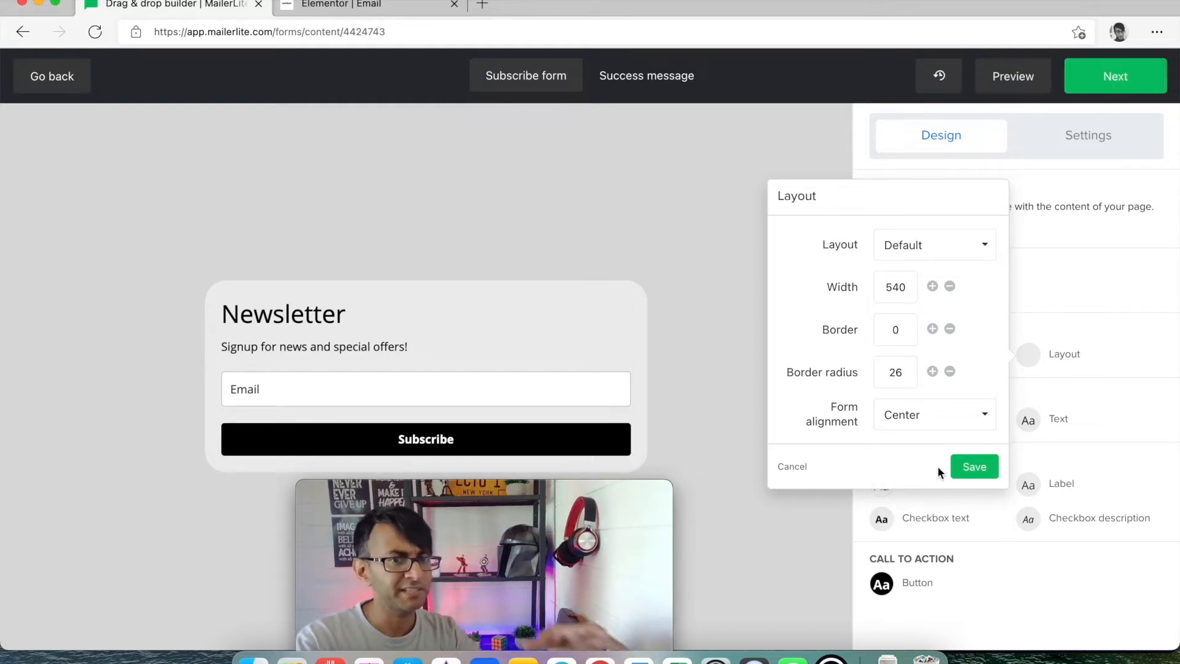
{"action": "left_click", "coordinate": [974, 466]}
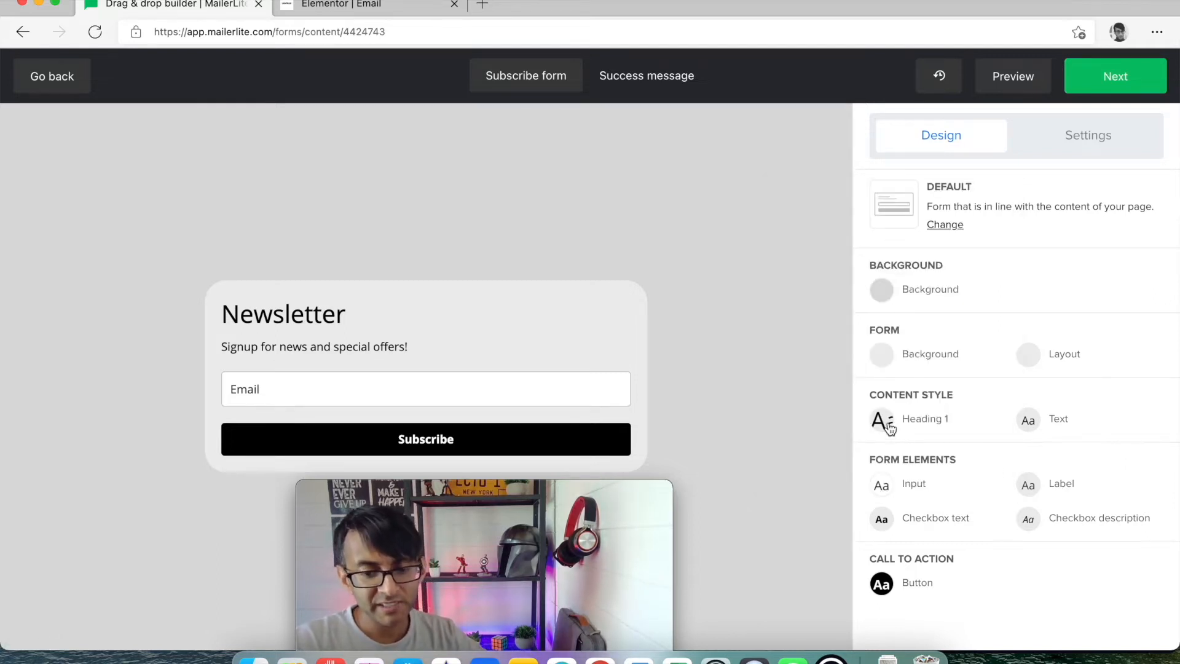
Center-align the Heading 1 style after trying Bold and returning its font weight to Normal.
{"action": "left_click", "coordinate": [888, 426]}
{"action": "left_click_drag", "start_coordinate": [621, 492], "coordinate": [480, 490]}
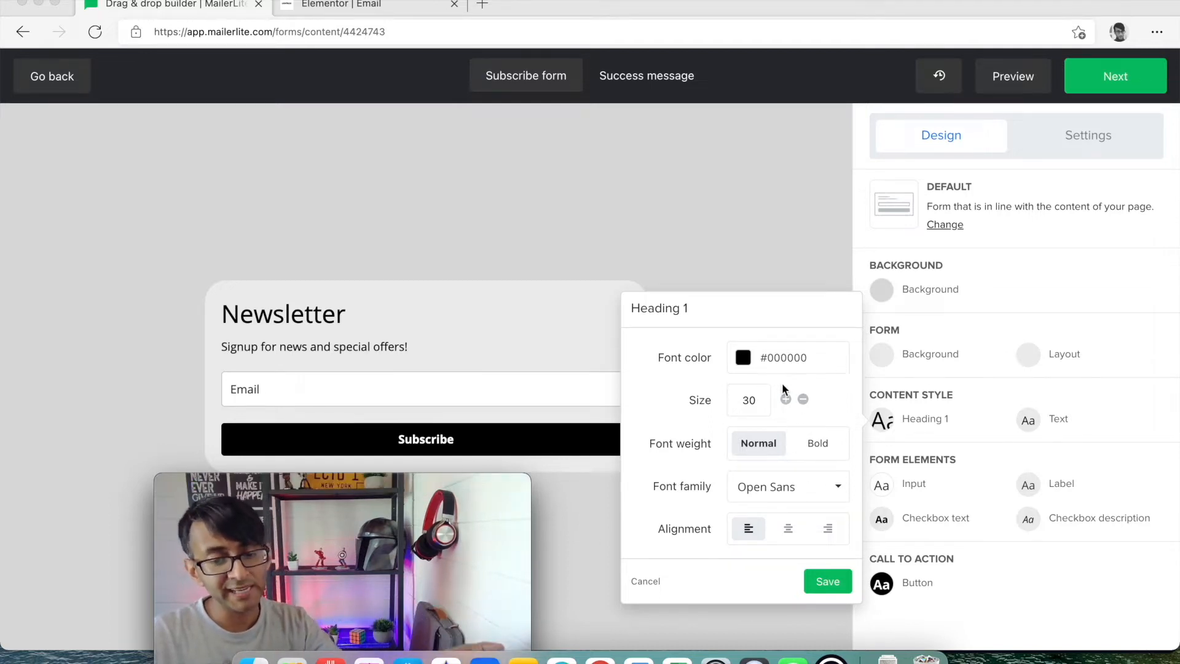
{"action": "left_click", "coordinate": [816, 443]}
{"action": "left_click", "coordinate": [815, 450]}
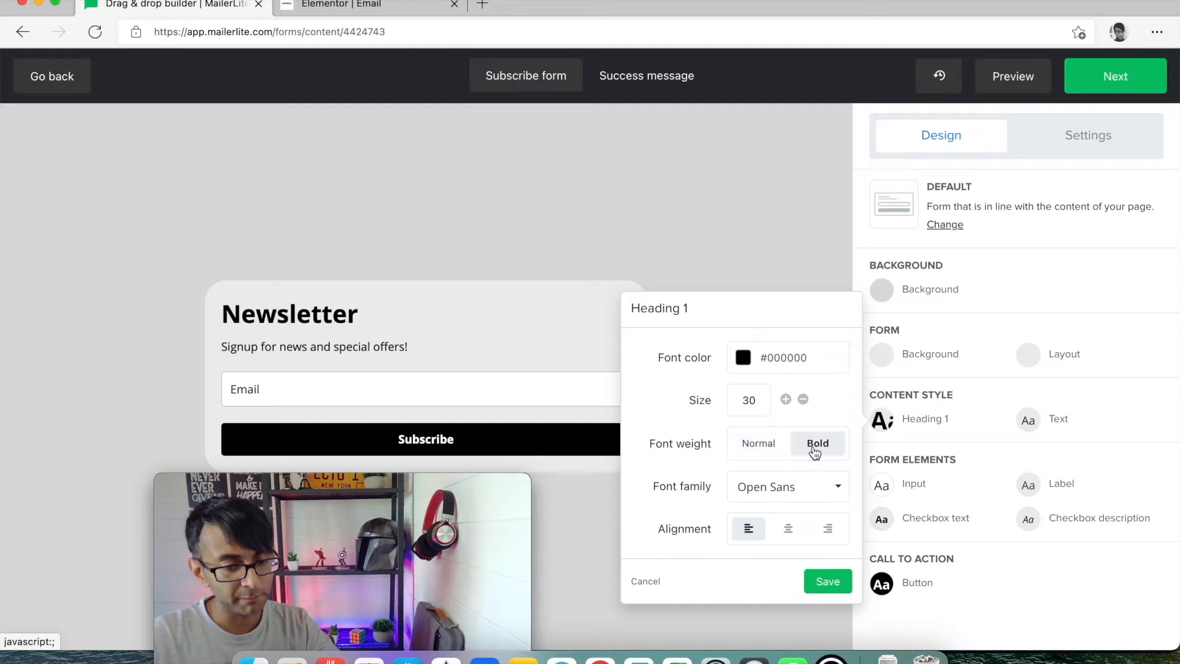
{"action": "left_click", "coordinate": [755, 451]}
{"action": "left_click", "coordinate": [787, 529]}
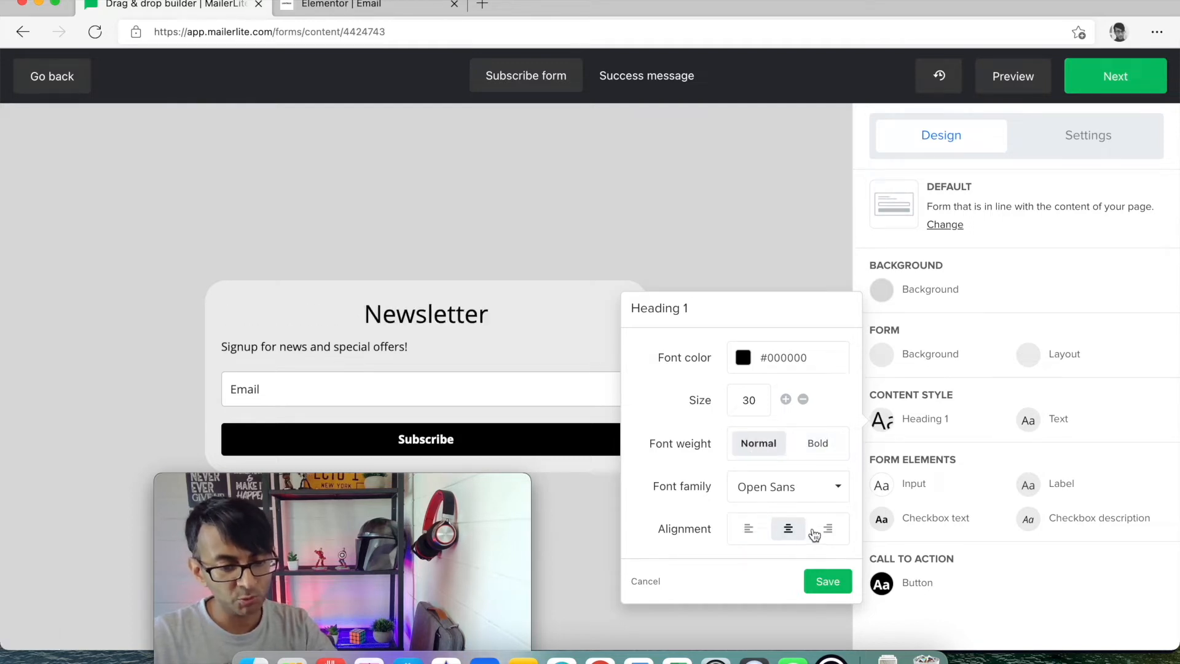
{"action": "left_click", "coordinate": [803, 488]}
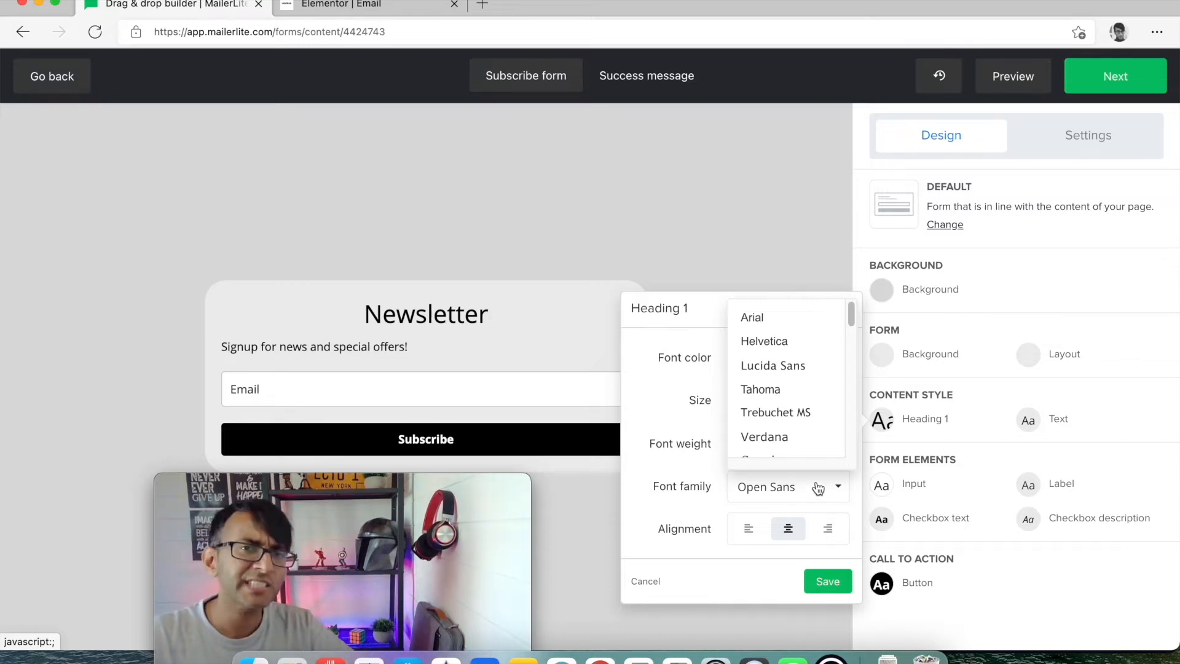
{"action": "left_click", "coordinate": [795, 276]}
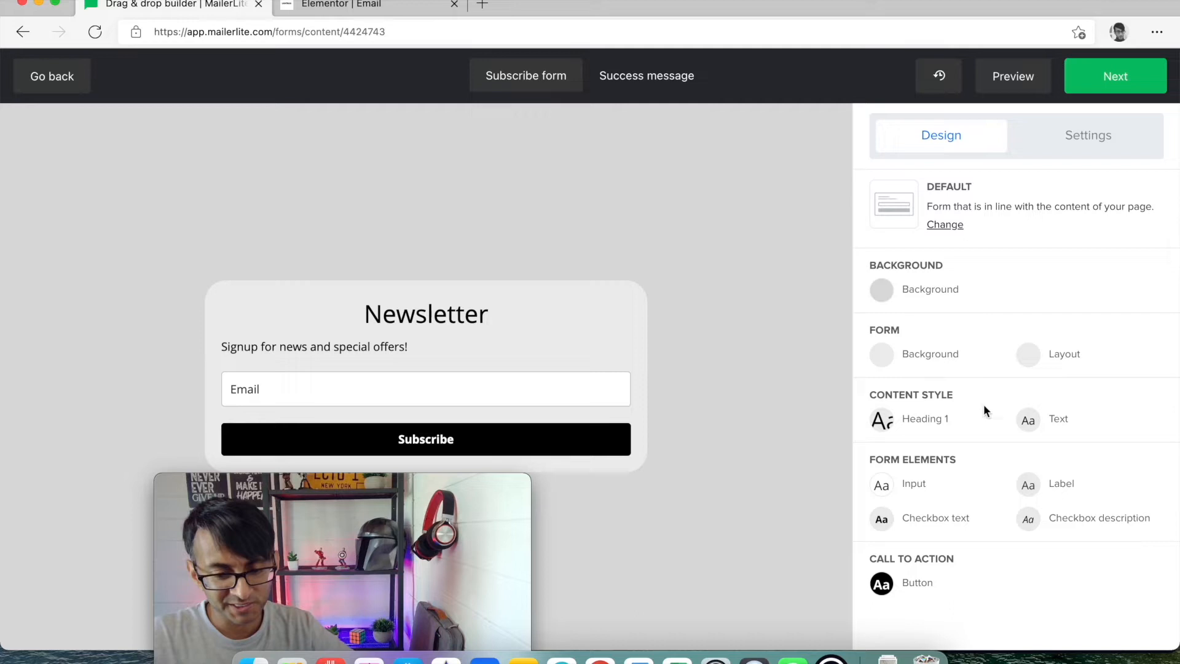
Change the Heading 1 font color to red.
{"action": "left_click", "coordinate": [882, 424]}
{"action": "left_click", "coordinate": [743, 332]}
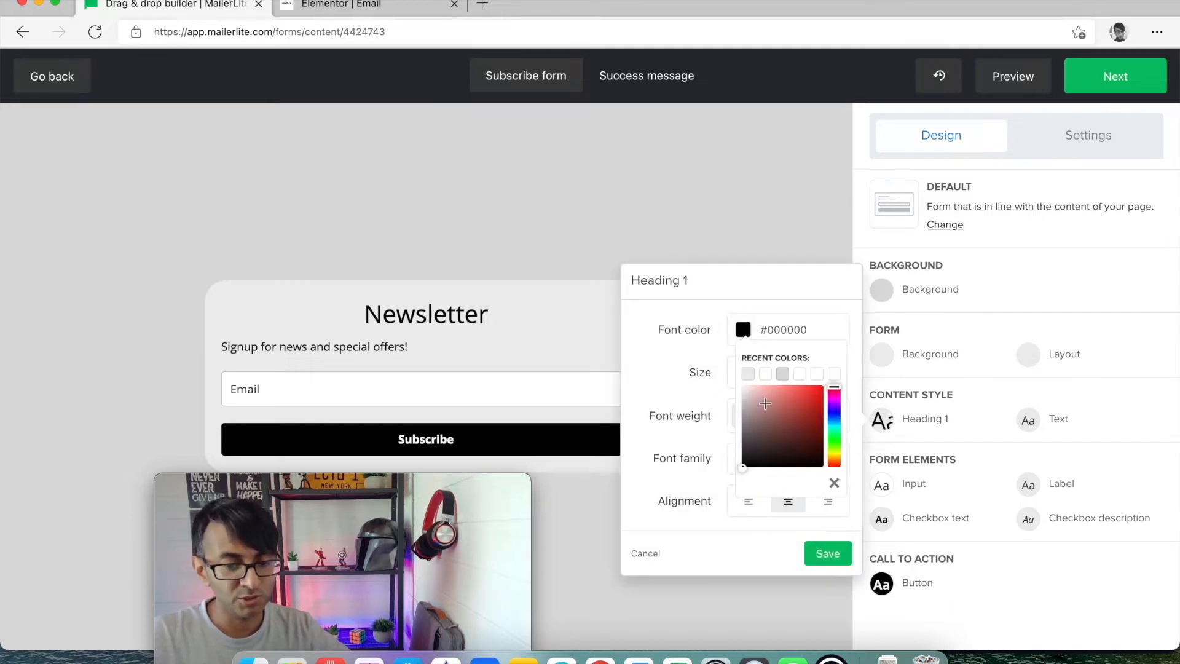
{"action": "left_click", "coordinate": [812, 385]}
{"action": "left_click", "coordinate": [805, 195]}
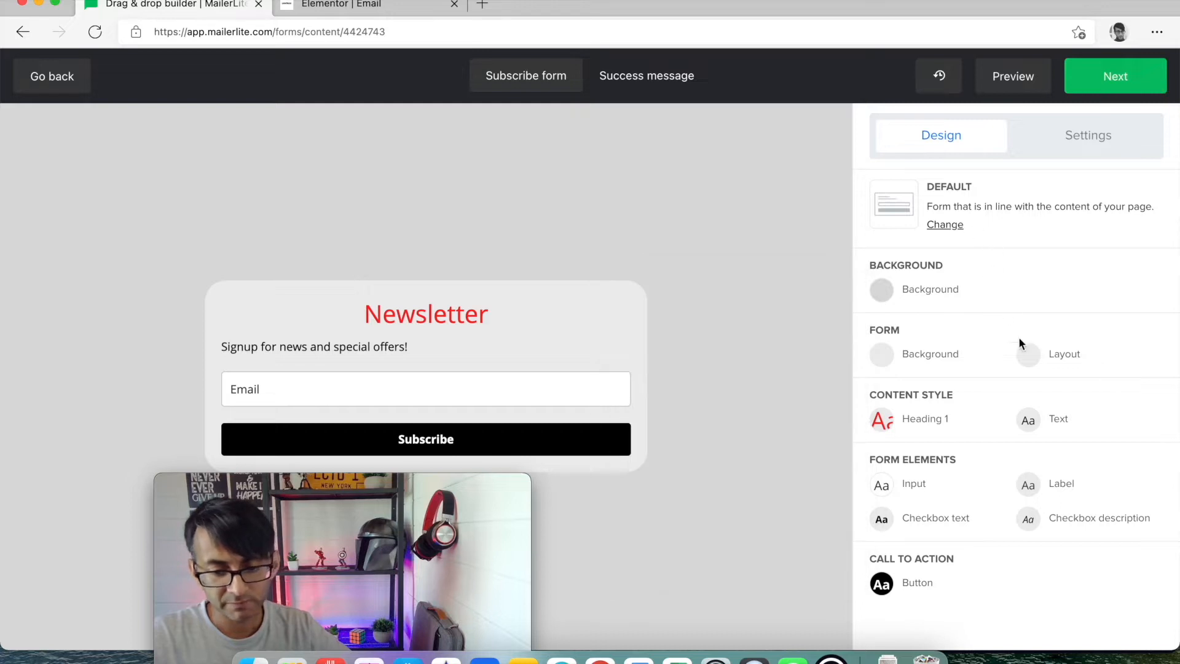
Set the link color of the form's text style to the green #0bdba7.
{"action": "left_click", "coordinate": [1028, 423]}
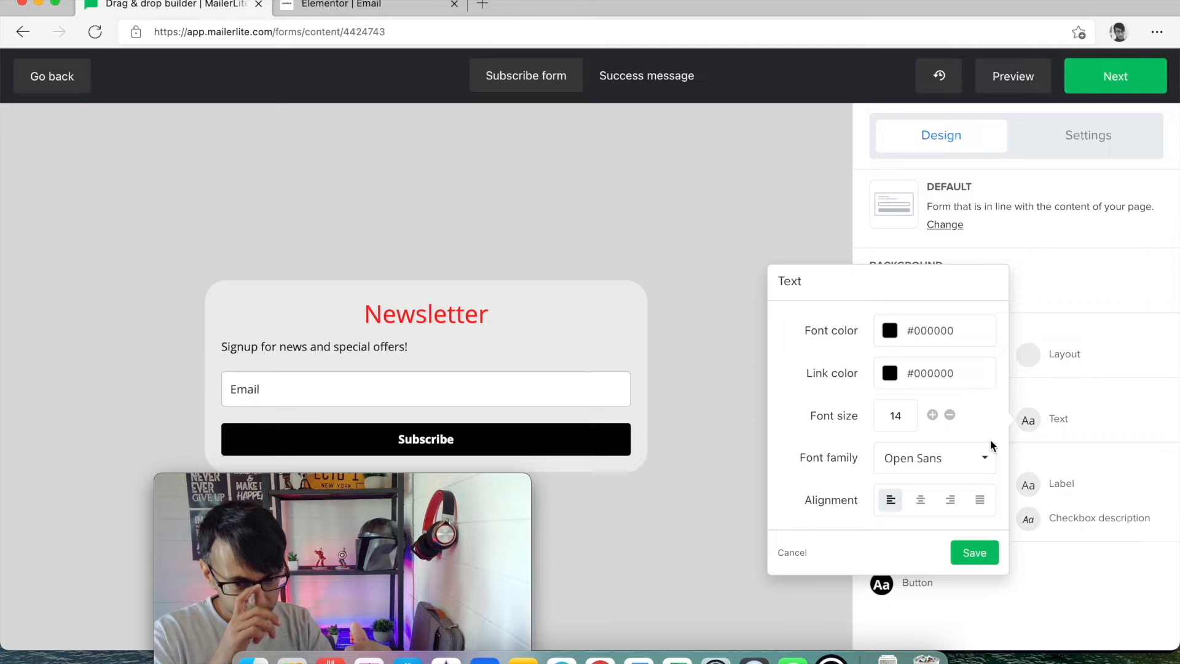
{"action": "left_click", "coordinate": [900, 385]}
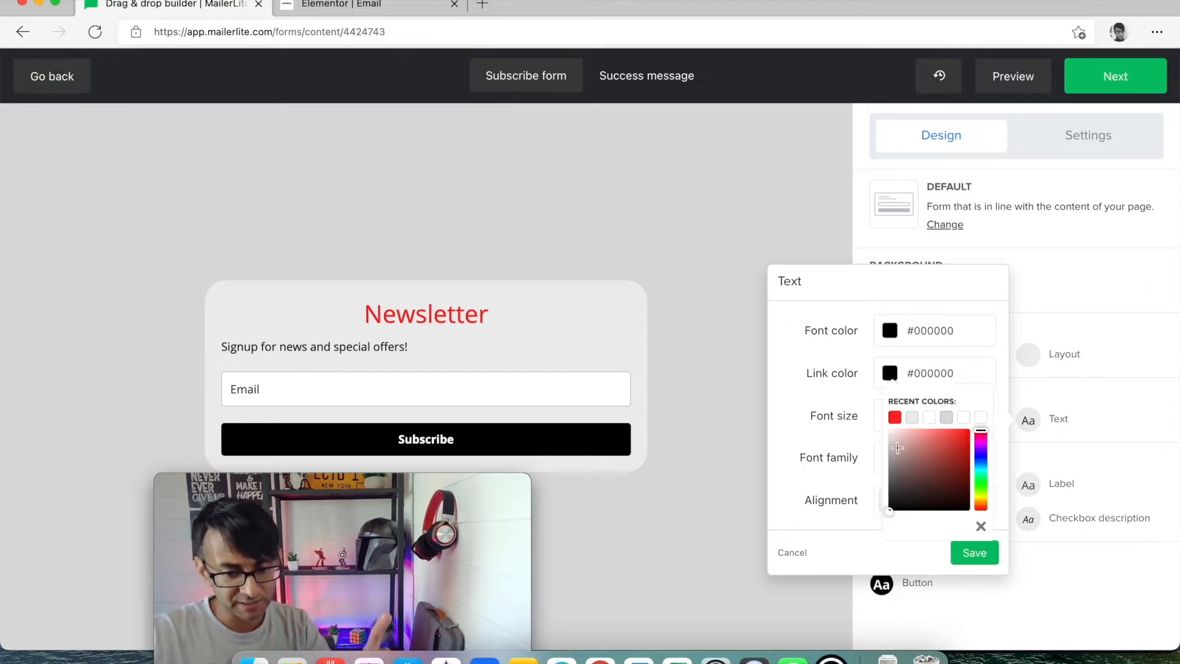
{"action": "left_click_drag", "start_coordinate": [980, 462], "coordinate": [978, 414]}
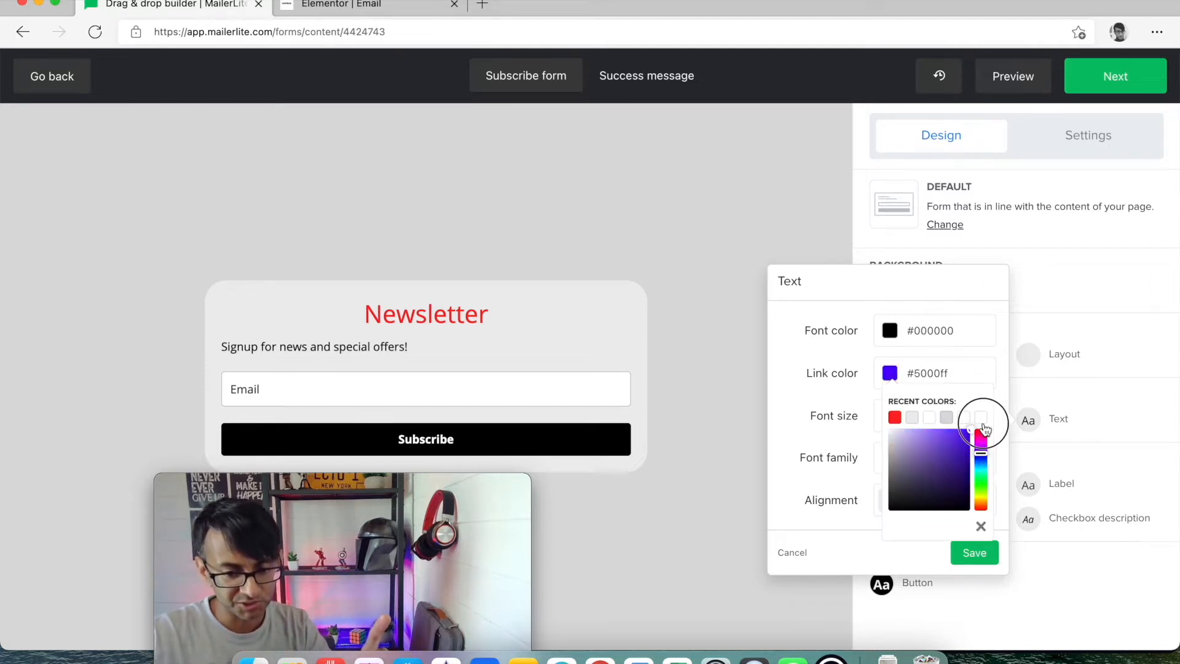
{"action": "mouse_move", "coordinate": [959, 433]}
{"action": "left_mouse_down"}
{"action": "mouse_move", "coordinate": [940, 443]}
{"action": "mouse_move", "coordinate": [986, 471]}
{"action": "mouse_move", "coordinate": [965, 439]}
{"action": "left_mouse_up"}
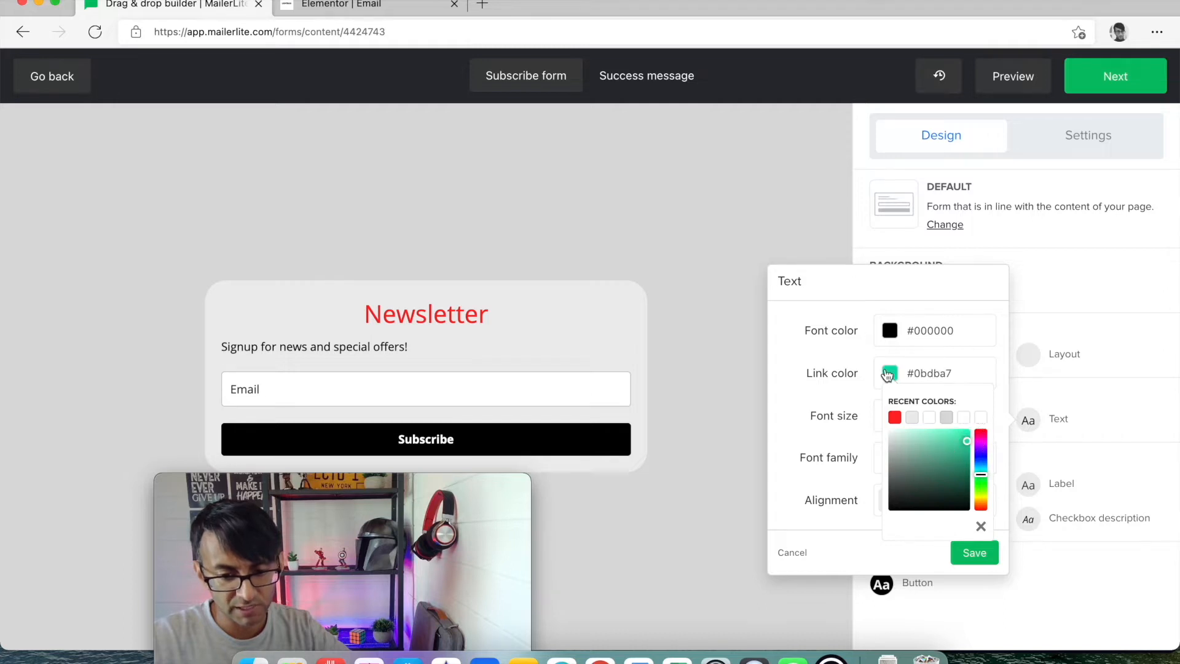
{"action": "left_click", "coordinate": [803, 227]}
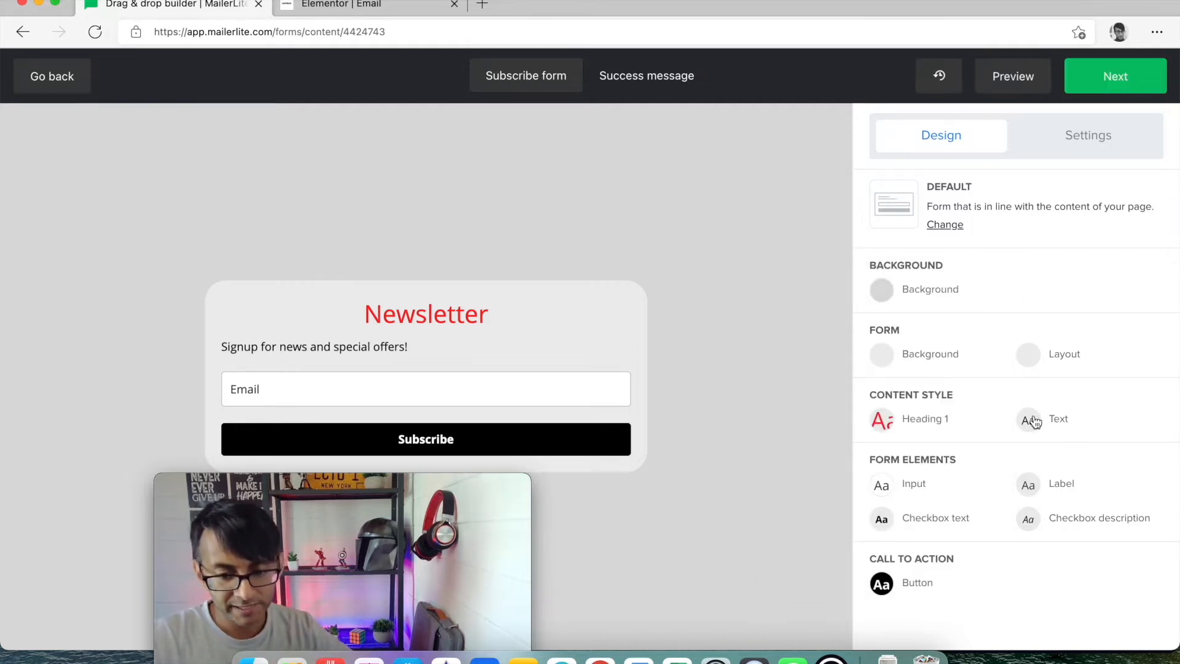
Look through the style settings for the form's labels and close them without changes.
{"action": "left_click", "coordinate": [1019, 487]}
{"action": "left_click", "coordinate": [973, 555]}
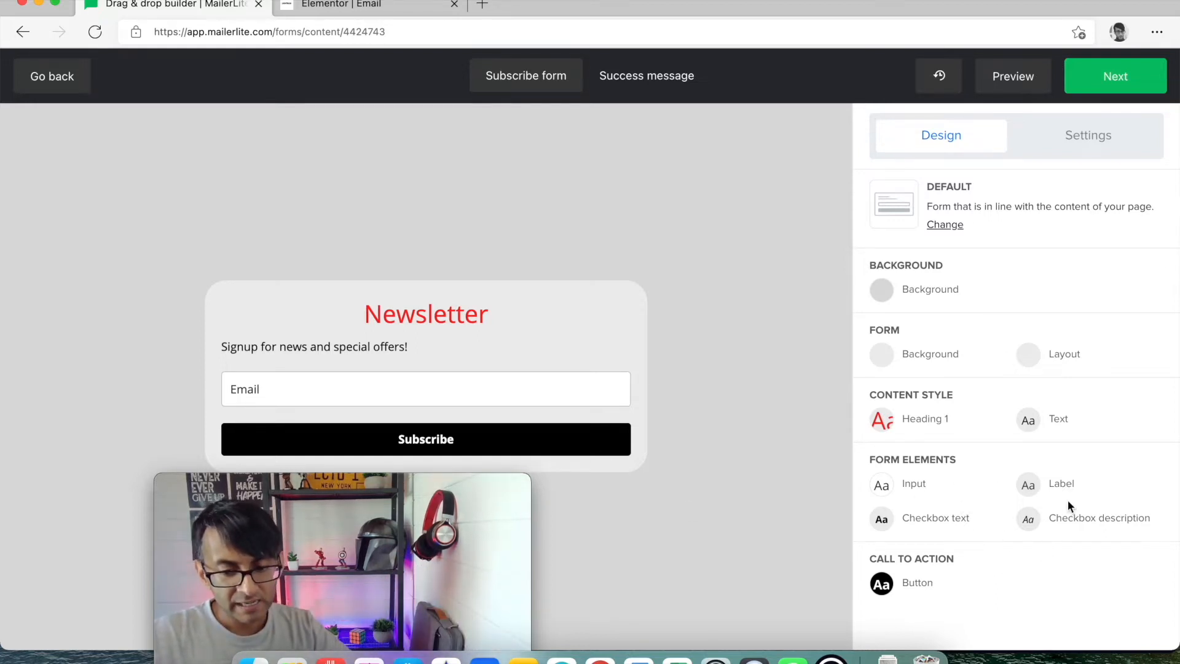
{"action": "left_click", "coordinate": [1028, 486]}
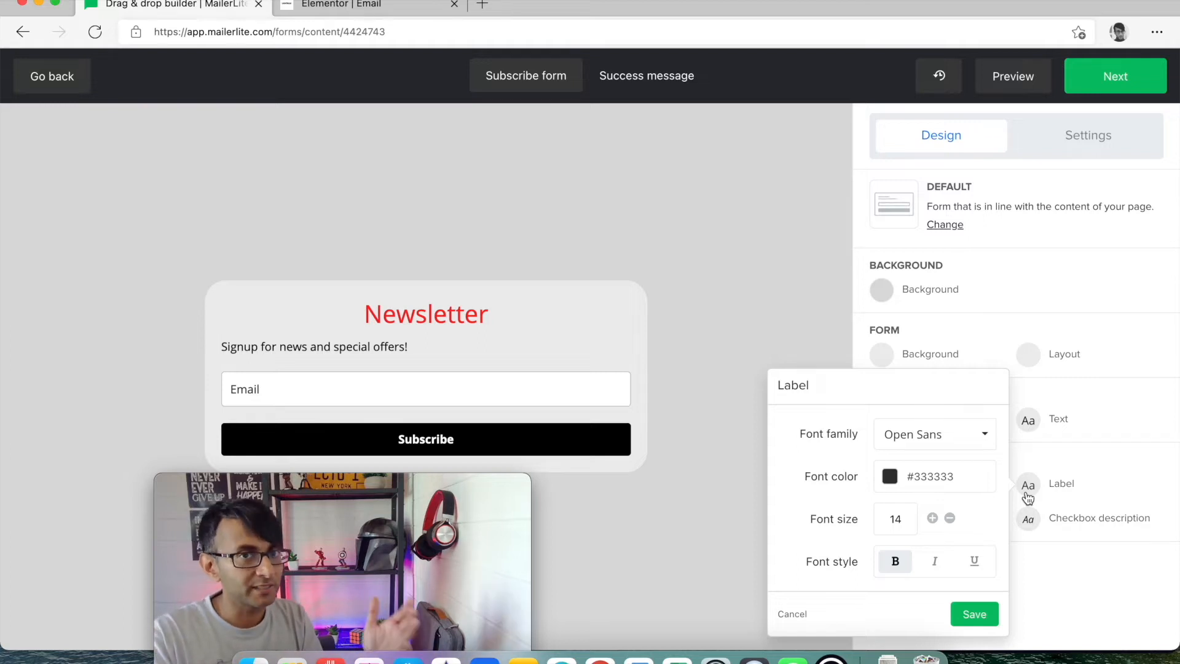
{"action": "left_click", "coordinate": [786, 324]}
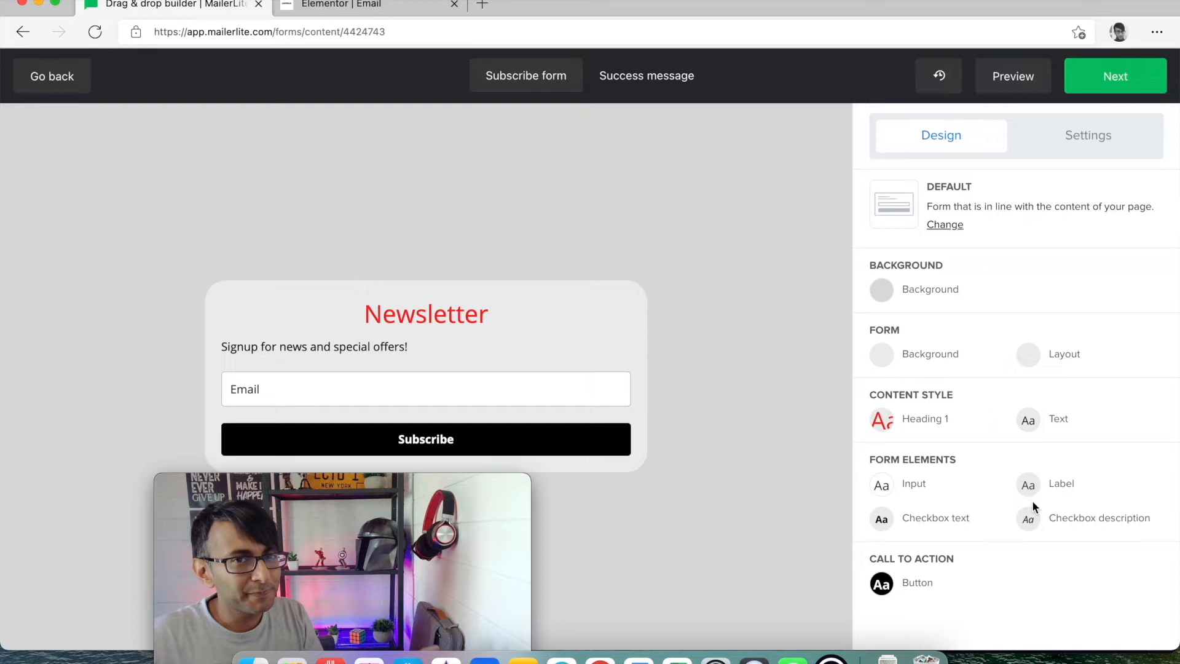
Set the Subscribe button's background color to red #ff0000.
{"action": "left_click", "coordinate": [883, 587]}
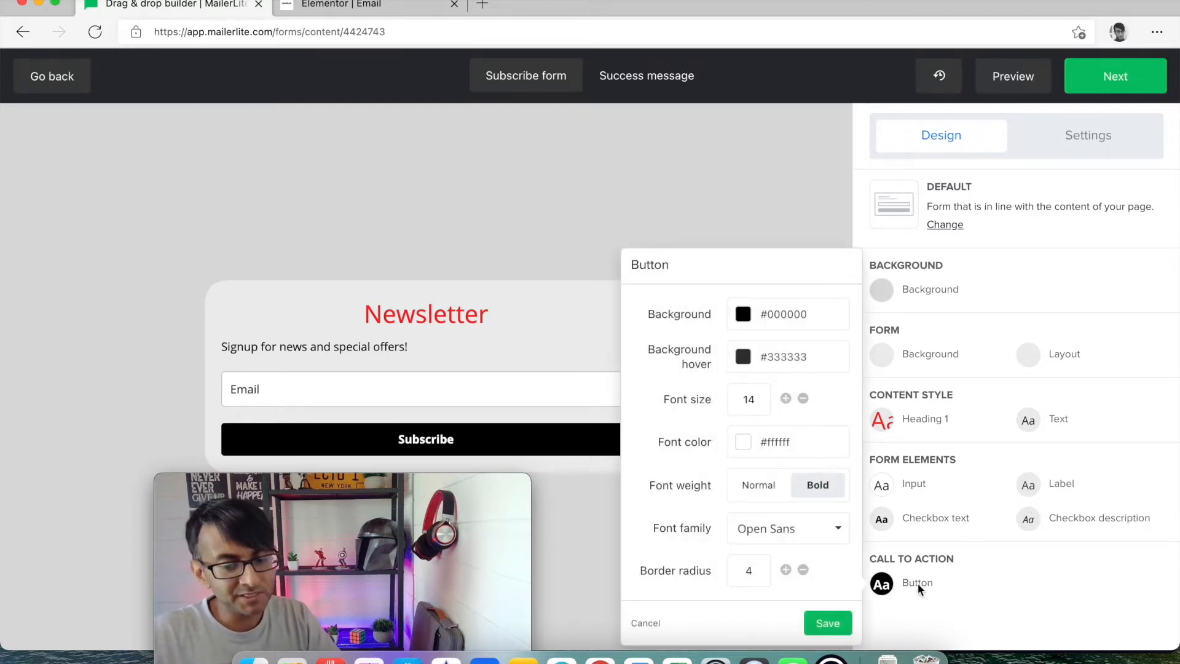
{"action": "left_click", "coordinate": [743, 314]}
{"action": "left_click", "coordinate": [765, 357]}
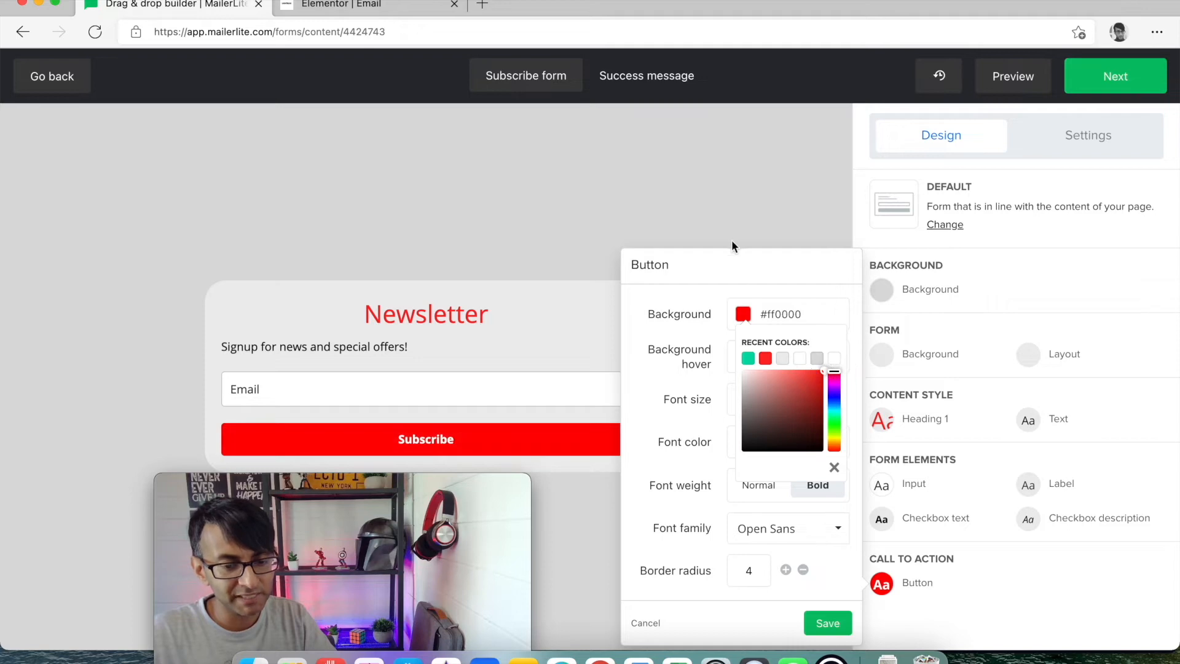
{"action": "left_click", "coordinate": [784, 273]}
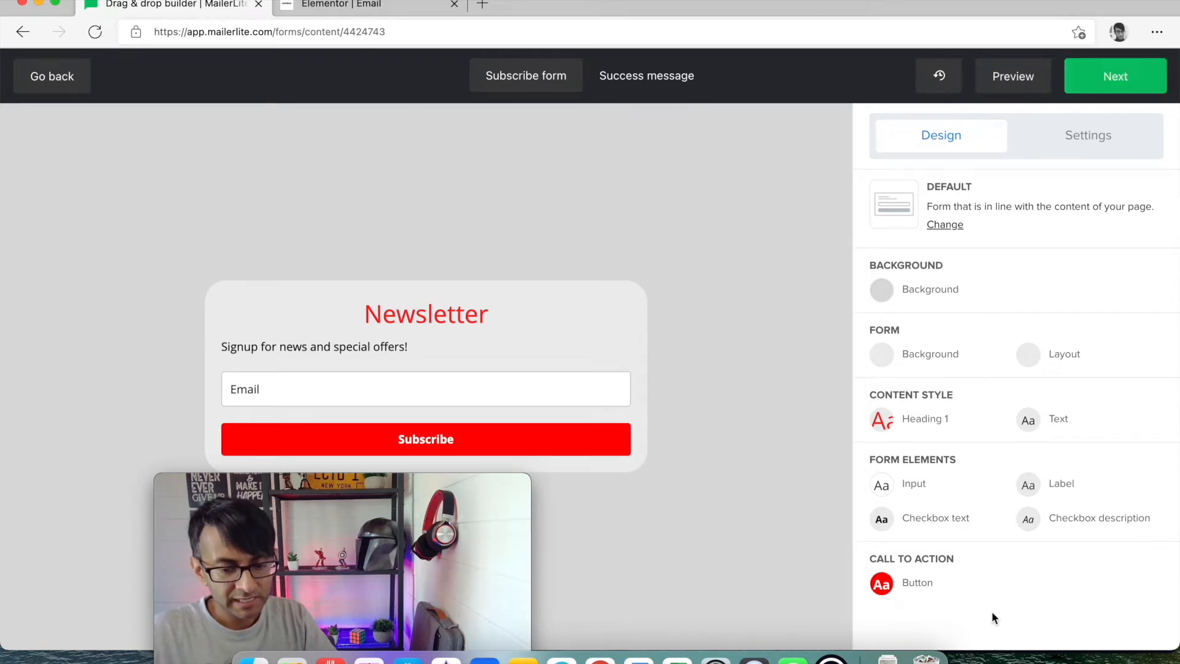
Set the Subscribe button's hover background color to the recently used green #0bdba7.
{"action": "left_click", "coordinate": [891, 588]}
{"action": "left_click", "coordinate": [743, 356]}
{"action": "left_click", "coordinate": [773, 441]}
{"action": "left_click", "coordinate": [810, 432]}
{"action": "left_click", "coordinate": [835, 450]}
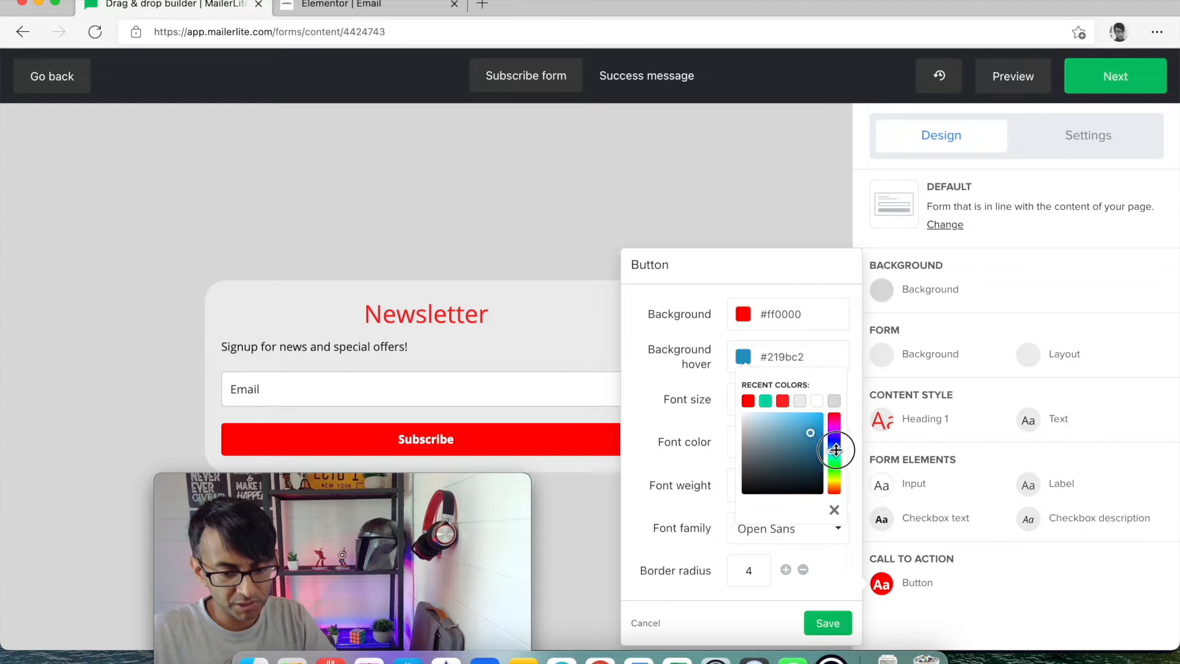
{"action": "left_click", "coordinate": [768, 403]}
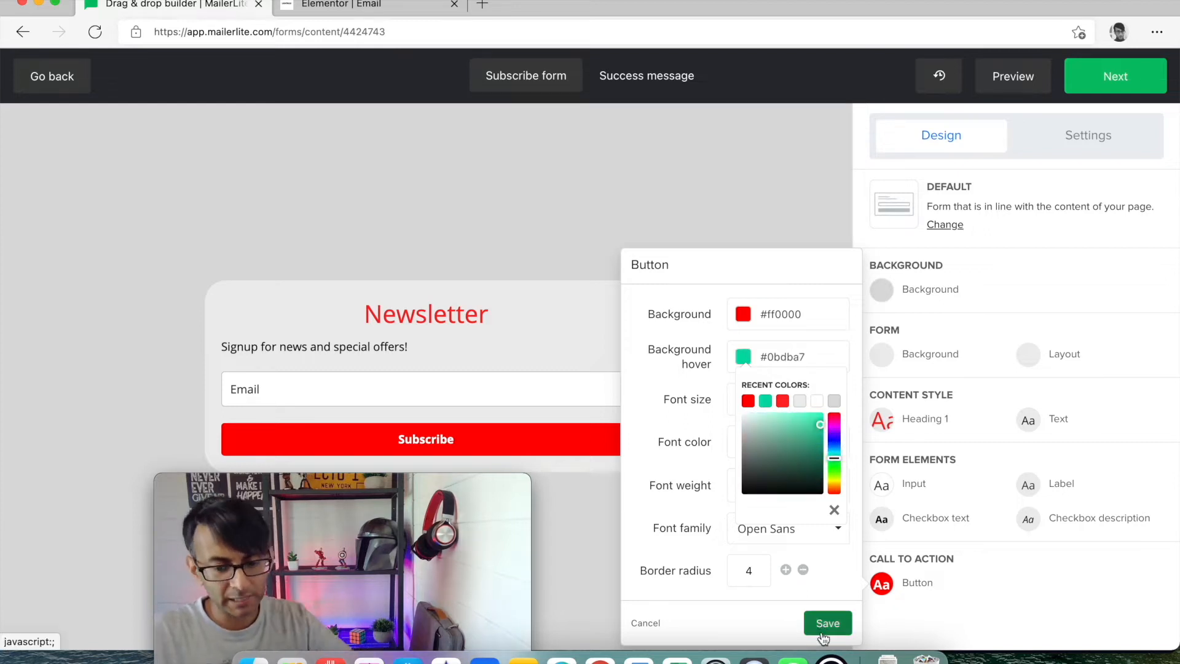
{"action": "left_click", "coordinate": [819, 348]}
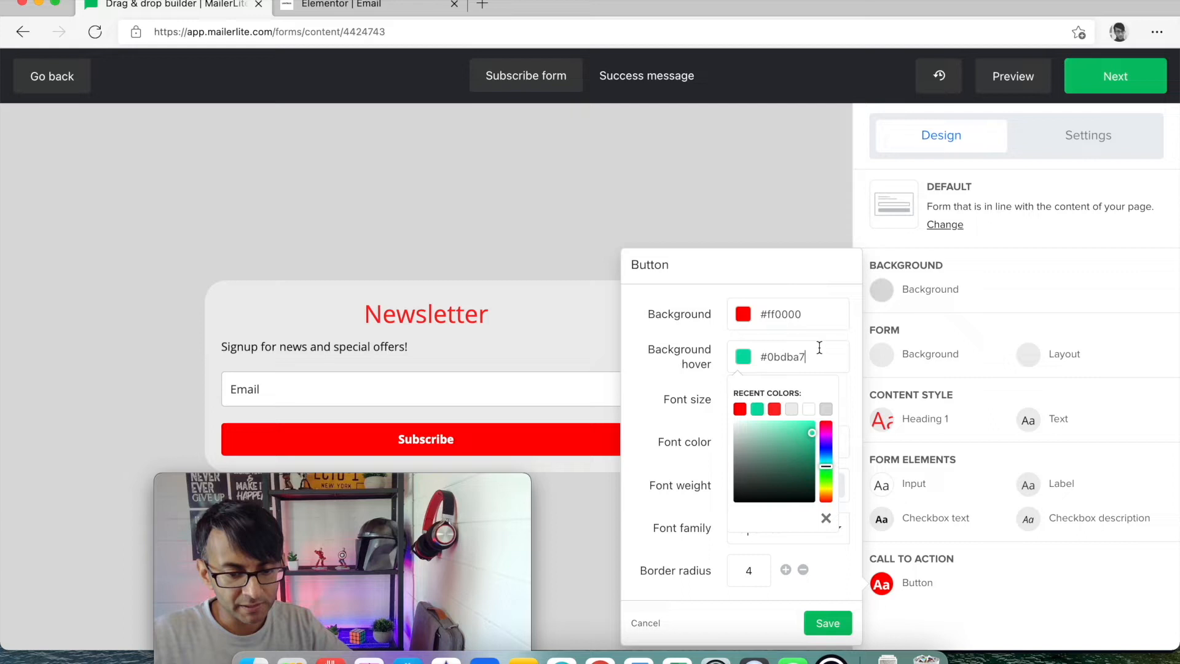
{"action": "left_click", "coordinate": [815, 315]}
{"action": "left_click", "coordinate": [707, 499]}
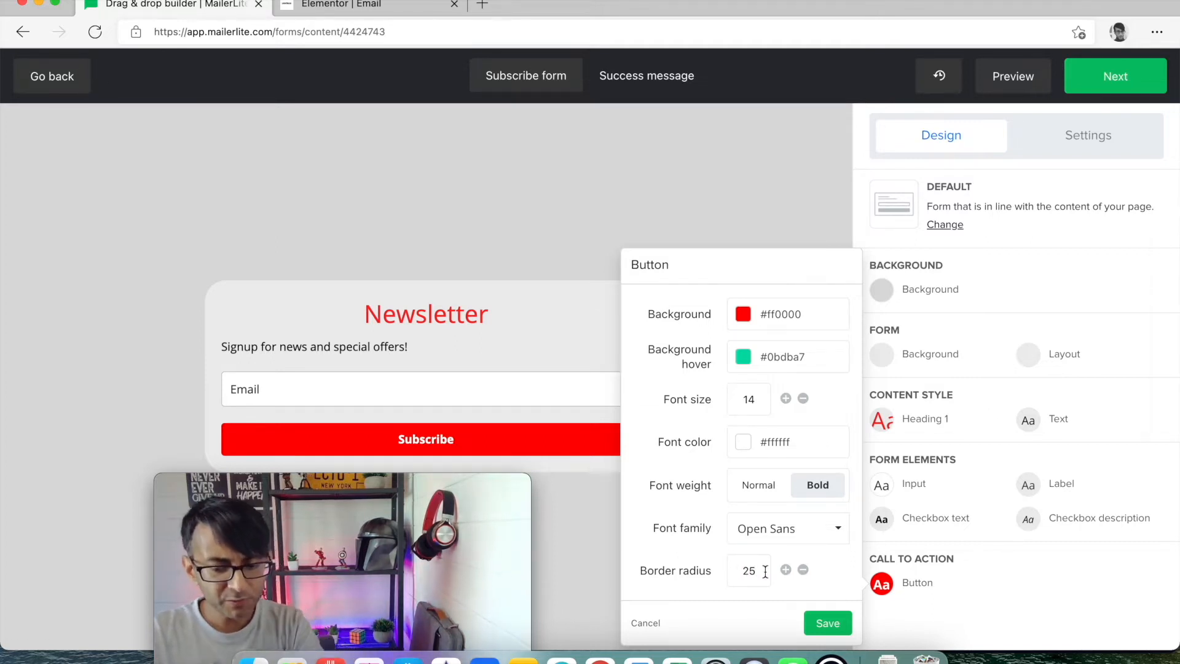
Set the Subscribe button's border radius to 25 and save the button style.
{"action": "key", "text": "Return"}
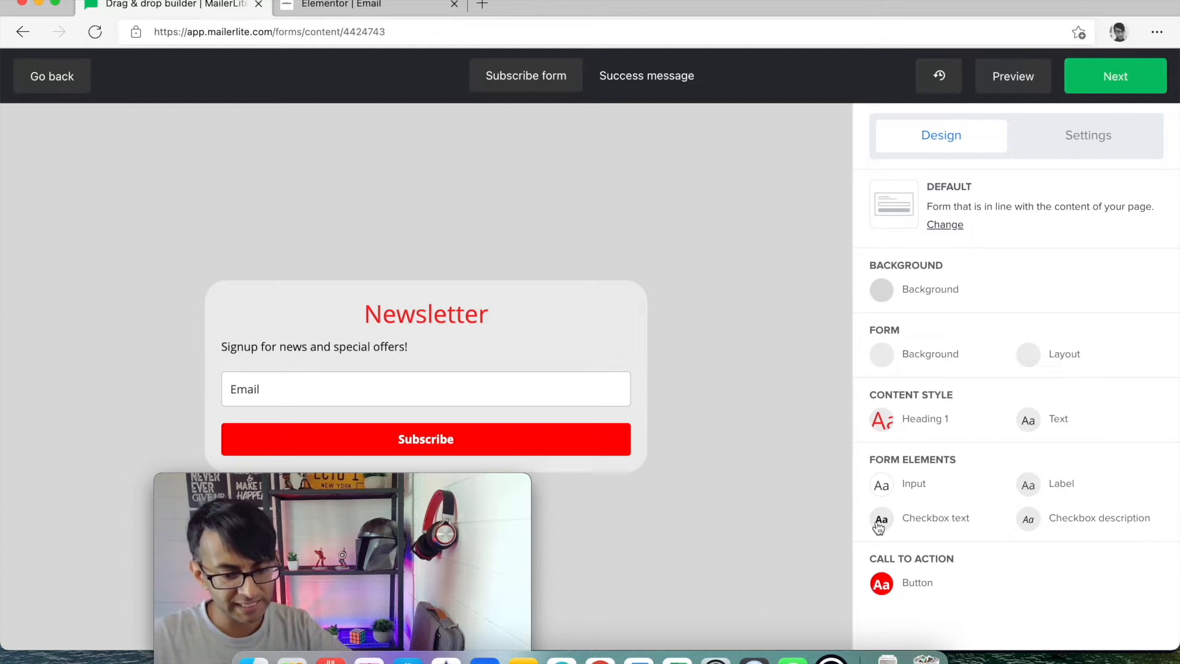
{"action": "left_click", "coordinate": [881, 581]}
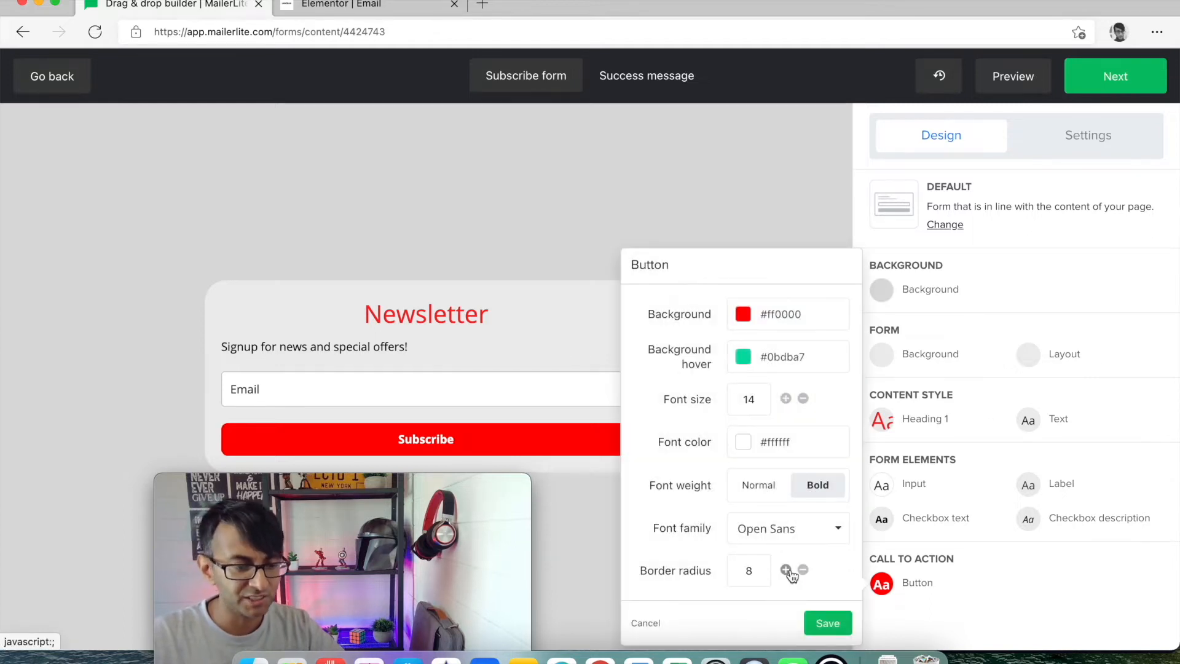
{"action": "left_click", "coordinate": [786, 570]}
{"action": "left_click", "coordinate": [786, 570]}
{"action": "left_click", "coordinate": [787, 570]}
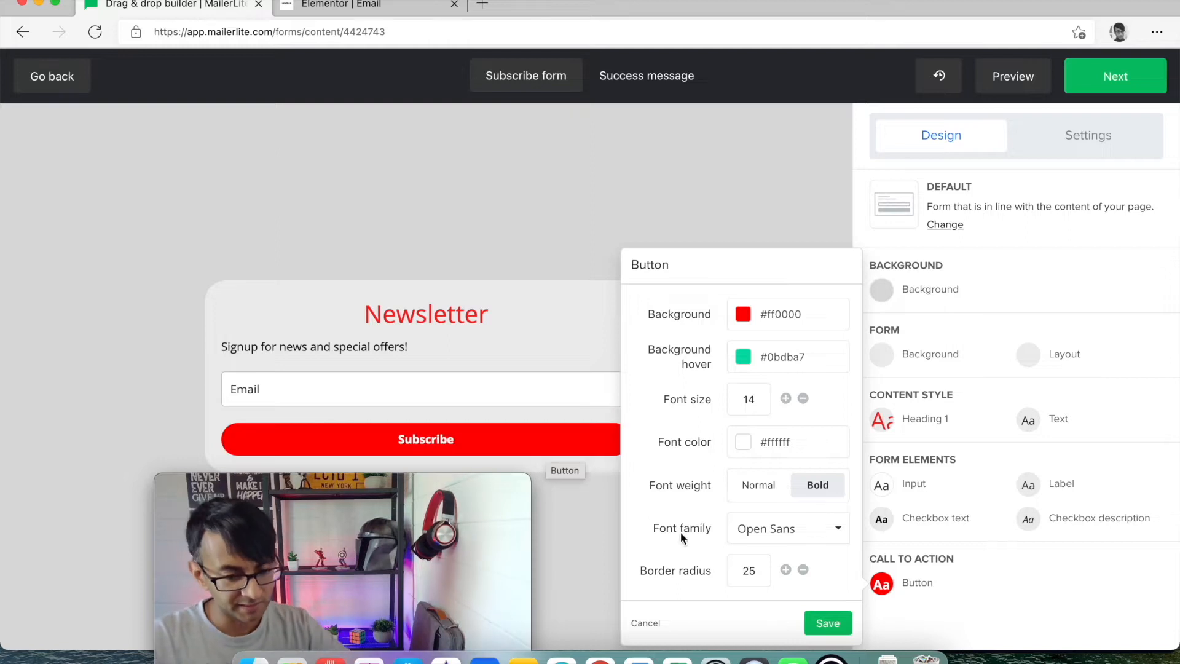
{"action": "left_click", "coordinate": [817, 619]}
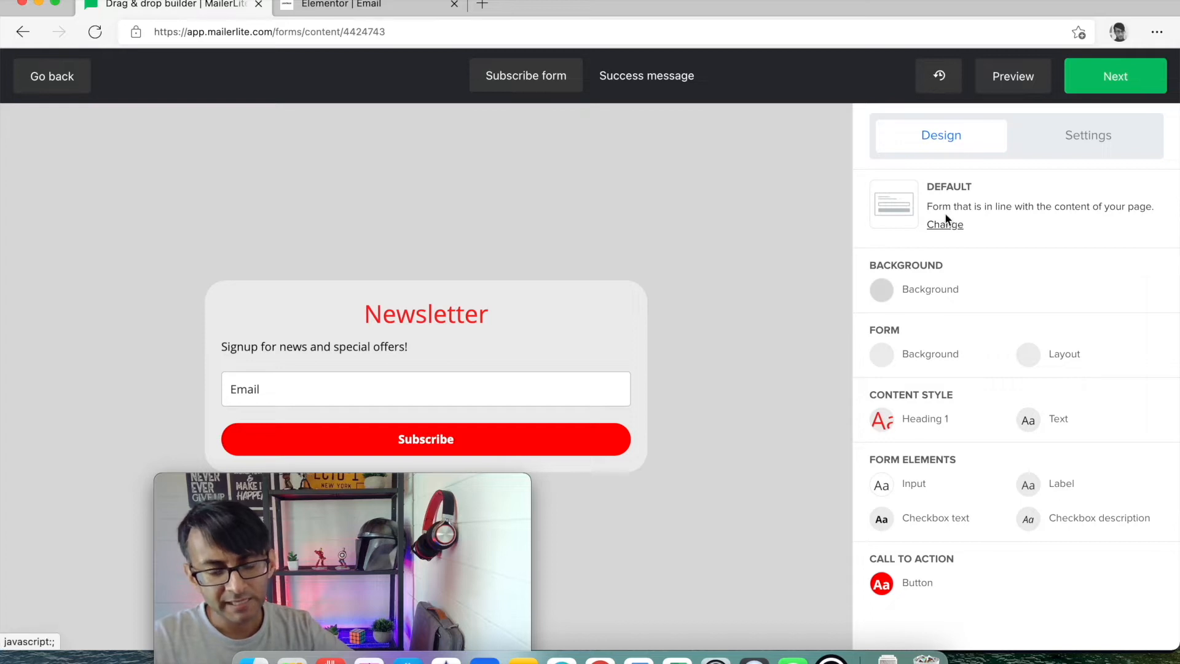
Edit the form's content and change its heading to "Newsletter Form".
{"action": "mouse_move", "coordinate": [441, 334]}
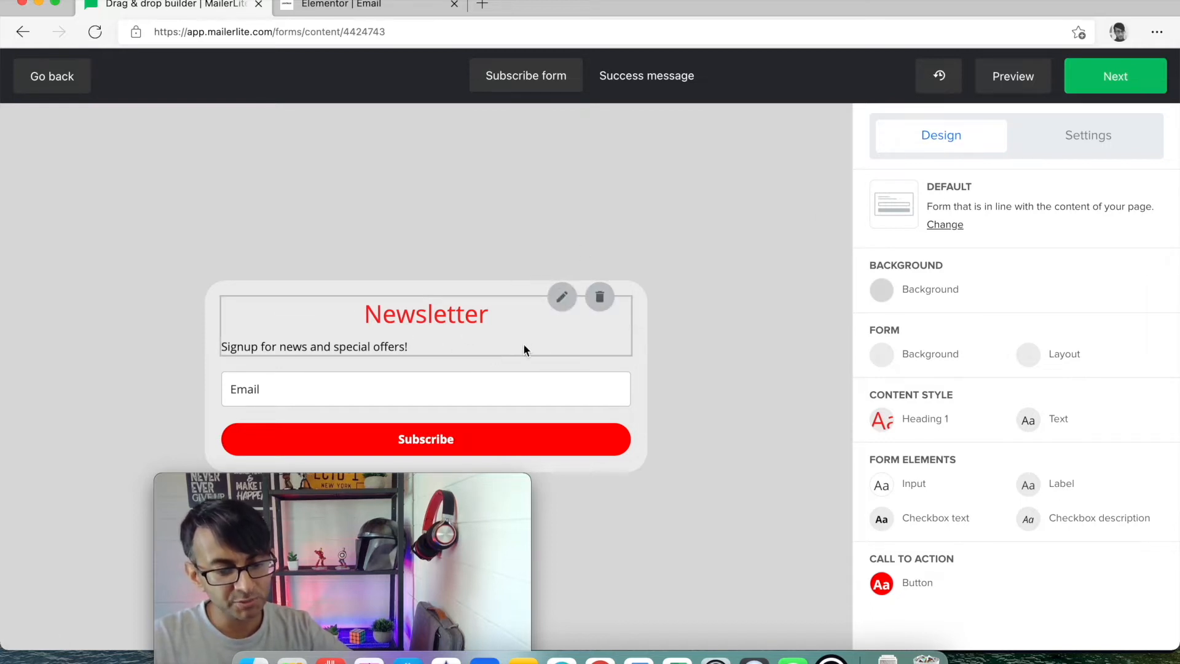
{"action": "mouse_move", "coordinate": [602, 369]}
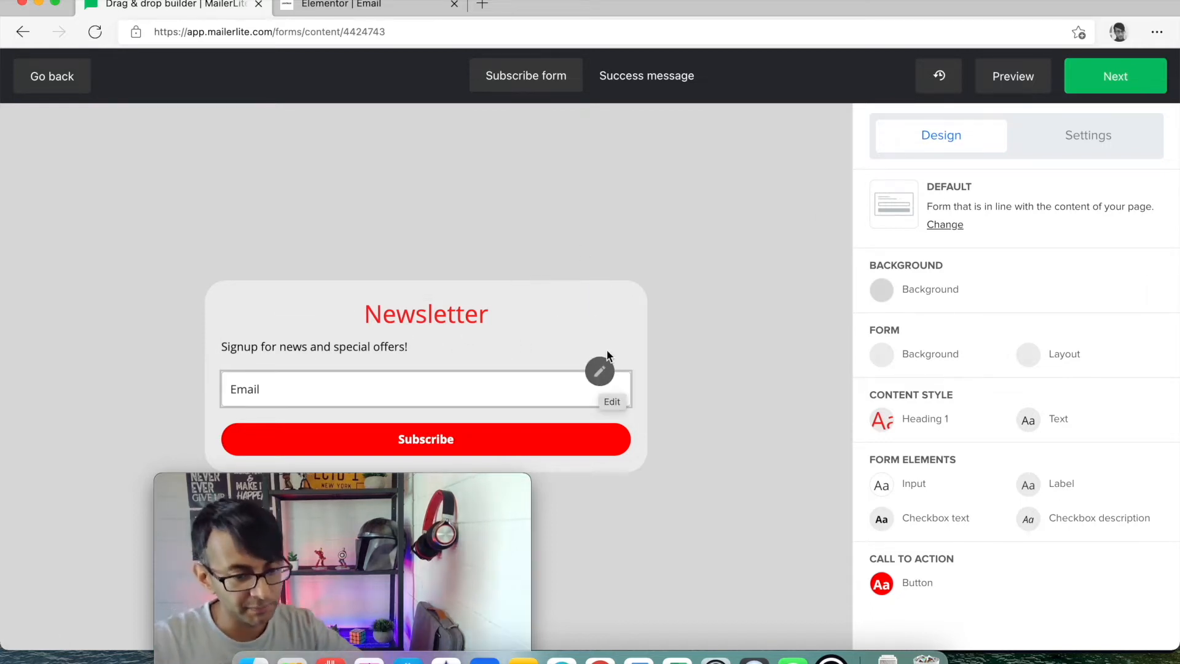
{"action": "mouse_move", "coordinate": [565, 317]}
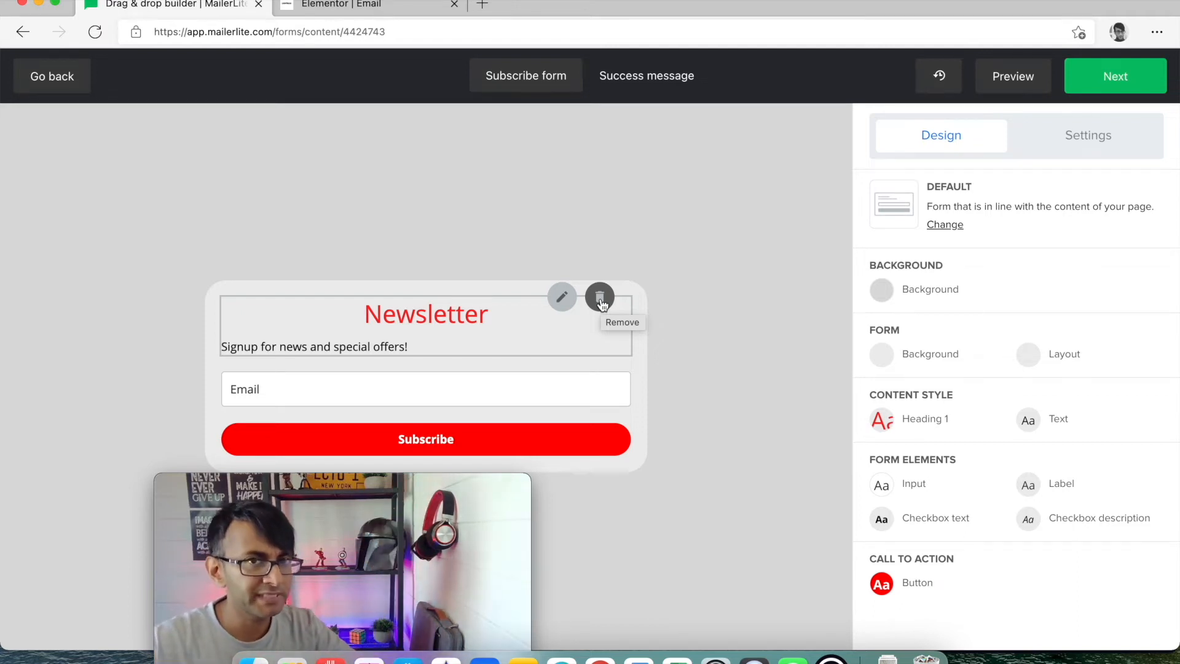
{"action": "left_click", "coordinate": [556, 302]}
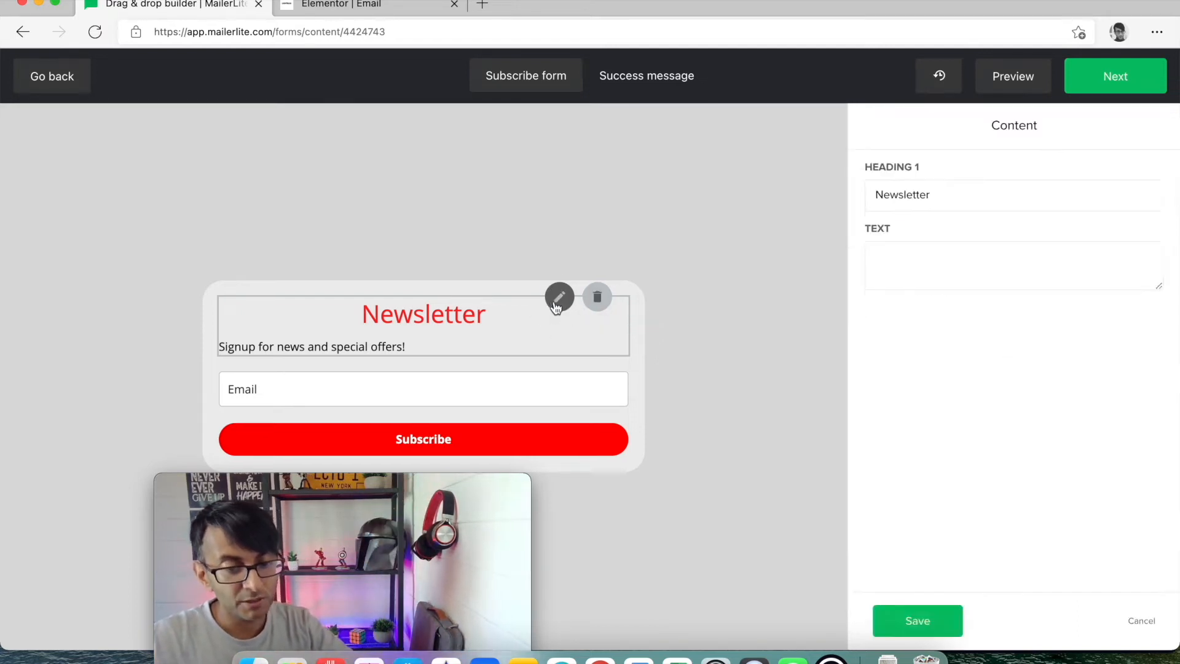
{"action": "left_click", "coordinate": [924, 195]}
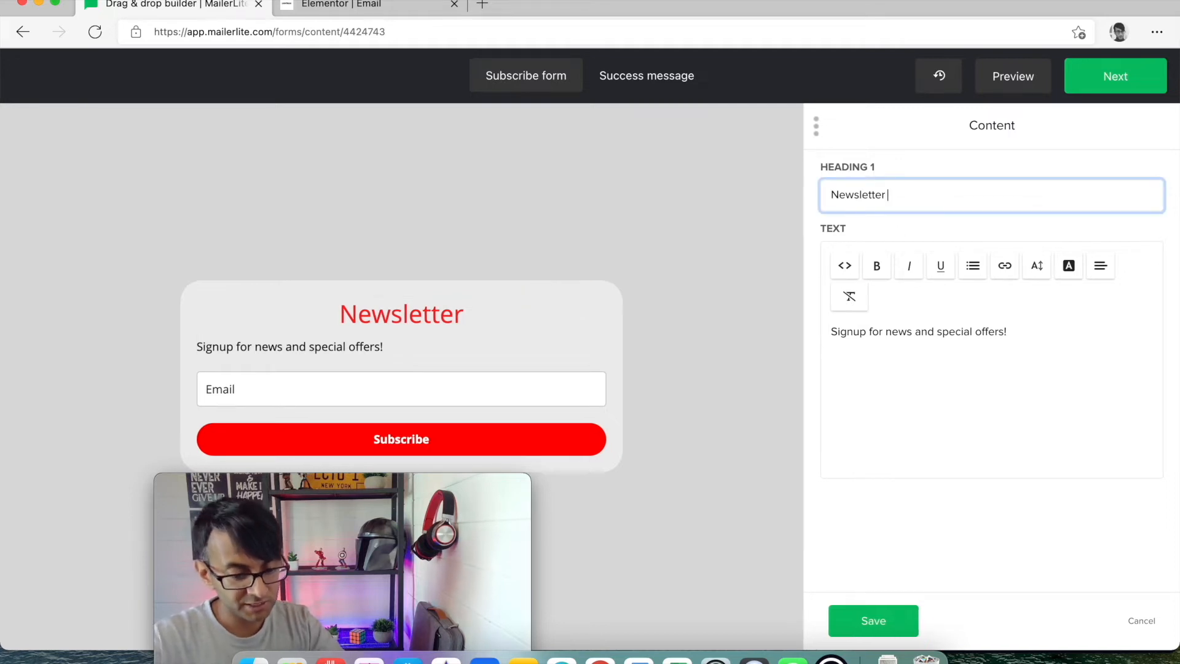
{"action": "type", "text": "Form"}
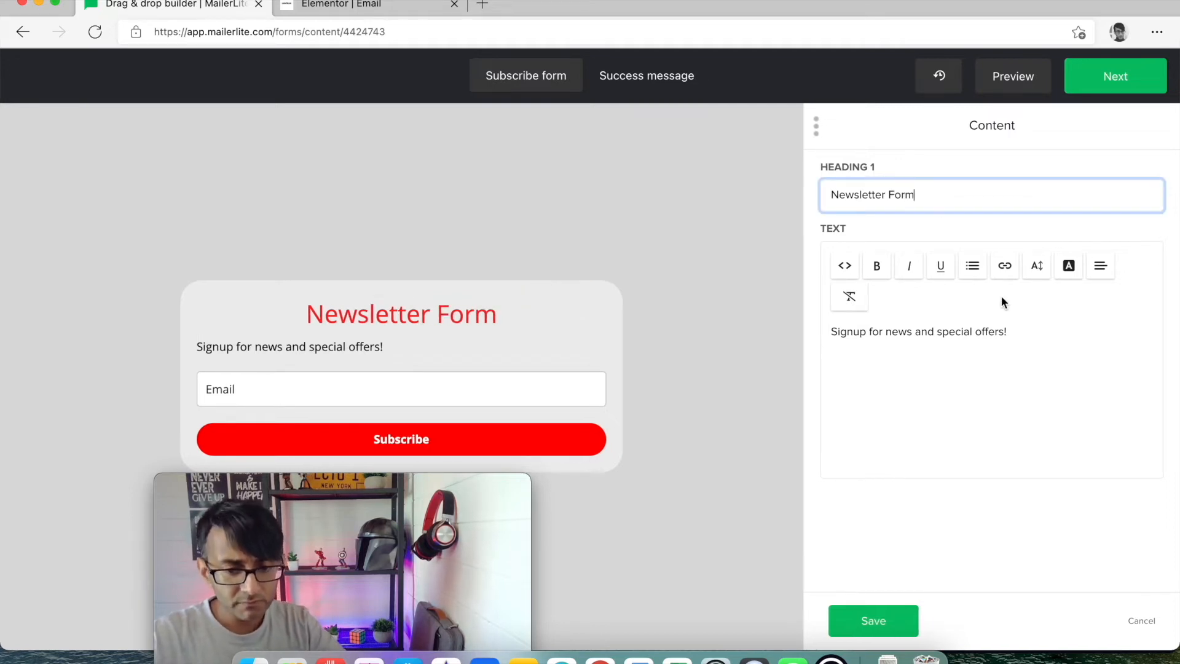
Add a second line reading "Hey - hello!" below the signup text in the form's content.
{"action": "left_click", "coordinate": [1009, 332]}
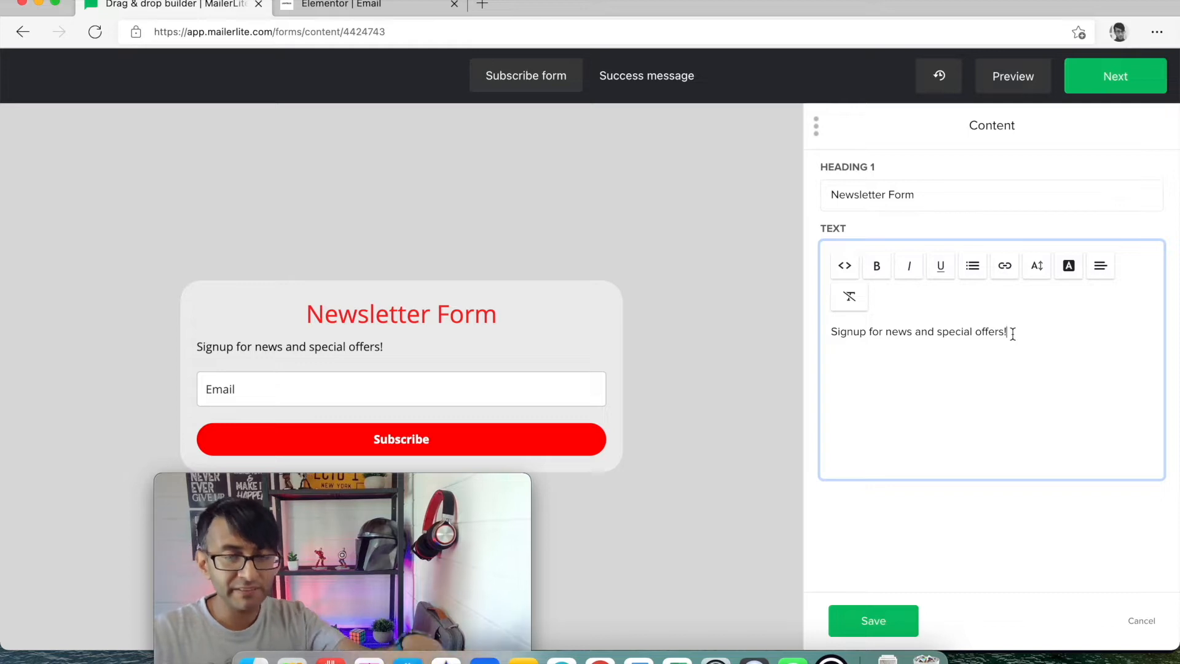
{"action": "key", "text": "Return"}
{"action": "type", "text": "Hey - hel"}
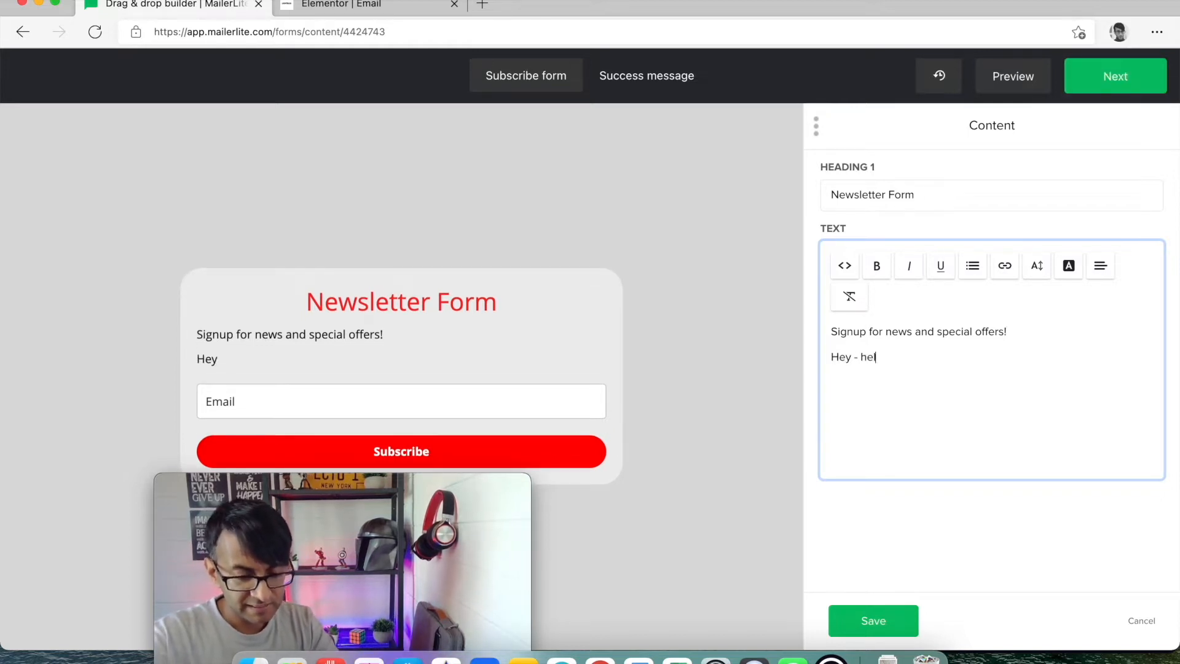
{"action": "type", "text": "lo!"}
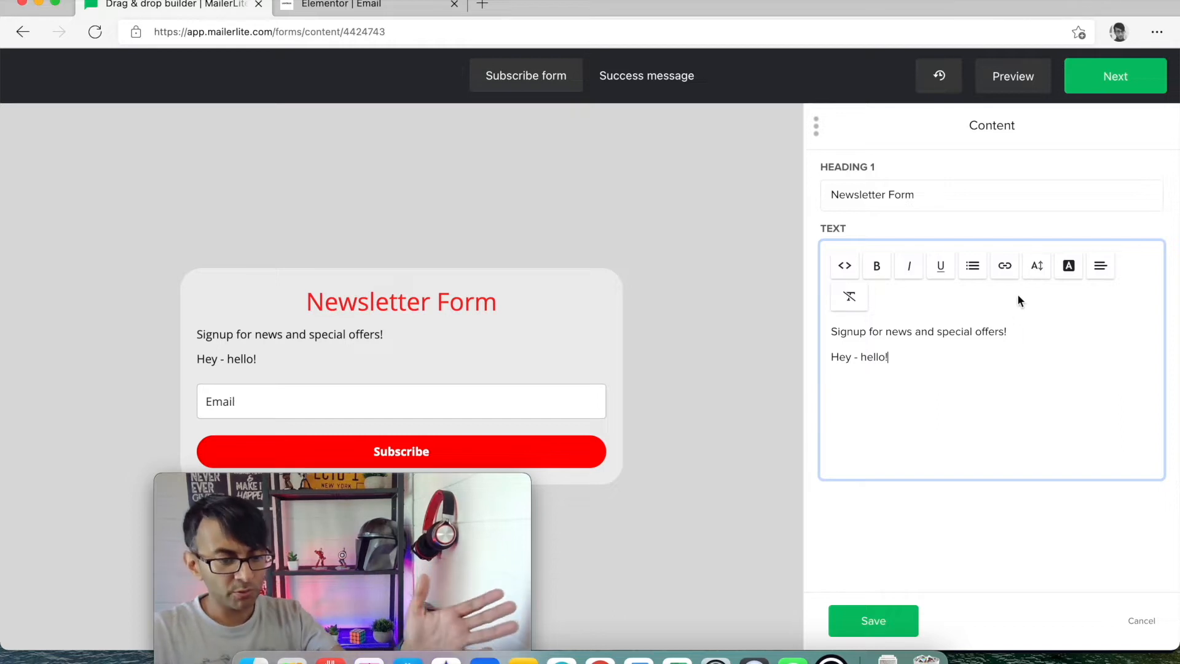
{"action": "left_click_drag", "start_coordinate": [922, 358], "coordinate": [809, 361]}
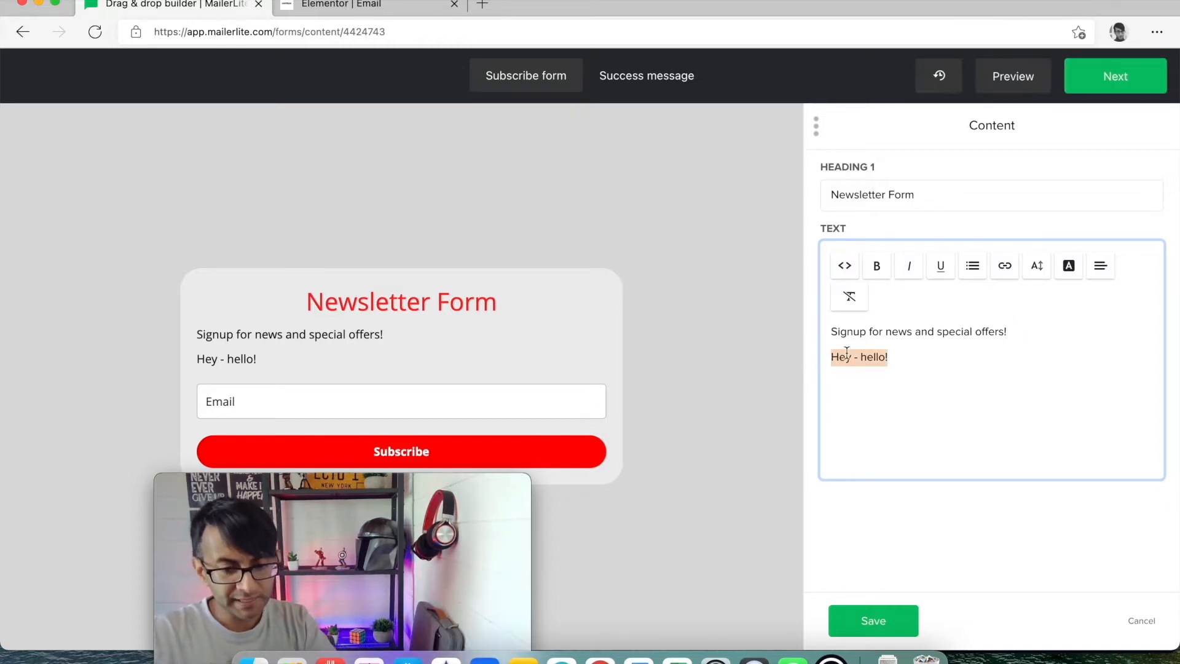
{"action": "left_click", "coordinate": [1004, 266]}
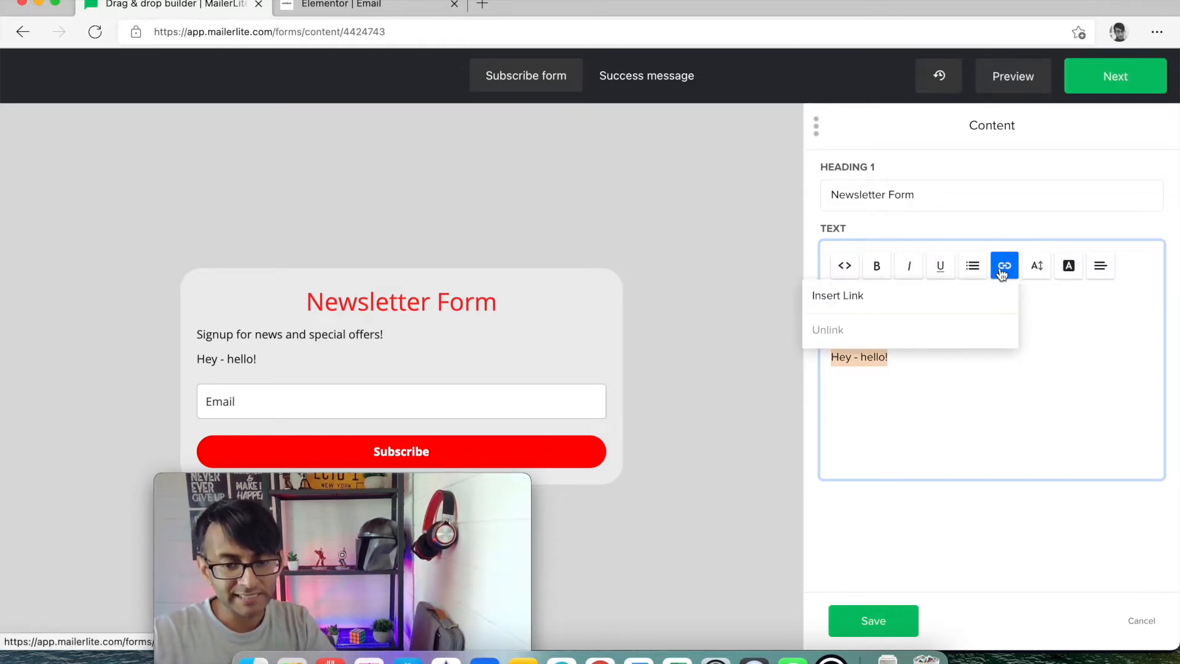
{"action": "left_click", "coordinate": [893, 307]}
{"action": "type", "text": "https://websquadron.co.uk"}
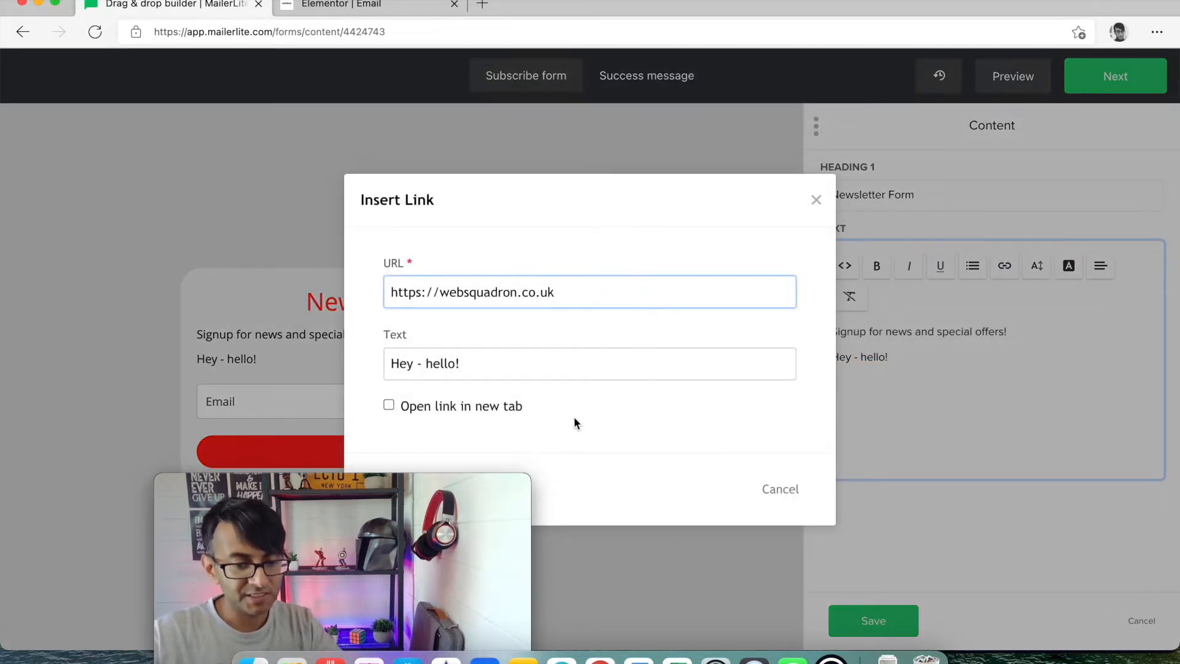
{"action": "left_click_drag", "start_coordinate": [461, 484], "coordinate": [1135, 481]}
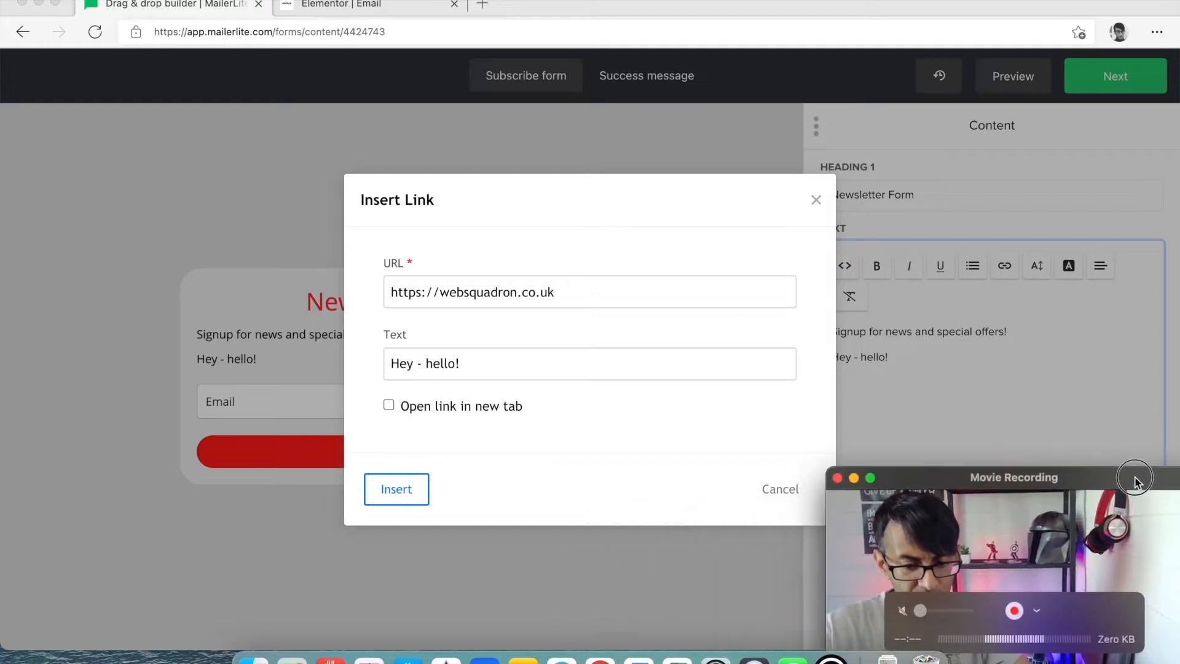
{"action": "left_click", "coordinate": [403, 496]}
Check the font and link color settings of the form's text style and save them.
{"action": "left_click", "coordinate": [946, 412]}
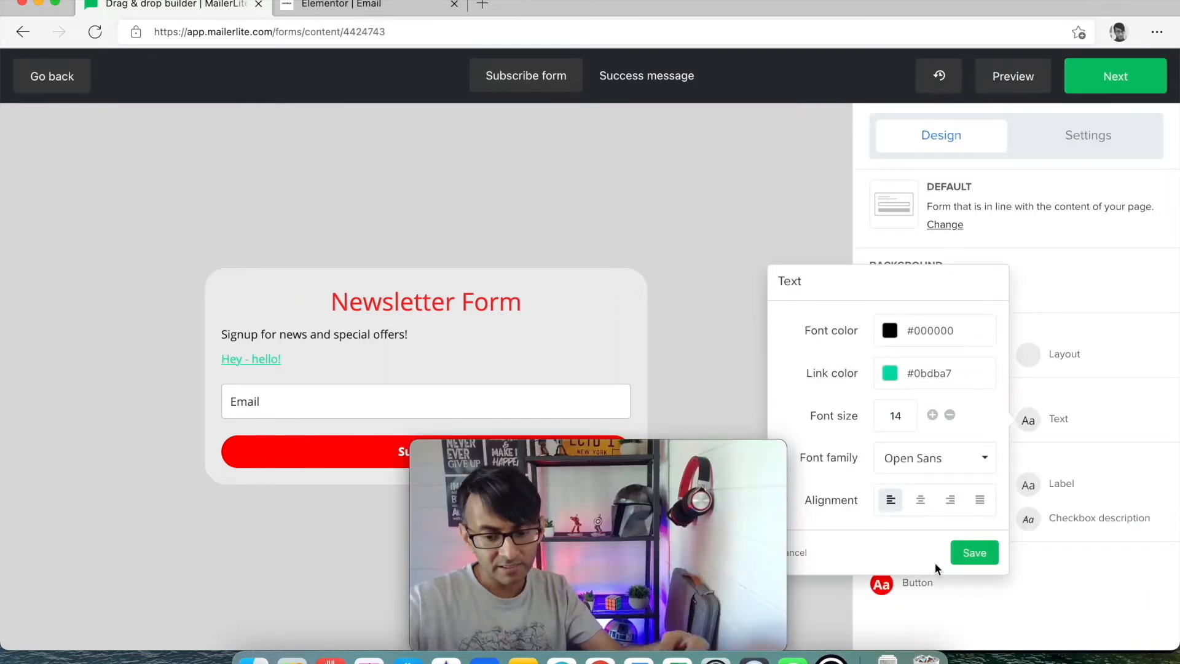
{"action": "left_click", "coordinate": [975, 555]}
{"action": "left_click_drag", "start_coordinate": [744, 456], "coordinate": [1140, 459]}
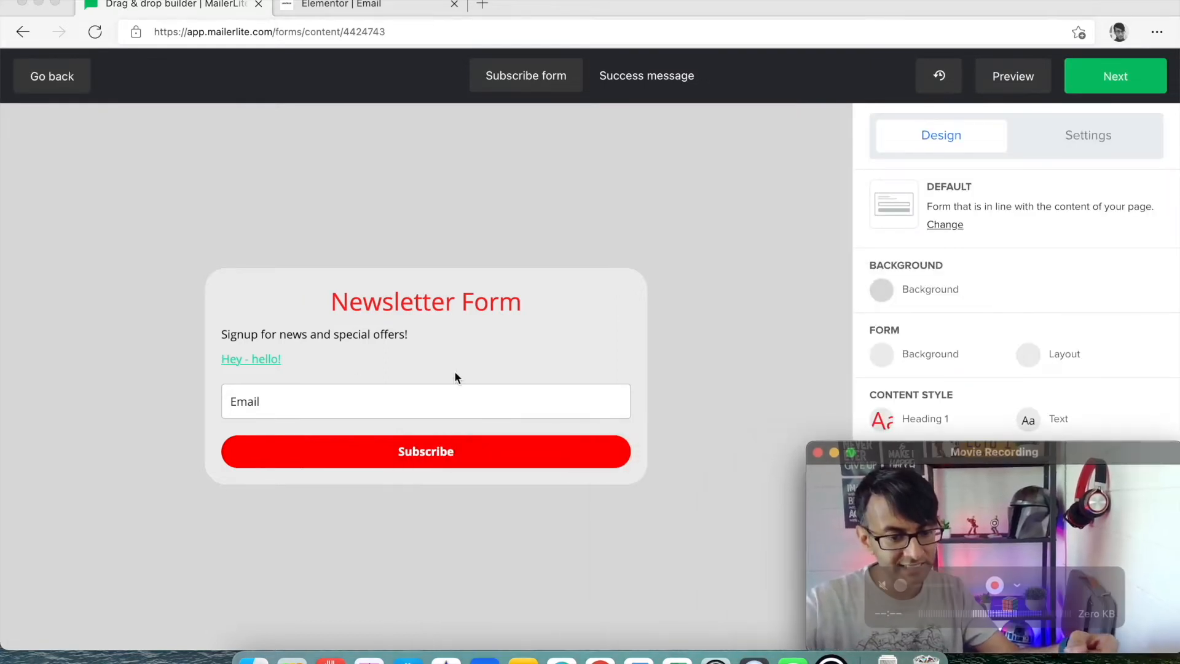
{"action": "left_click", "coordinate": [239, 367]}
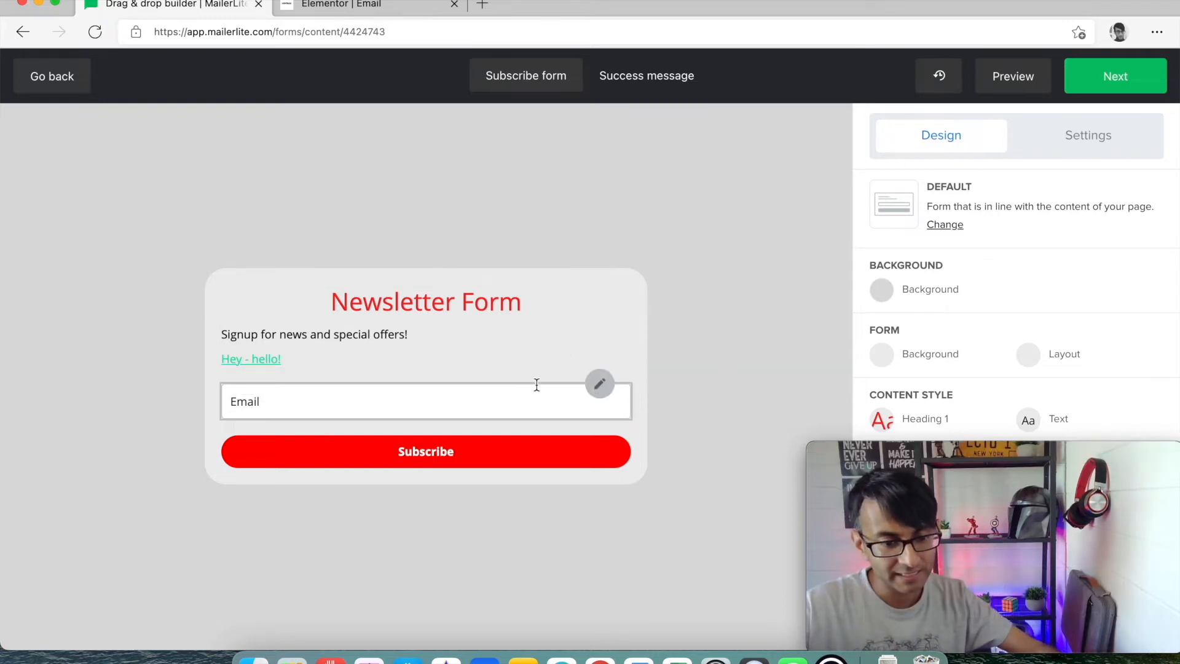
Change the signup button's label to "Subscribe yay" and save it.
{"action": "mouse_move", "coordinate": [596, 396]}
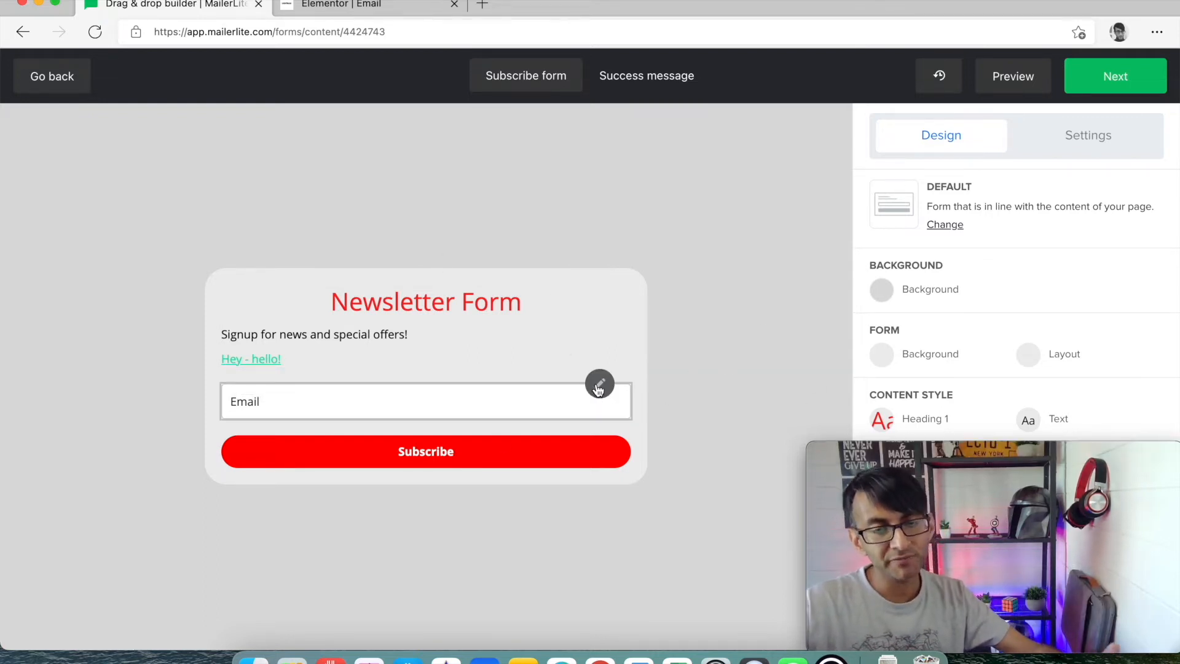
{"action": "mouse_move", "coordinate": [602, 443]}
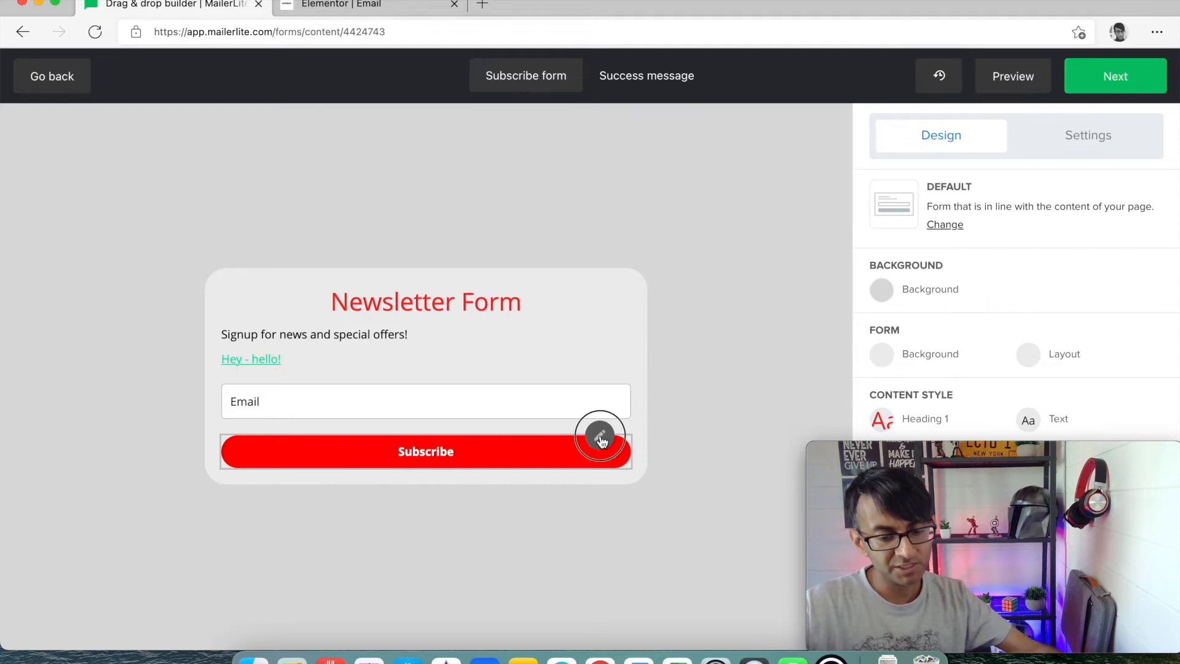
{"action": "left_click", "coordinate": [600, 437]}
{"action": "left_click", "coordinate": [918, 195]}
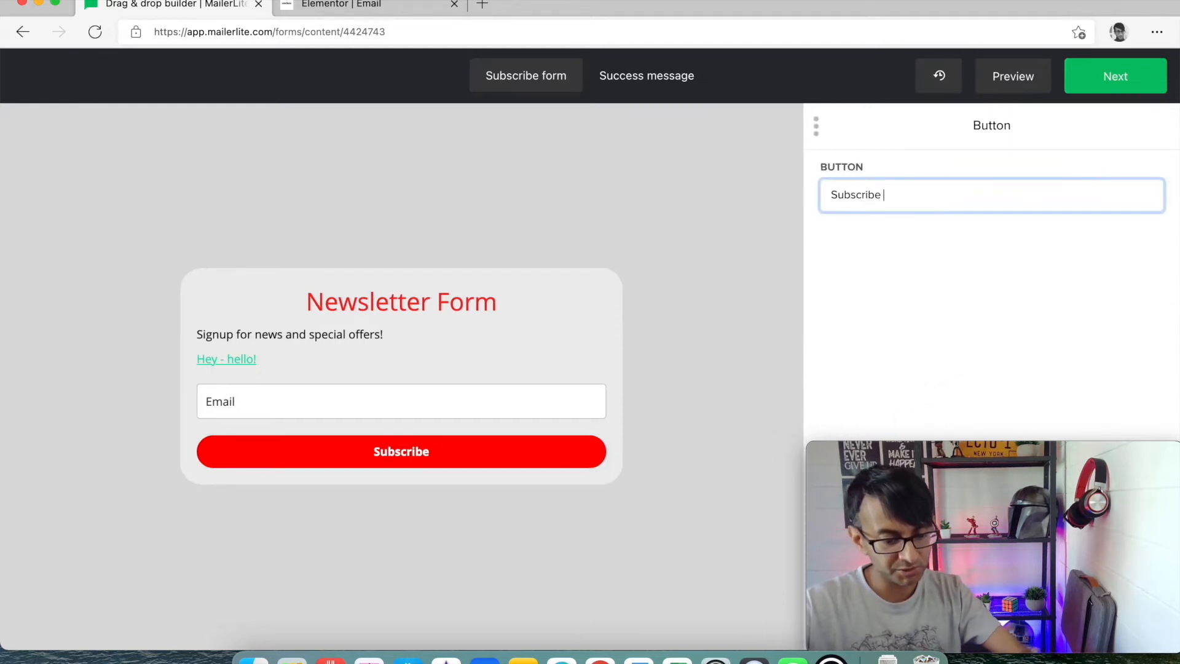
{"action": "type", "text": "yay"}
{"action": "left_click", "coordinate": [960, 344]}
{"action": "left_click_drag", "start_coordinate": [1003, 448], "coordinate": [705, 434]}
{"action": "left_click", "coordinate": [908, 623]}
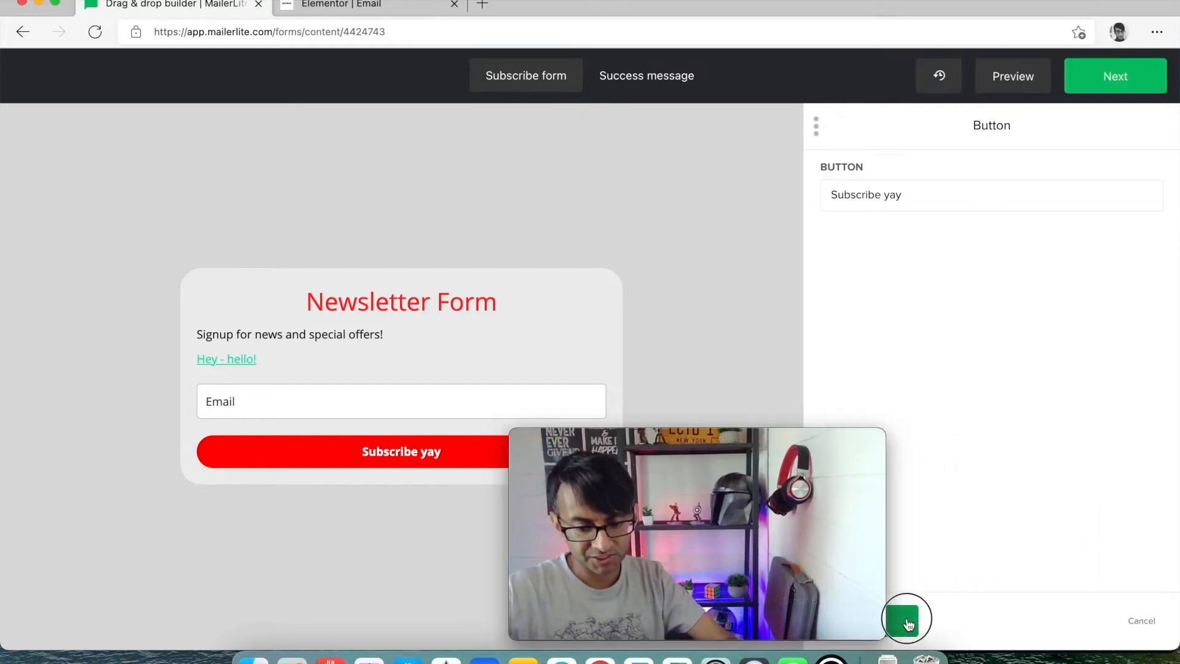
Add a required Name field to the signup form, label it "Full Name" and save the field's changes.
{"action": "left_click_drag", "start_coordinate": [816, 494], "coordinate": [1082, 502]}
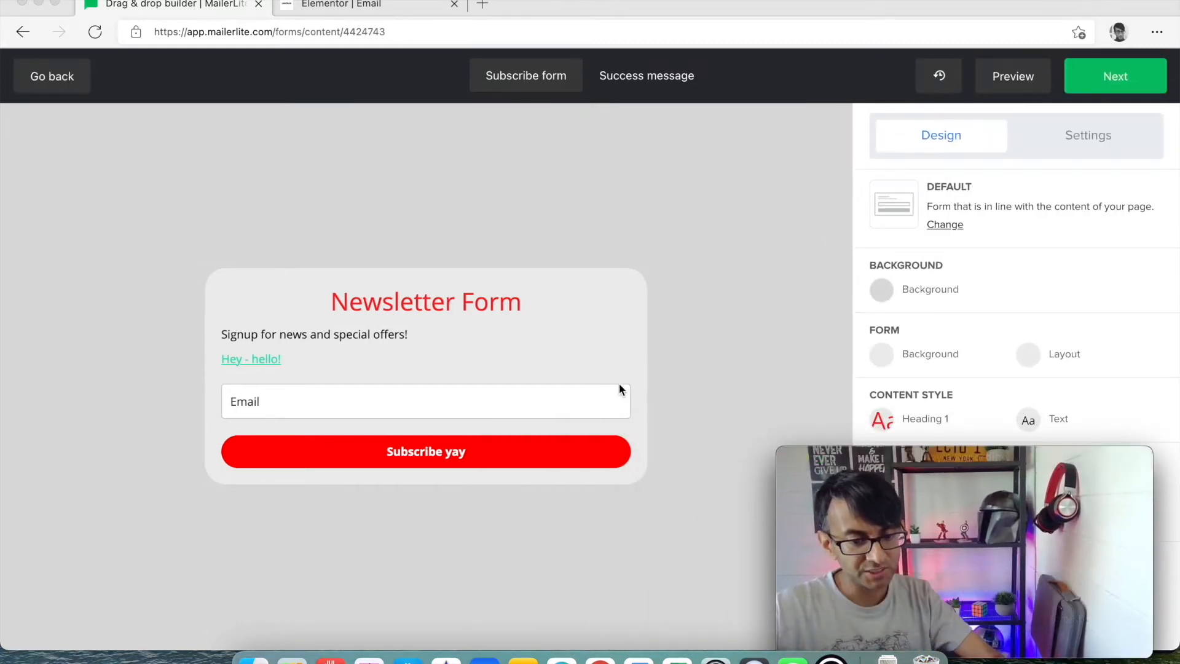
{"action": "left_click", "coordinate": [600, 383]}
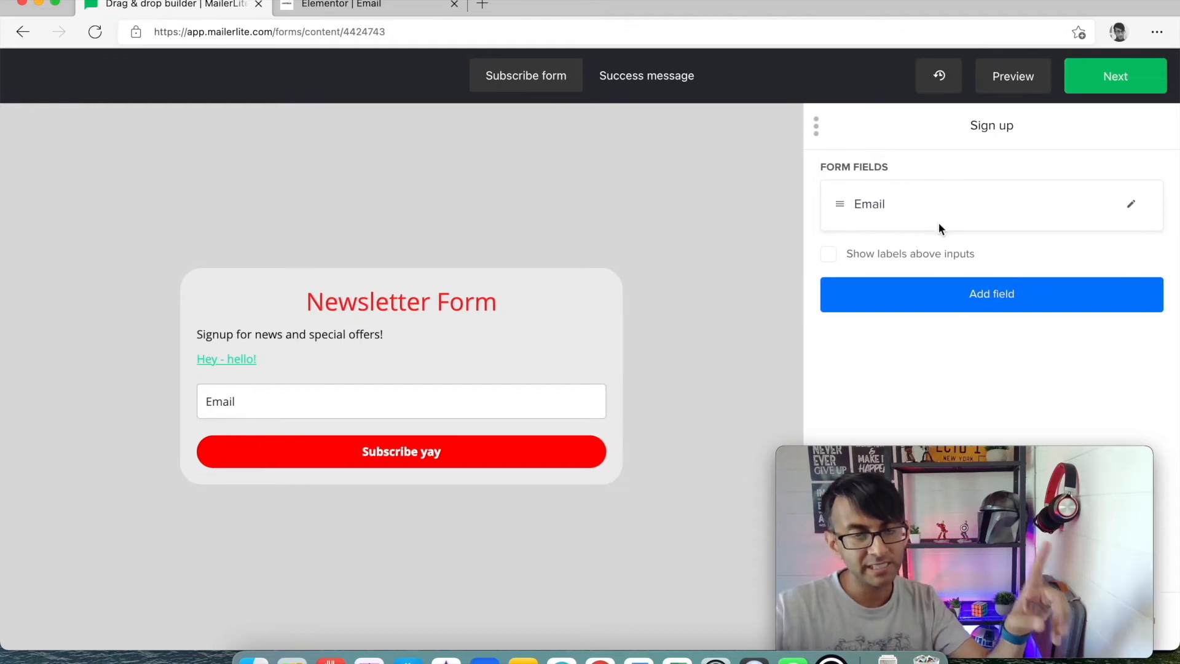
{"action": "left_click", "coordinate": [967, 296]}
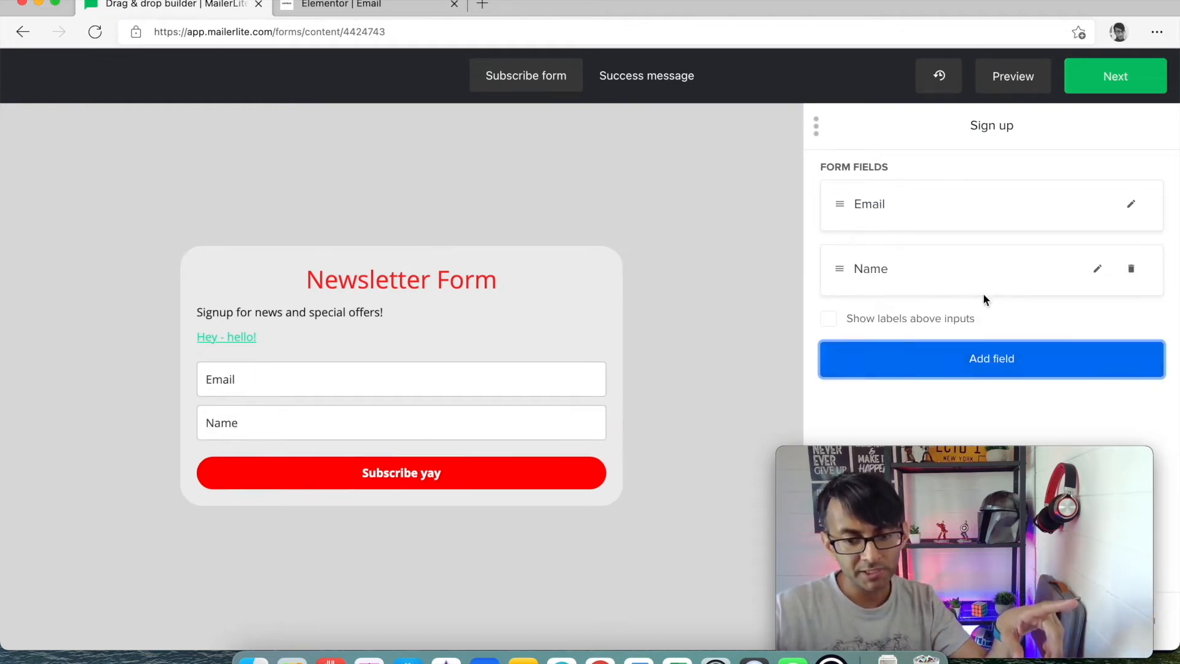
{"action": "left_click", "coordinate": [1098, 274]}
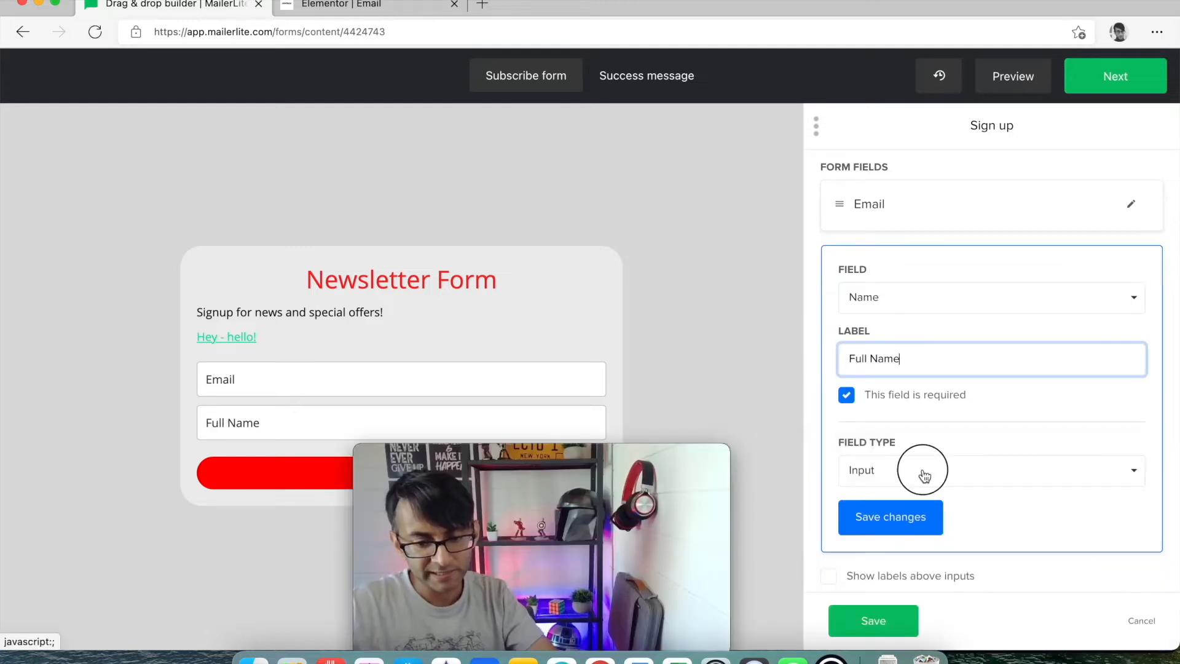
{"action": "left_click", "coordinate": [923, 475]}
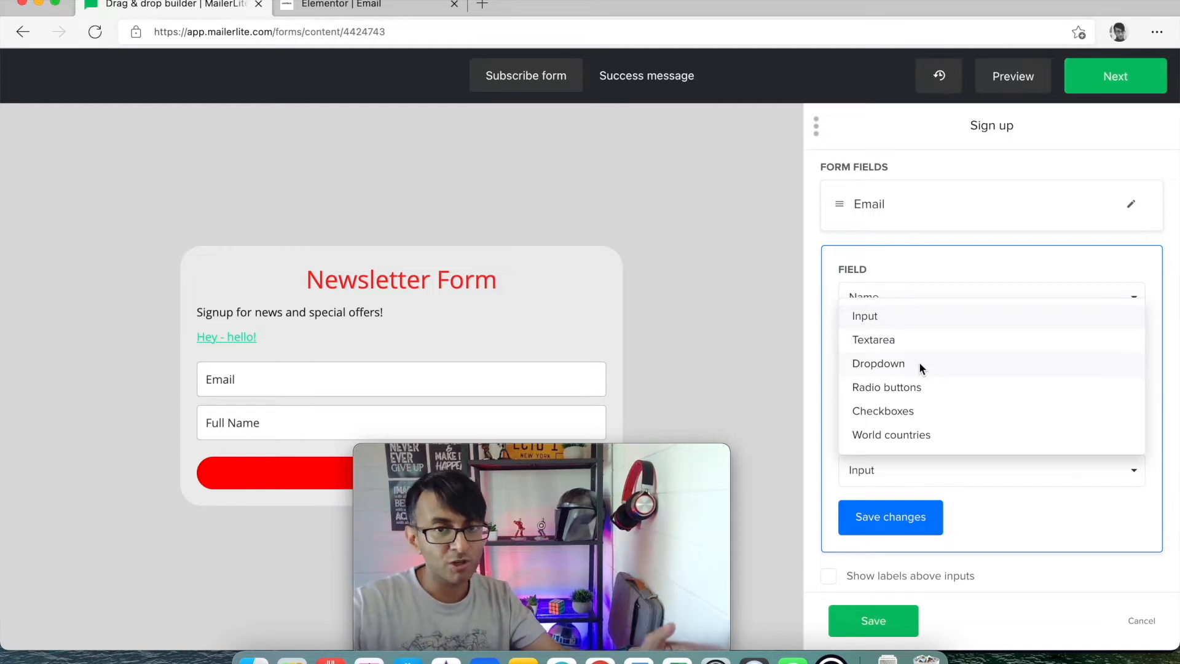
{"action": "left_click", "coordinate": [919, 518]}
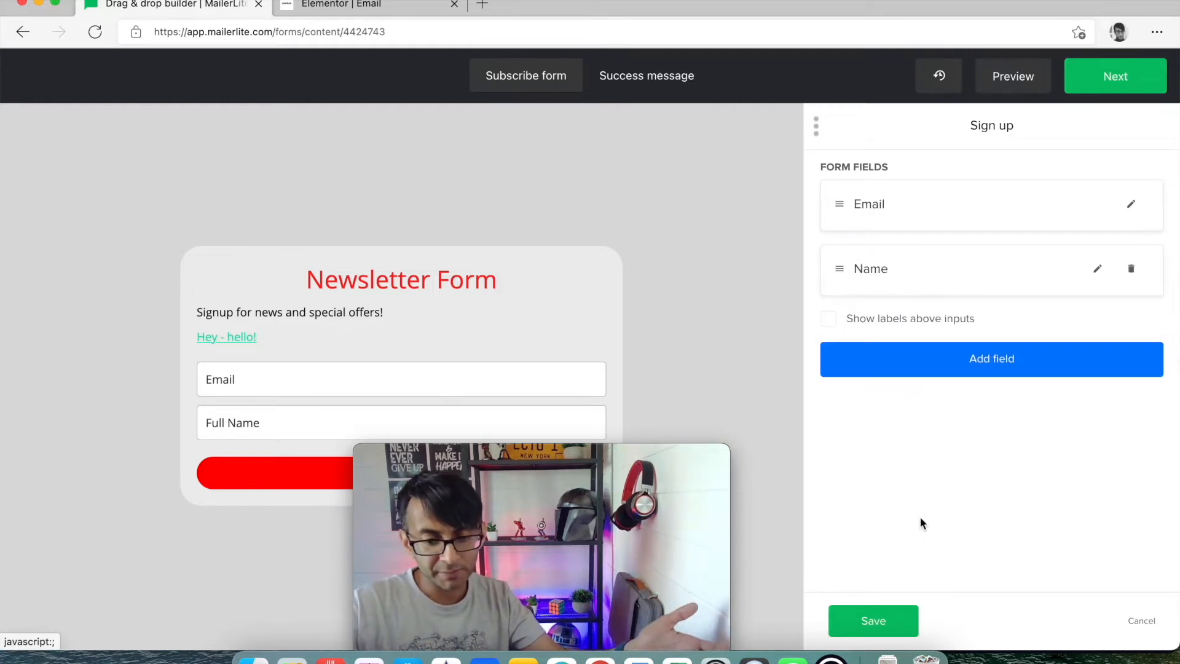
Add a Last name field to the signup form and change its label to "Are you happy".
{"action": "left_click", "coordinate": [925, 358]}
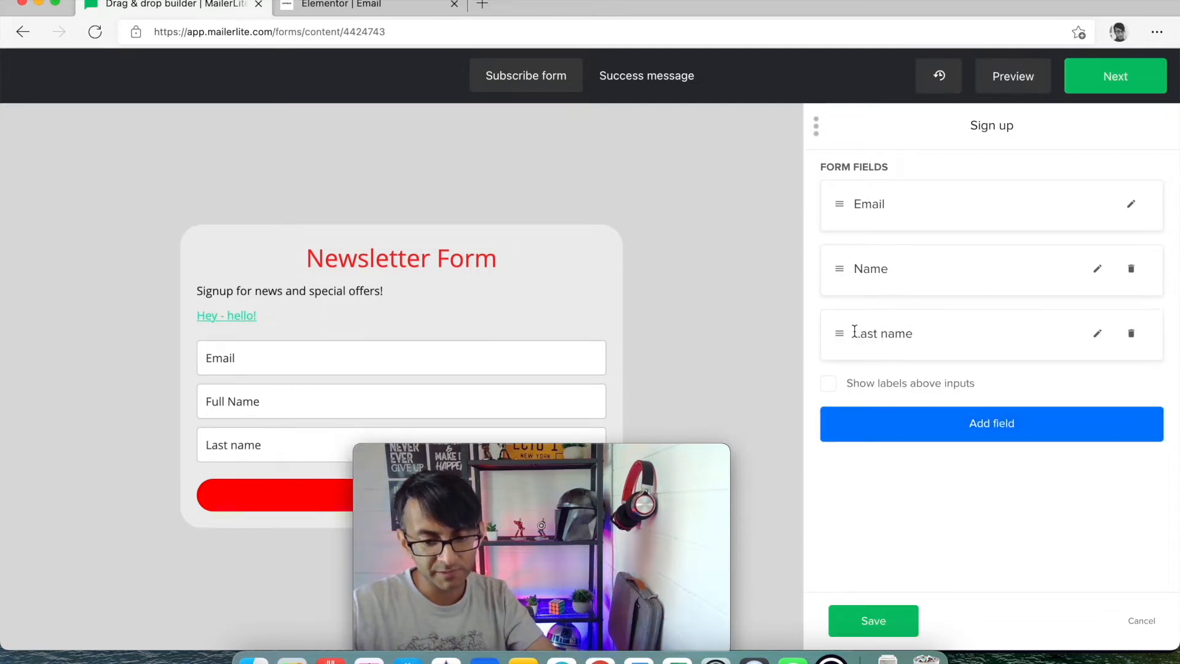
{"action": "left_click", "coordinate": [1089, 335]}
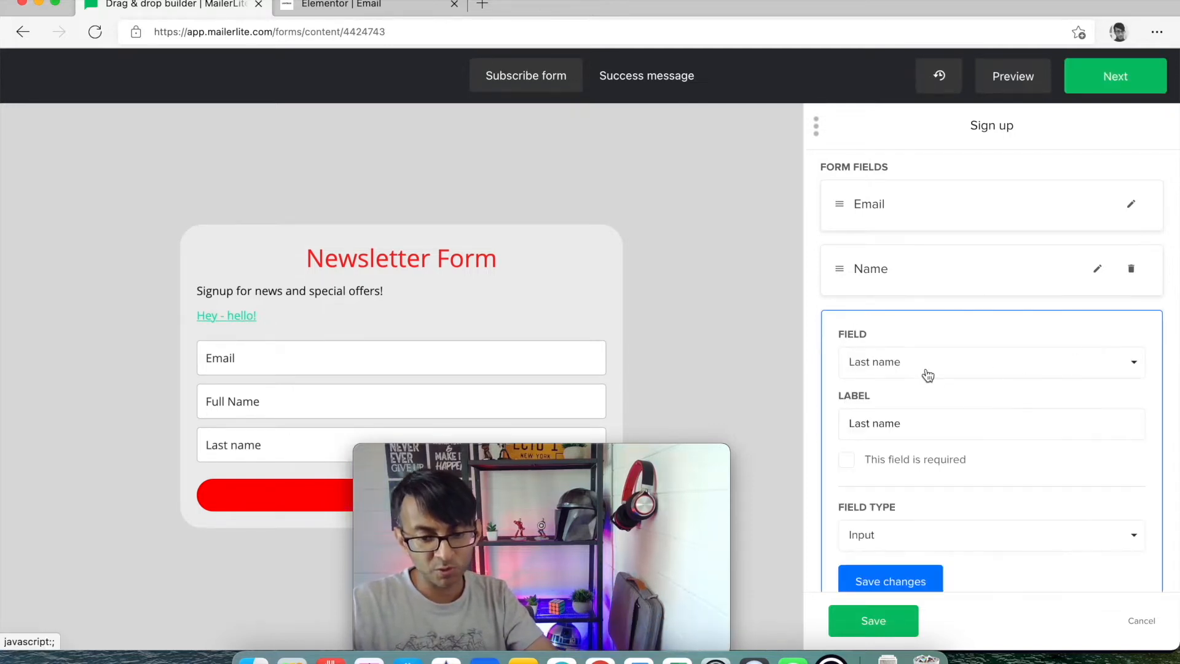
{"action": "left_click", "coordinate": [925, 369]}
{"action": "left_click", "coordinate": [922, 362]}
{"action": "left_click", "coordinate": [931, 376]}
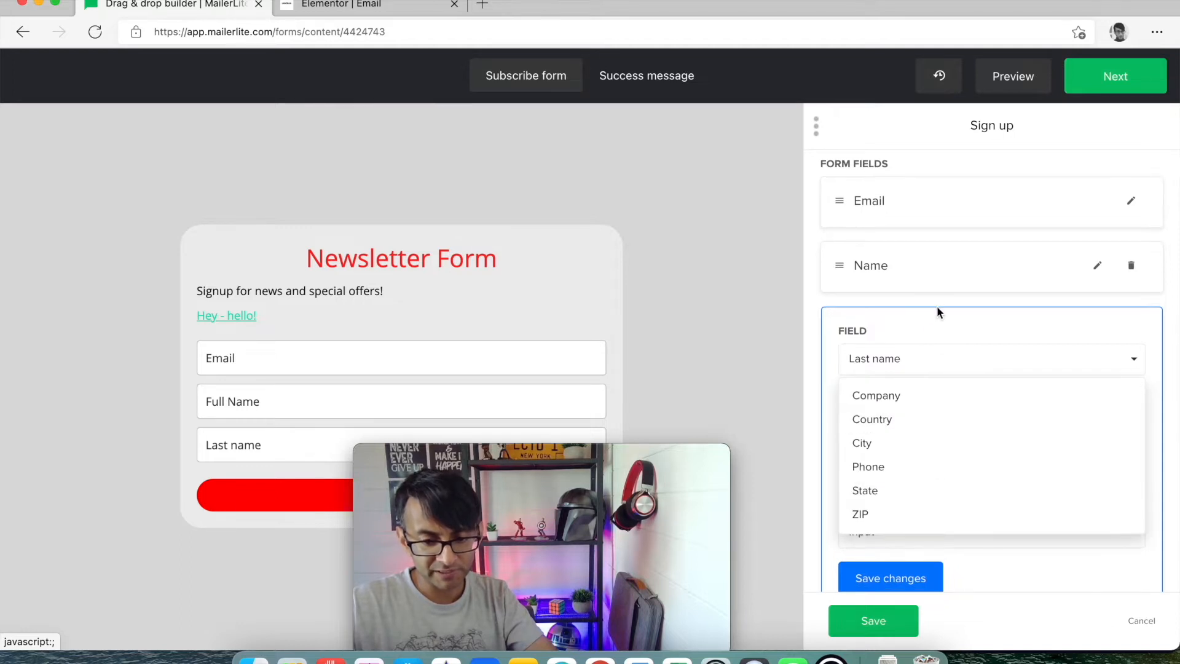
{"action": "left_click", "coordinate": [910, 373]}
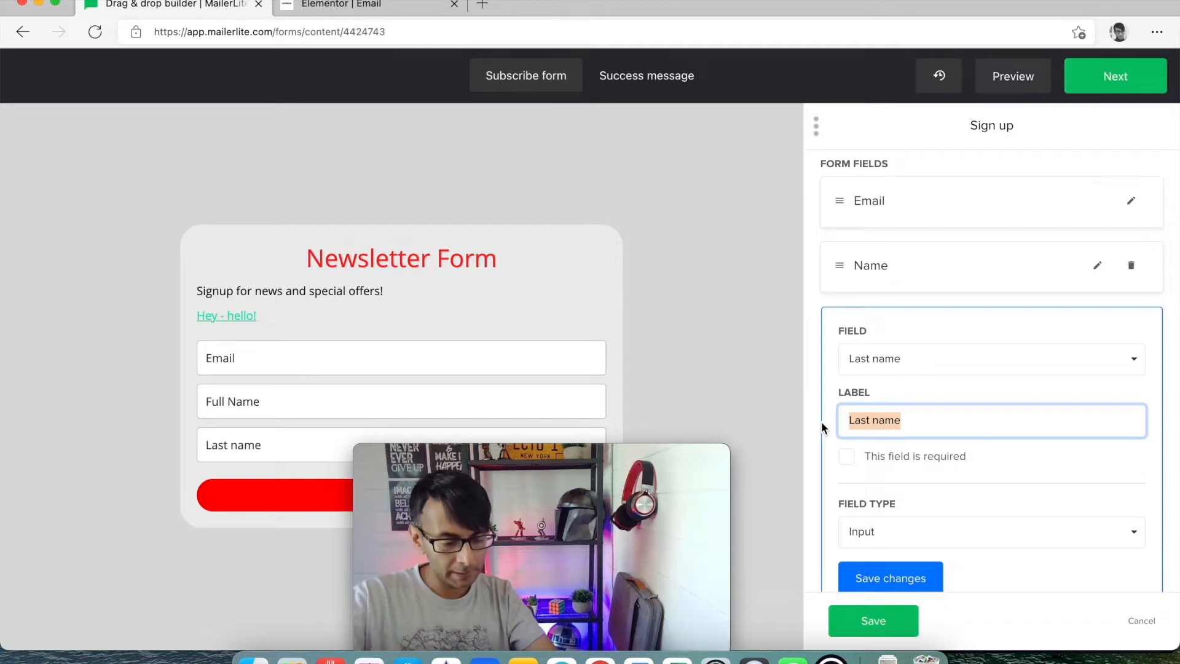
{"action": "type", "text": "Are you happy"}
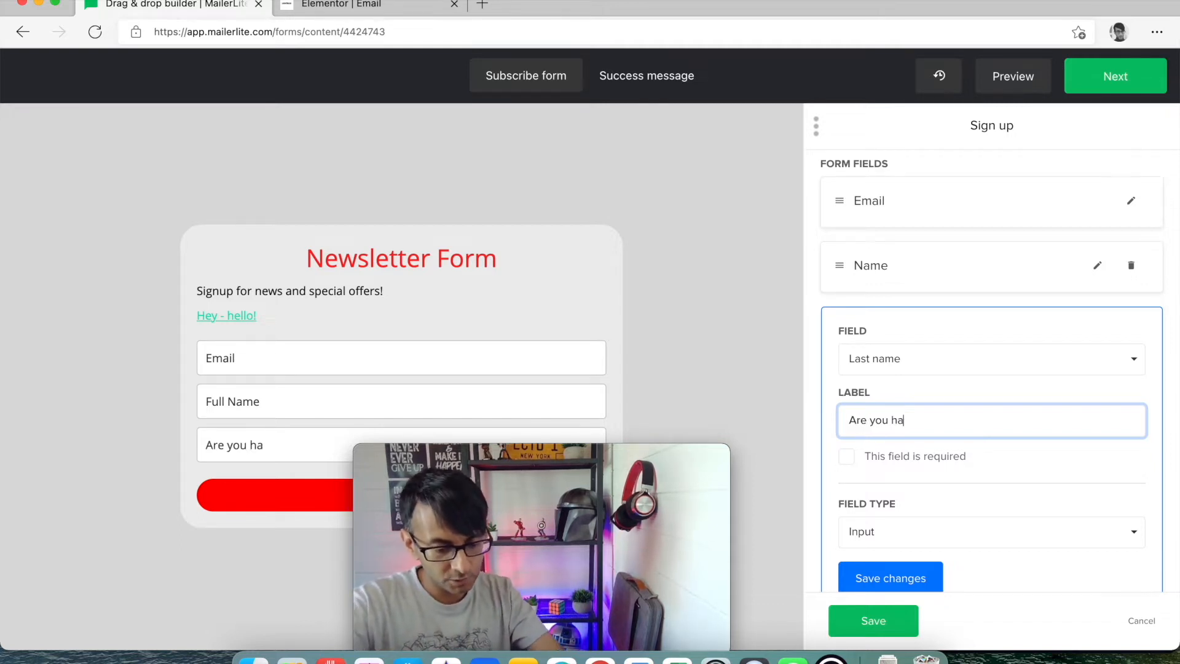
Turn the "Are you happy" field into radio buttons with the options "Yes", "No" and "Who are you?" and save.
{"action": "left_click", "coordinate": [911, 530]}
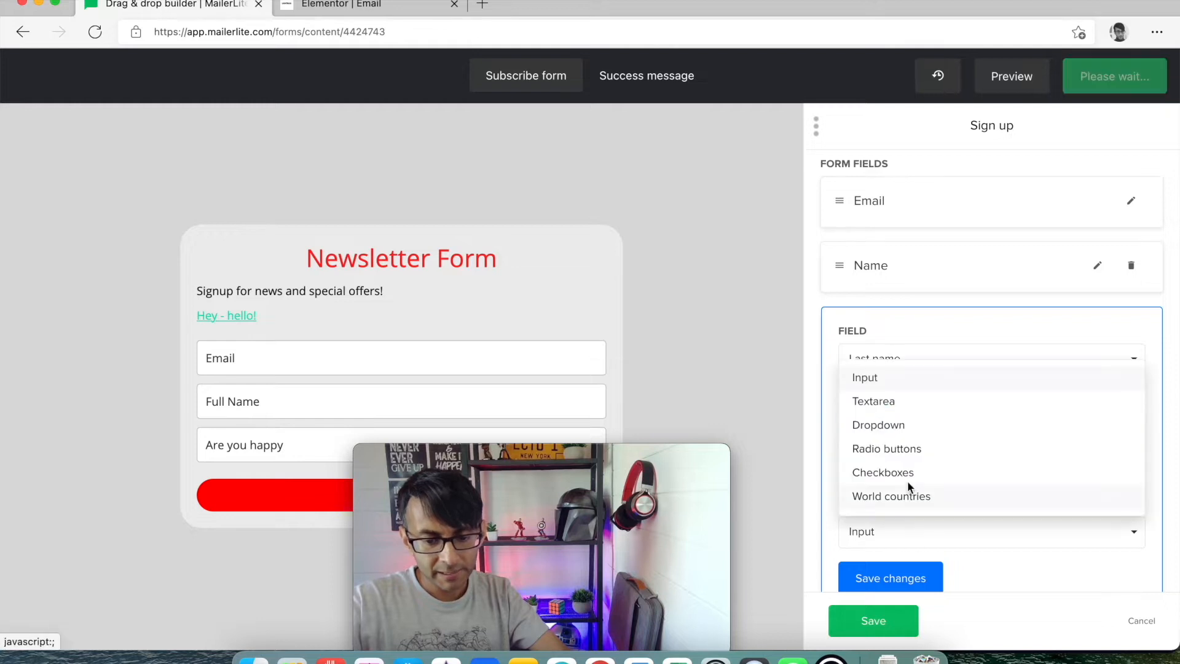
{"action": "left_click", "coordinate": [918, 448]}
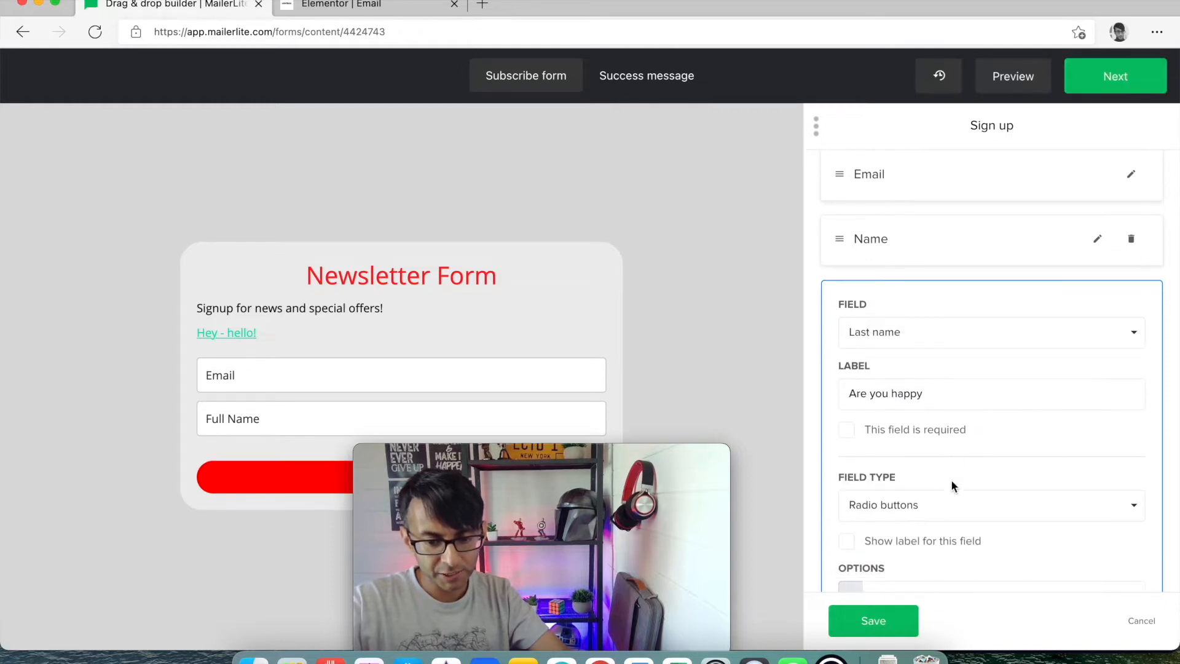
{"action": "scroll", "coordinate": [931, 530], "scroll_direction": "down", "scroll_amount": 2}
{"action": "left_click", "coordinate": [935, 490]}
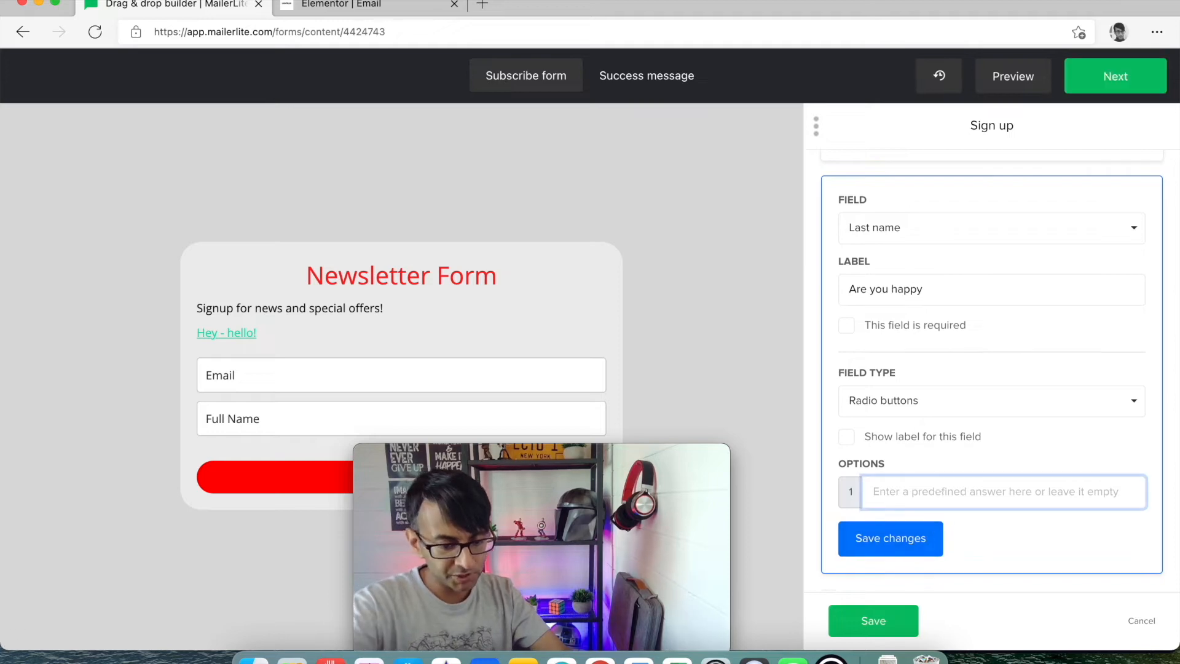
{"action": "type", "text": "Yes"}
{"action": "left_click", "coordinate": [925, 545]}
{"action": "type", "text": "No "}
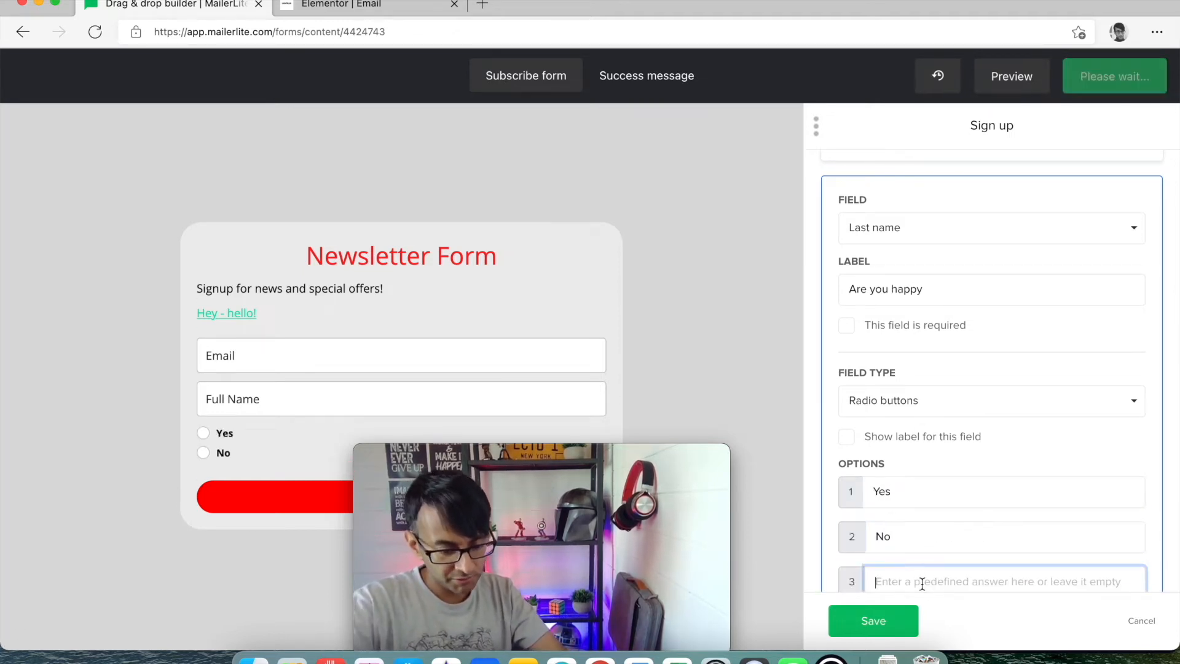
{"action": "type", "text": "Who are you?"}
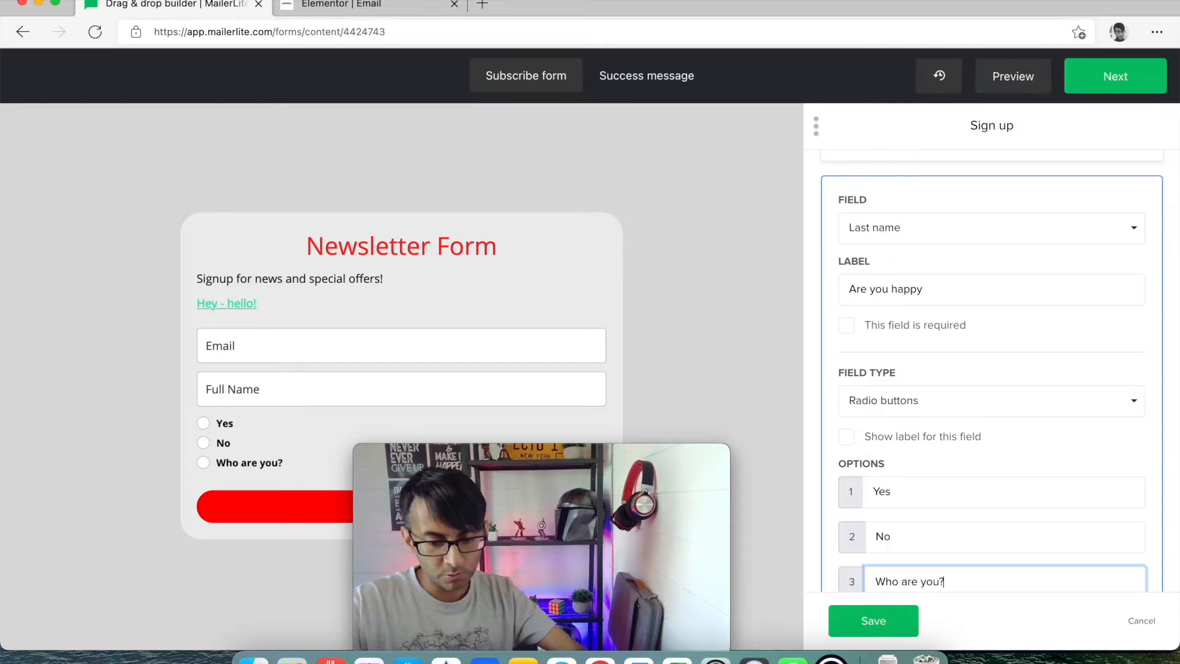
{"action": "left_click", "coordinate": [885, 620]}
{"action": "left_click_drag", "start_coordinate": [651, 459], "coordinate": [1086, 467]}
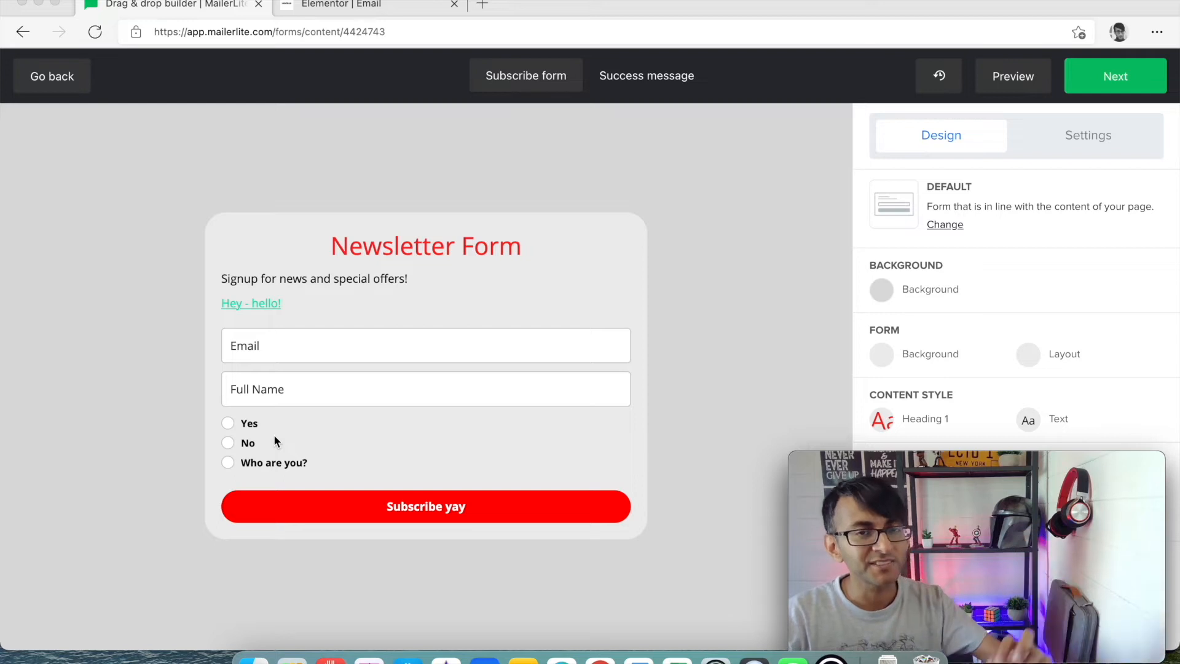
{"action": "mouse_move", "coordinate": [1079, 467]}
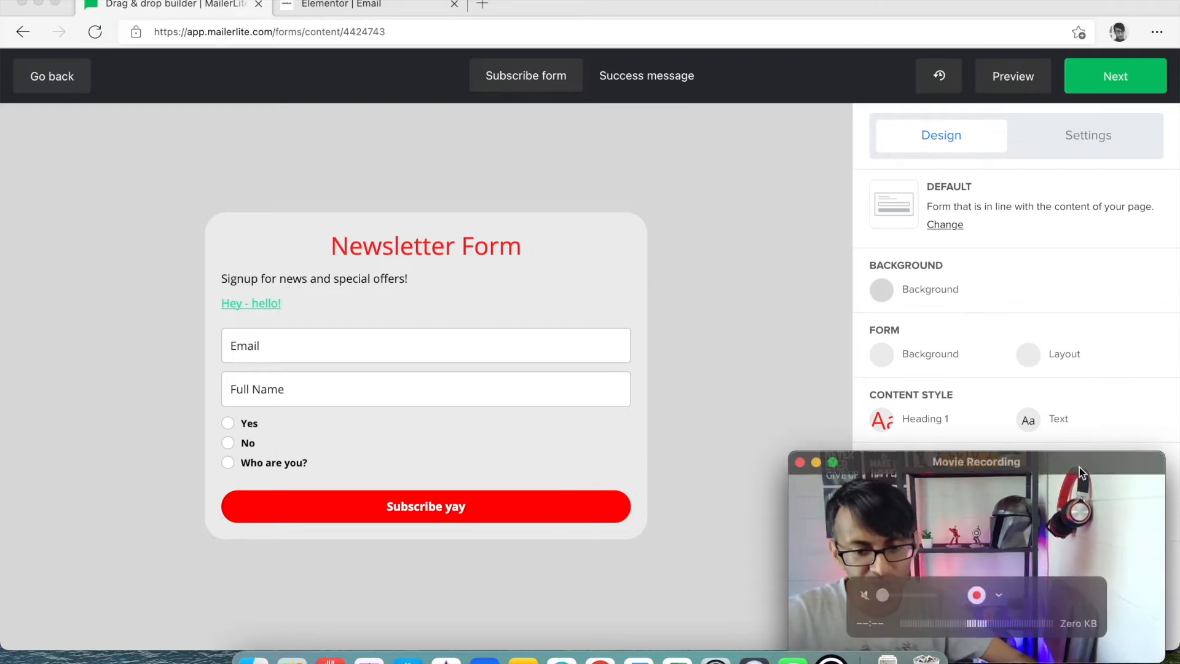
{"action": "left_click_drag", "start_coordinate": [1073, 462], "coordinate": [1047, 419]}
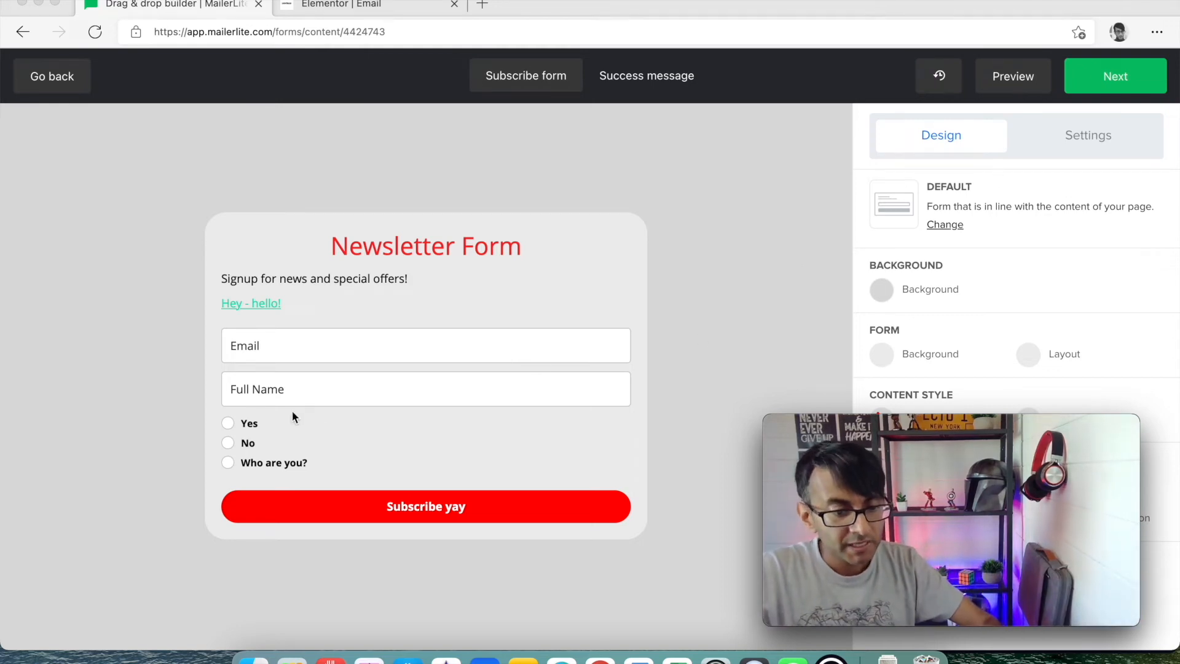
{"action": "mouse_move", "coordinate": [981, 430]}
{"action": "left_click_drag", "start_coordinate": [979, 426], "coordinate": [669, 430]}
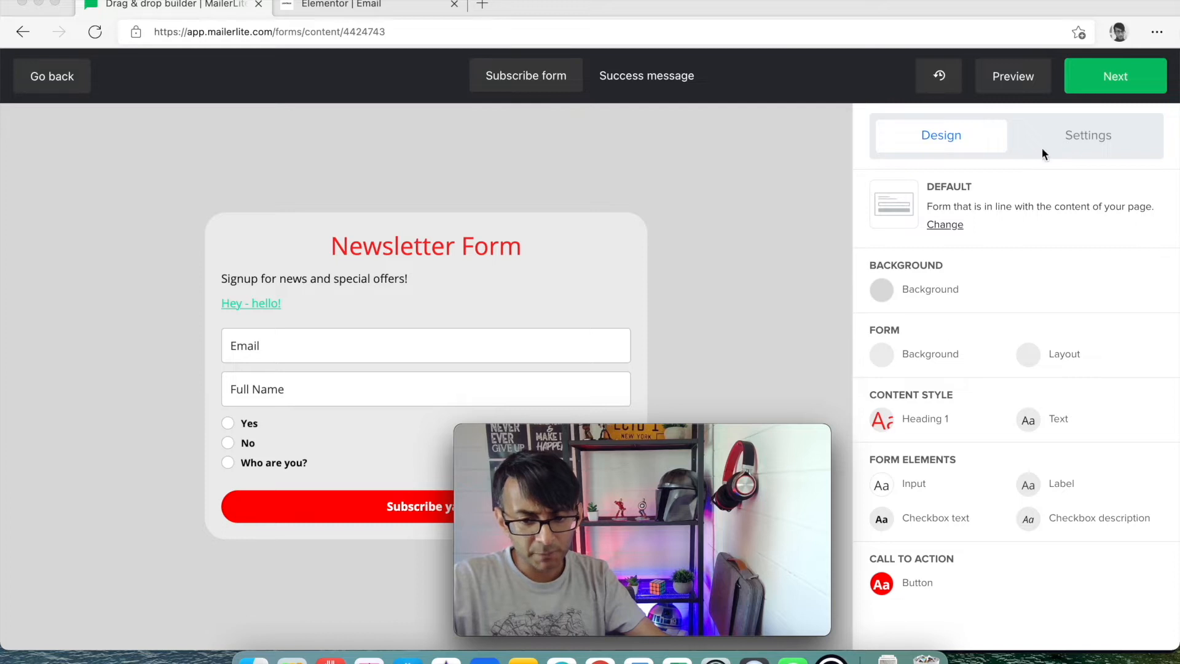
Reopen the signup form's fields and save the changes made to the "Are you happy" radio-button field.
{"action": "left_click", "coordinate": [598, 326]}
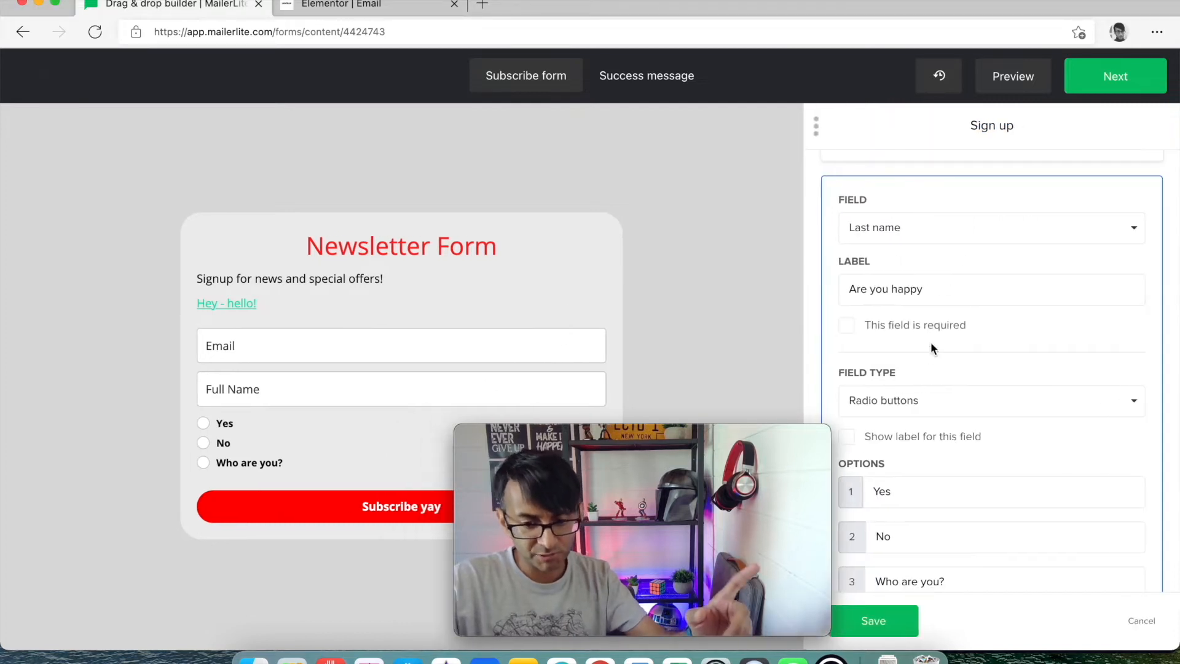
{"action": "scroll", "coordinate": [916, 470], "scroll_direction": "down", "scroll_amount": 4}
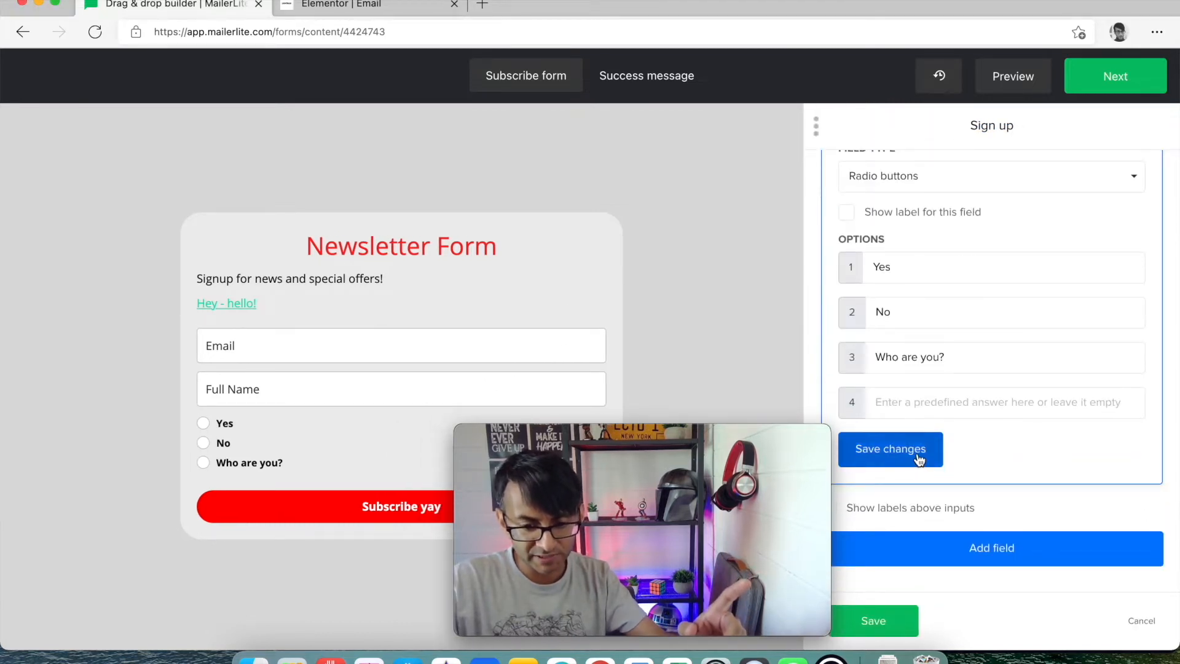
{"action": "left_click", "coordinate": [920, 459]}
Add a Company field to the signup form and set its field type to Textarea.
{"action": "left_click", "coordinate": [994, 431]}
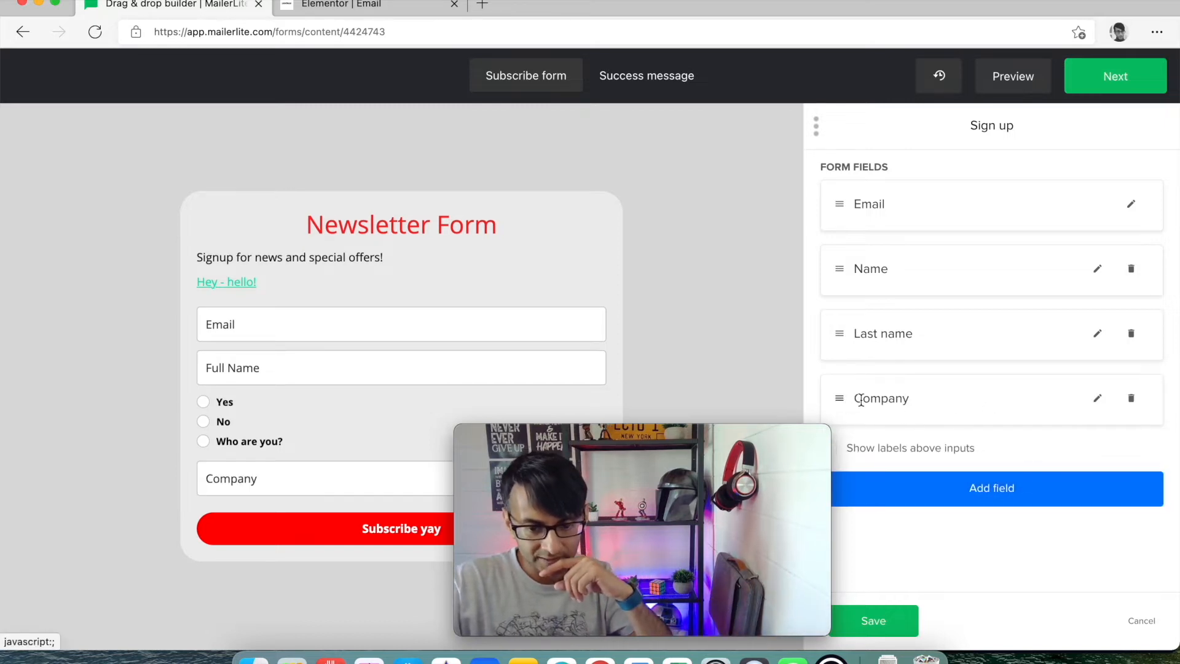
{"action": "left_click", "coordinate": [1094, 402]}
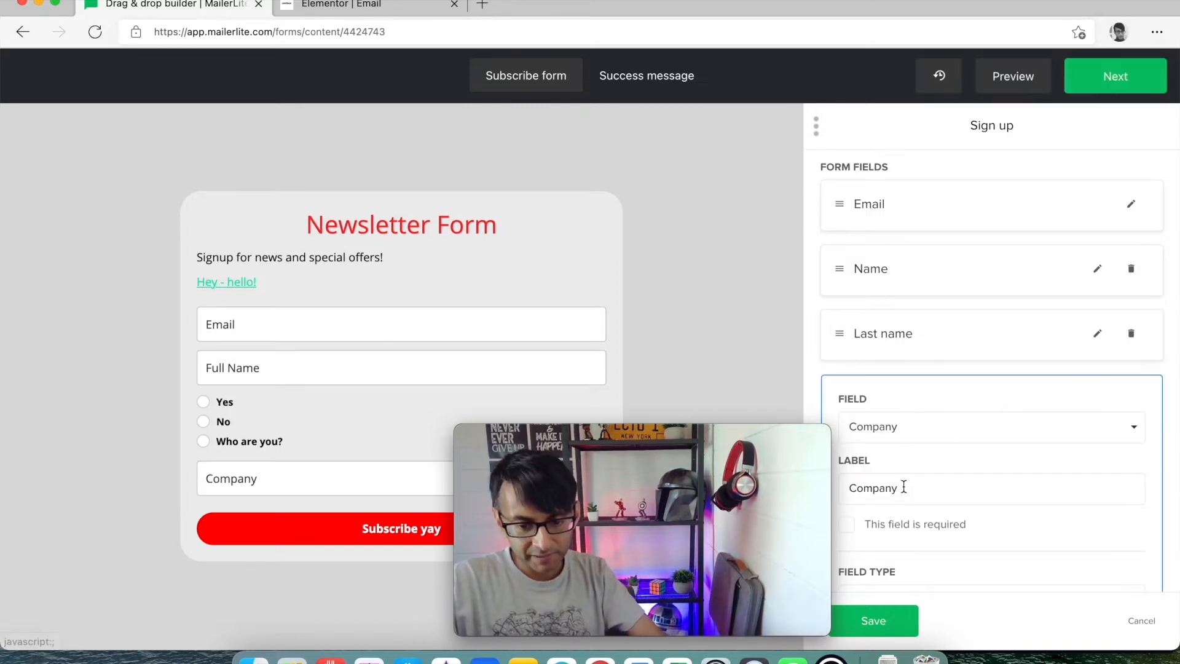
{"action": "scroll", "coordinate": [910, 510], "scroll_direction": "down", "scroll_amount": 4}
{"action": "left_click", "coordinate": [931, 407]}
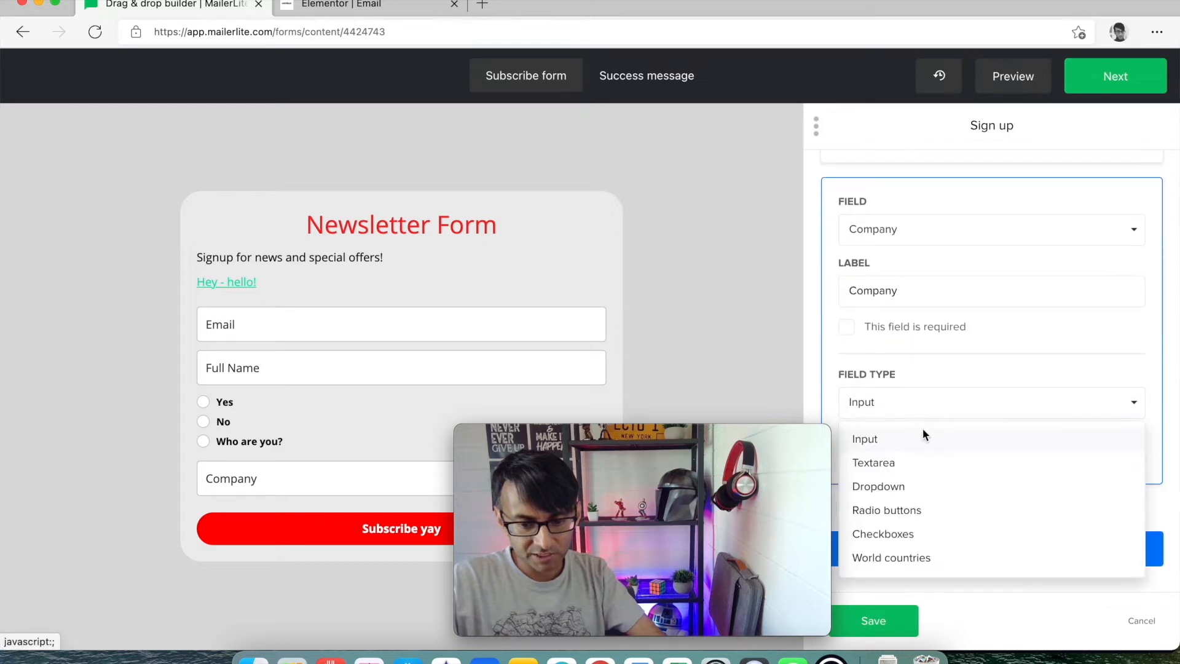
{"action": "left_click", "coordinate": [916, 465]}
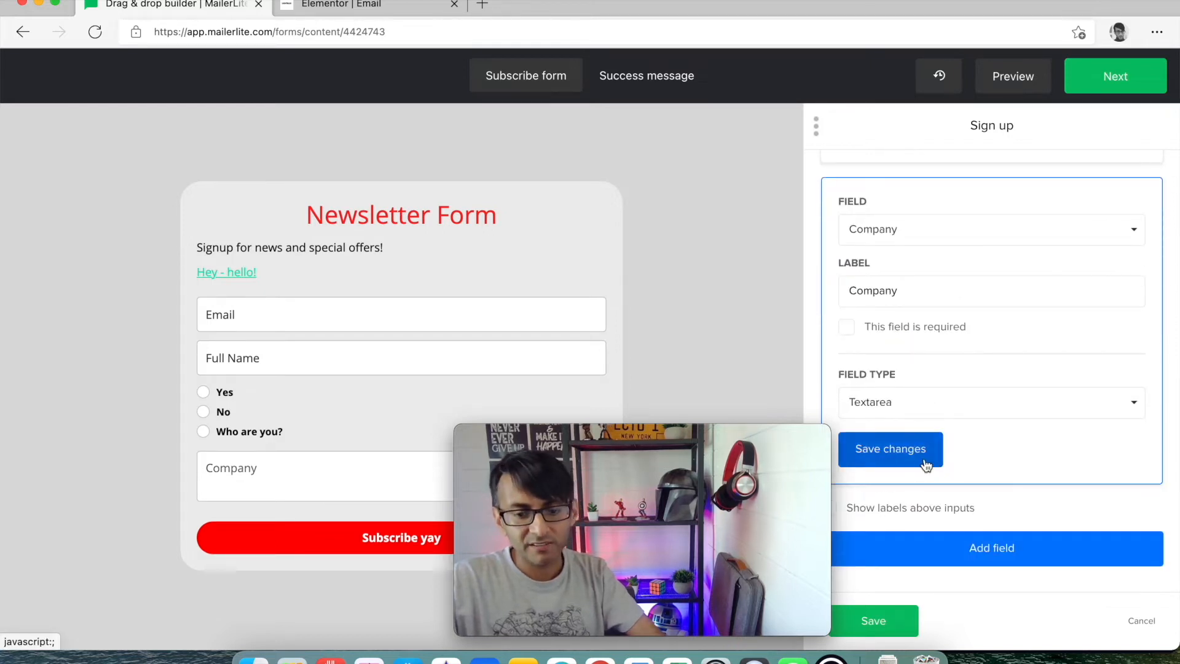
Relabel the Company field as "Comments" and save the signup form's fields.
{"action": "left_click_drag", "start_coordinate": [916, 289], "coordinate": [827, 280]}
{"action": "type", "text": "Comments"}
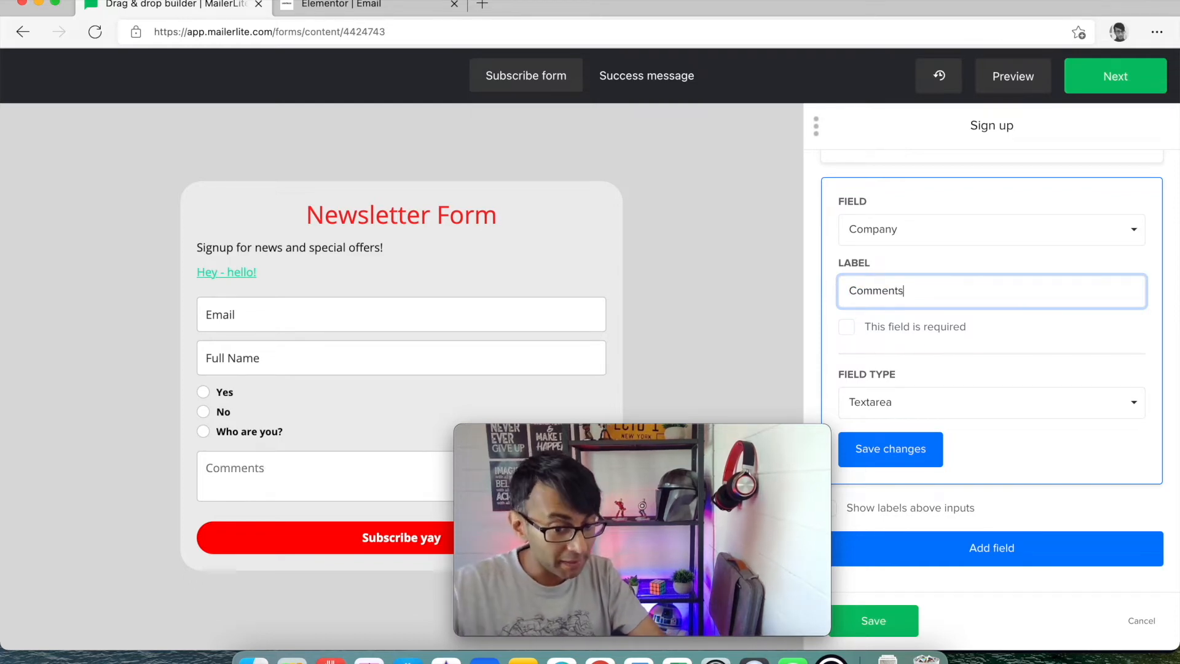
{"action": "left_click", "coordinate": [920, 453]}
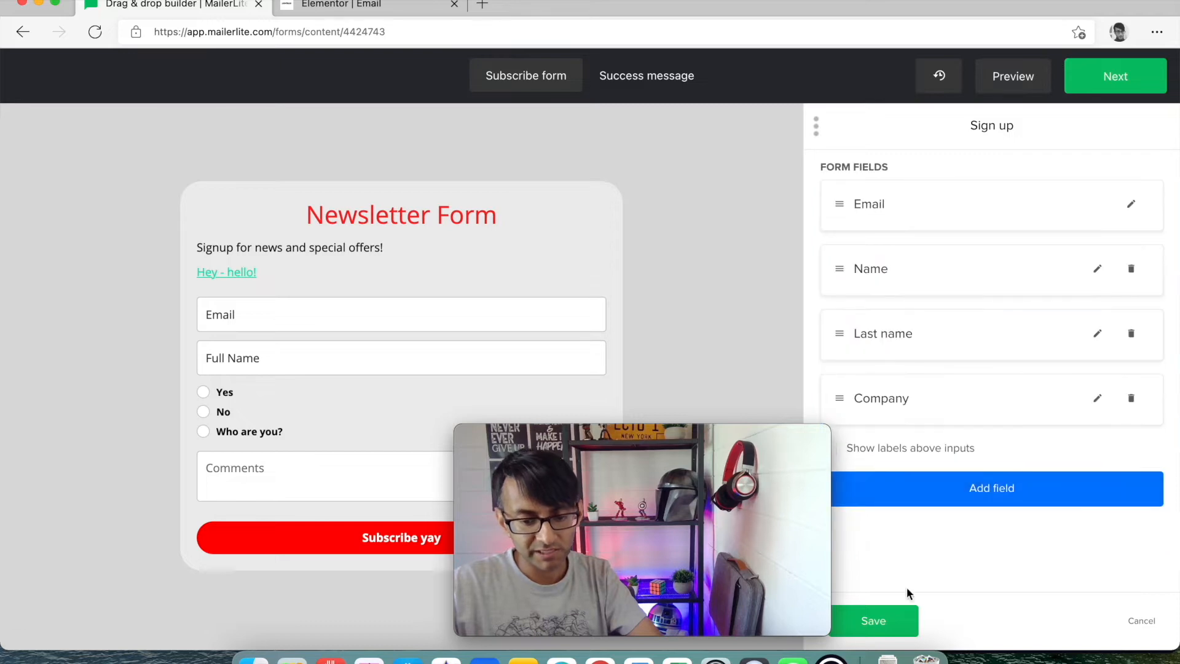
{"action": "left_click", "coordinate": [895, 621]}
{"action": "left_click_drag", "start_coordinate": [766, 509], "coordinate": [1086, 474]}
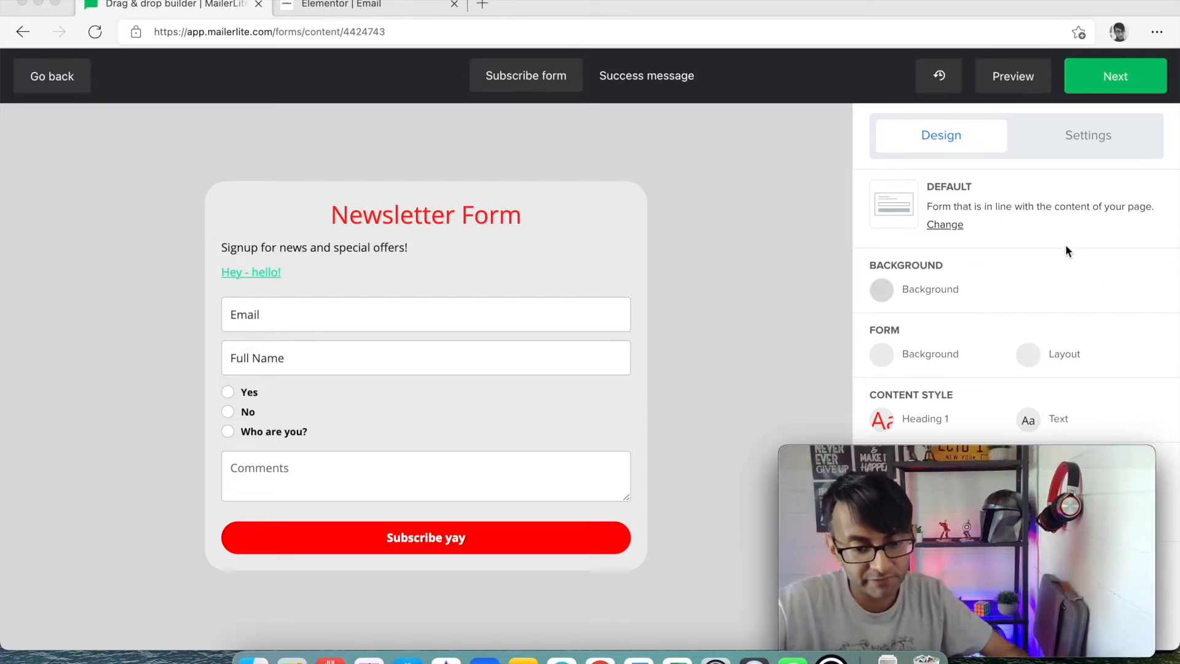
{"action": "left_click", "coordinate": [762, 287]}
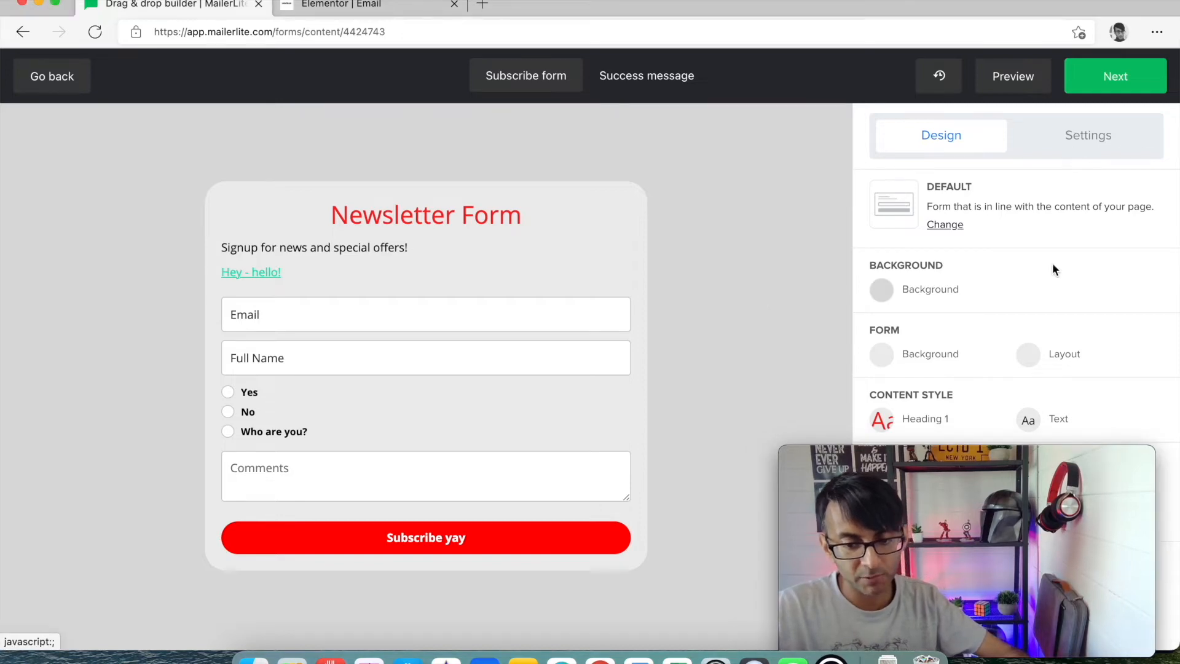
{"action": "mouse_move", "coordinate": [1063, 453]}
{"action": "left_mouse_down"}
{"action": "mouse_move", "coordinate": [714, 417]}
{"action": "mouse_move", "coordinate": [1051, 436]}
{"action": "left_mouse_up"}
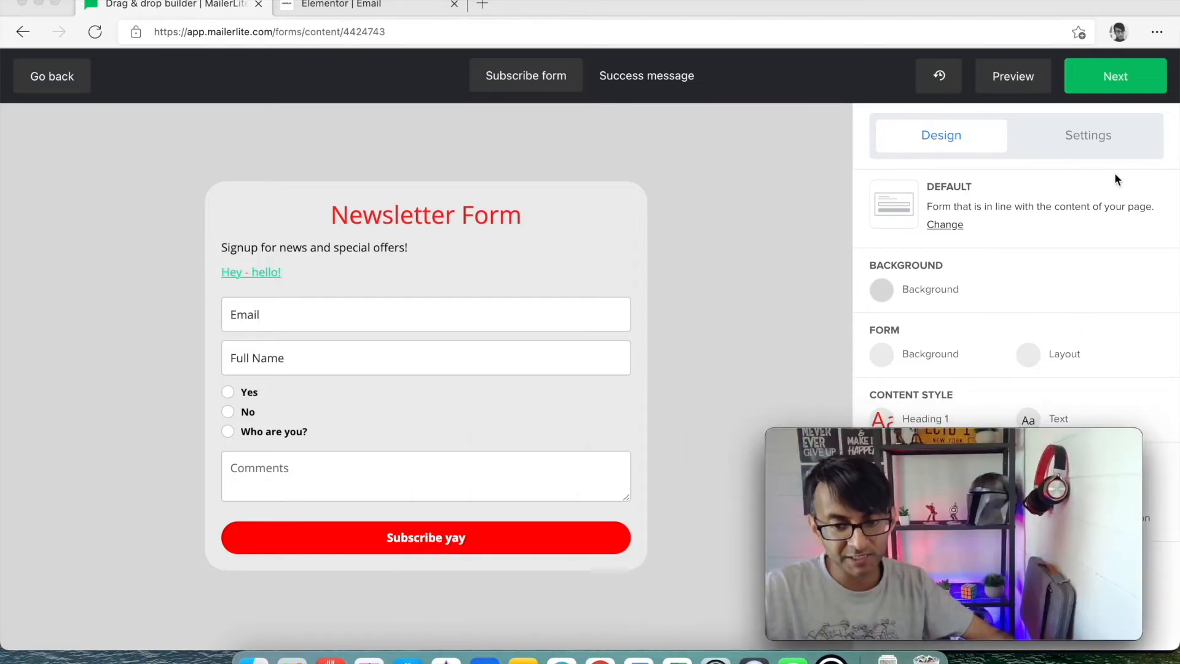
Enable the Privacy policy statement in the form's settings.
{"action": "left_click", "coordinate": [1093, 148]}
{"action": "left_click", "coordinate": [1094, 147]}
{"action": "left_click_drag", "start_coordinate": [1025, 447], "coordinate": [282, 253]}
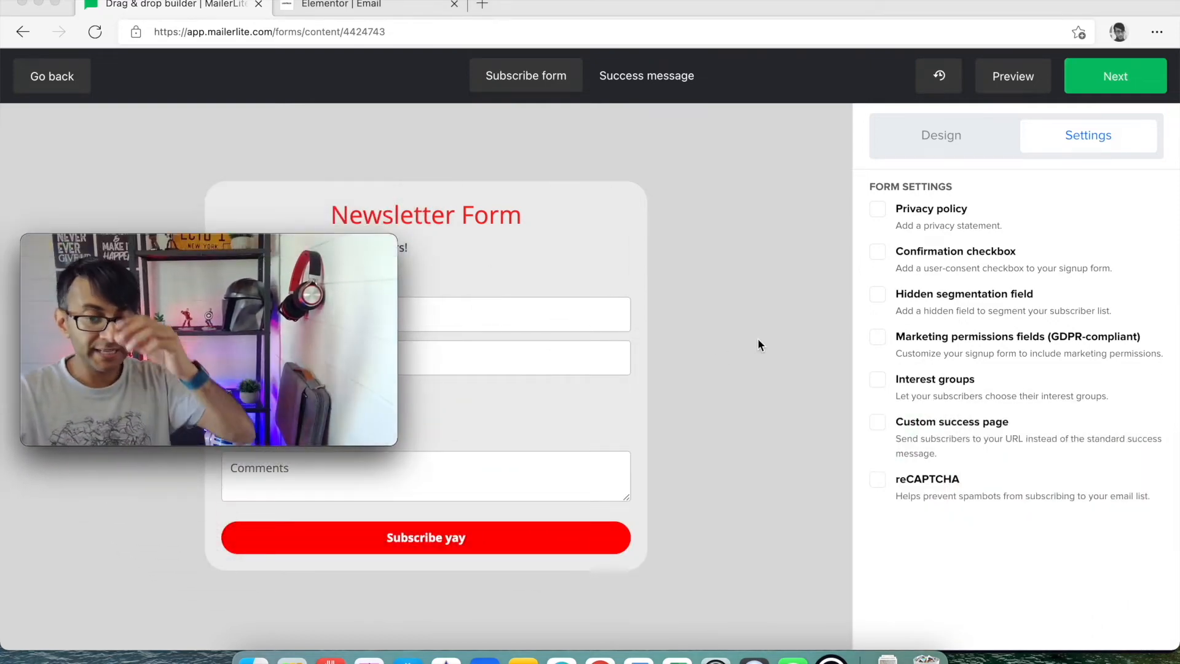
{"action": "mouse_move", "coordinate": [209, 237]}
{"action": "left_click_drag", "start_coordinate": [209, 237], "coordinate": [216, 135]}
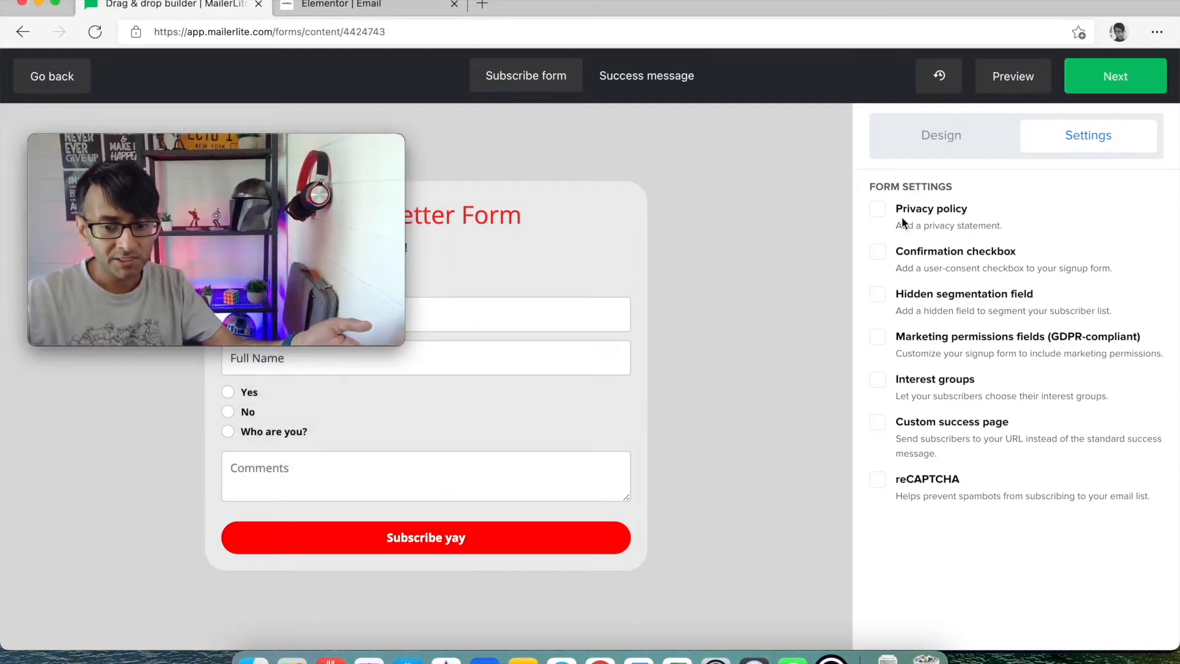
{"action": "left_click", "coordinate": [879, 212]}
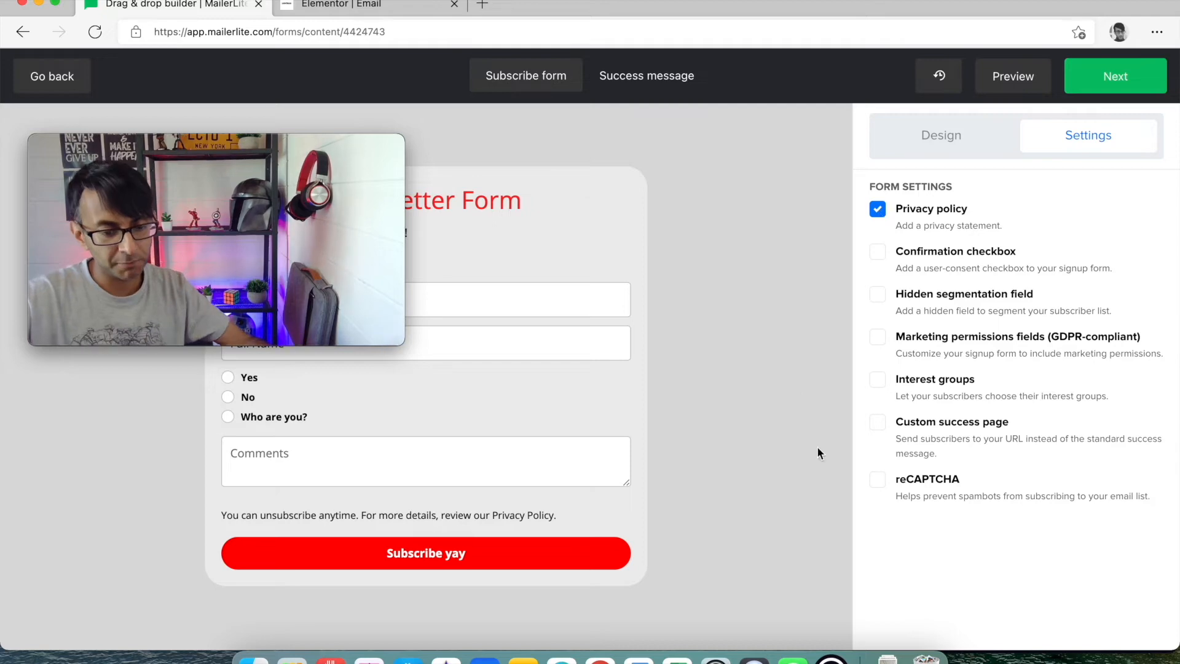
Check the link options for the "Privacy Policy" text in the privacy statement, then save the statement.
{"action": "left_click", "coordinate": [429, 518]}
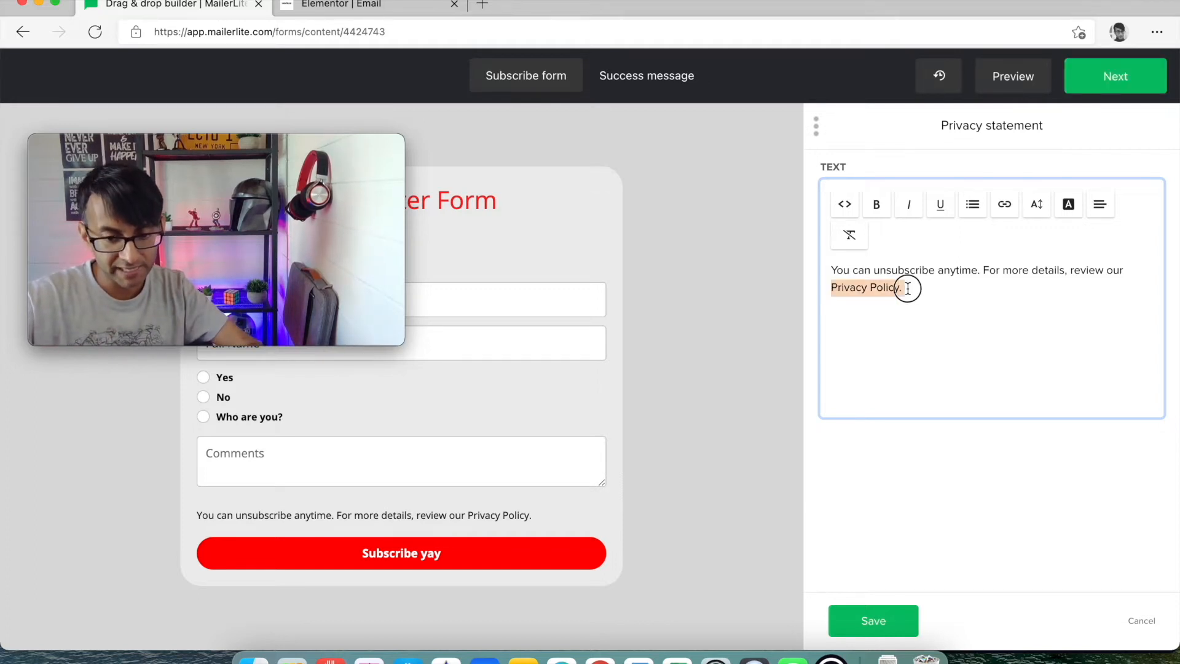
{"action": "left_click", "coordinate": [1006, 205]}
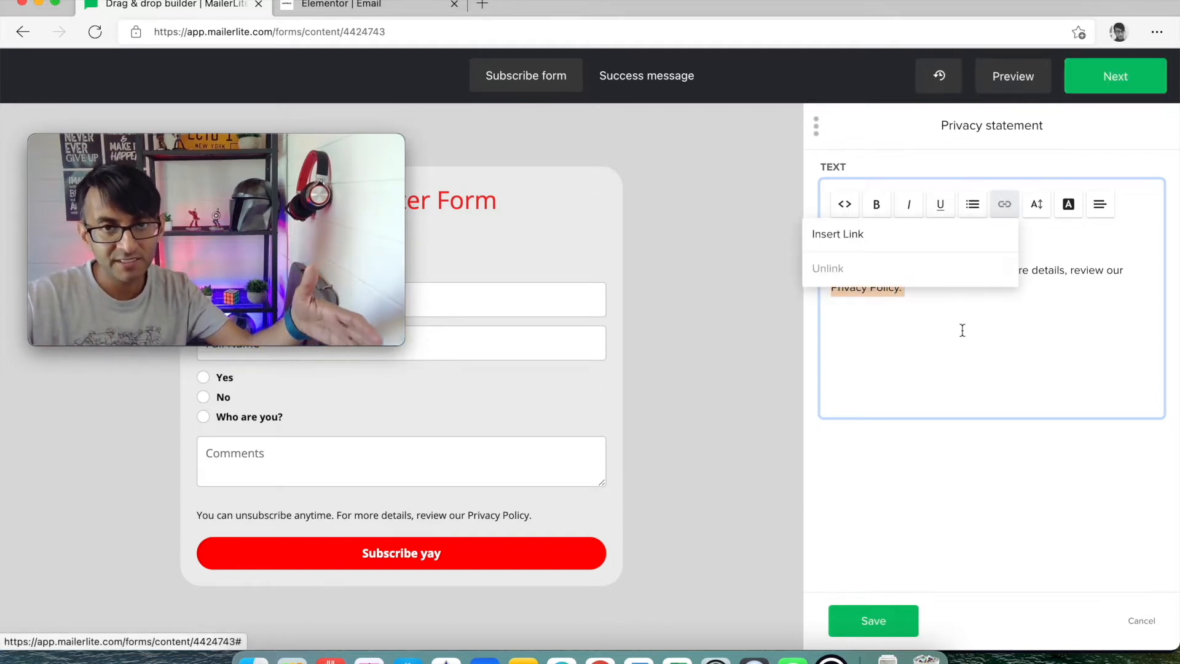
{"action": "left_click", "coordinate": [976, 352]}
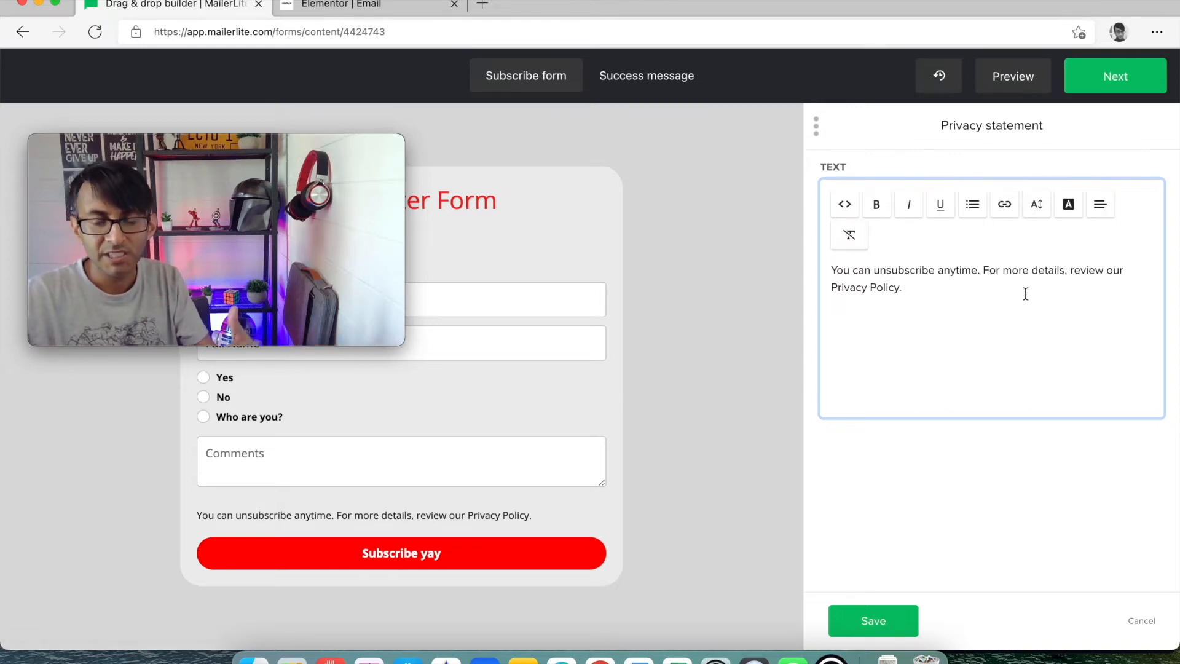
{"action": "left_click", "coordinate": [871, 620]}
Add the Confirmation checkbox to the form and set its opt-in text to 16px.
{"action": "left_click", "coordinate": [878, 251]}
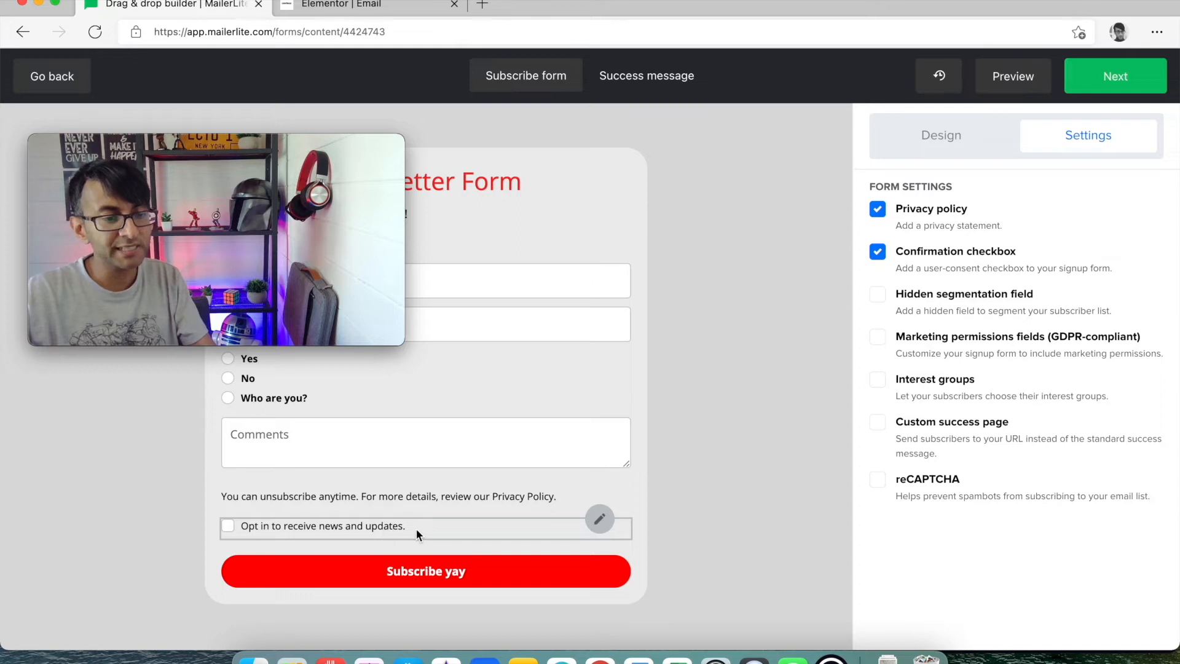
{"action": "left_click", "coordinate": [589, 522]}
{"action": "left_click_drag", "start_coordinate": [1047, 290], "coordinate": [825, 277]}
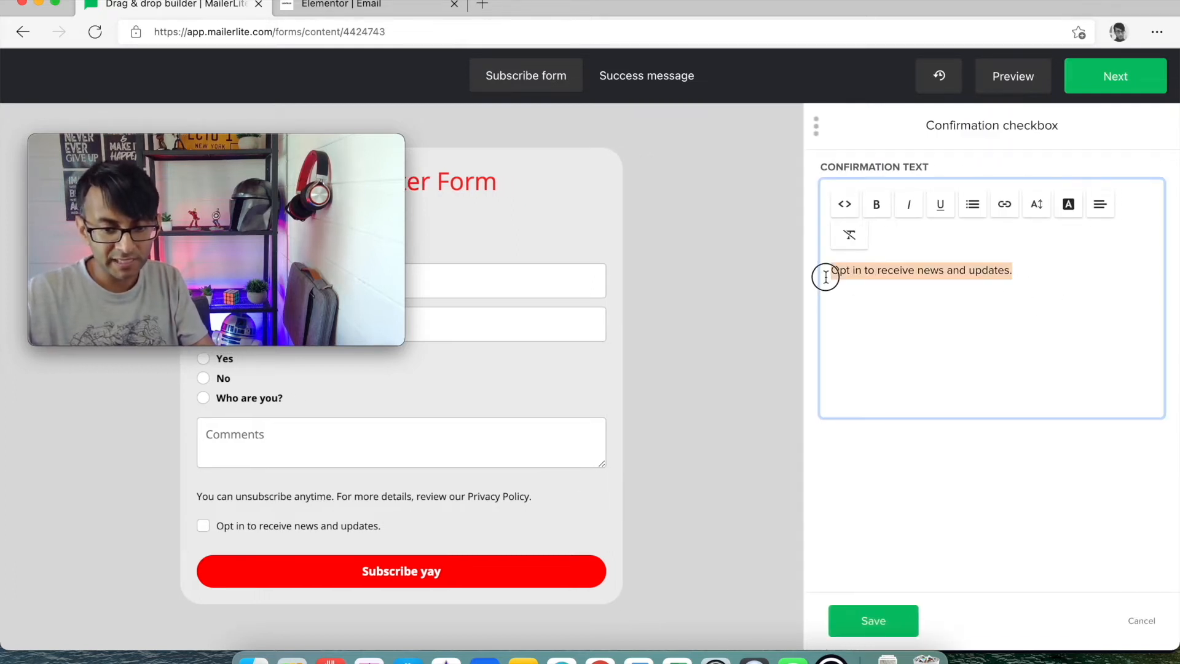
{"action": "left_click", "coordinate": [1036, 204]}
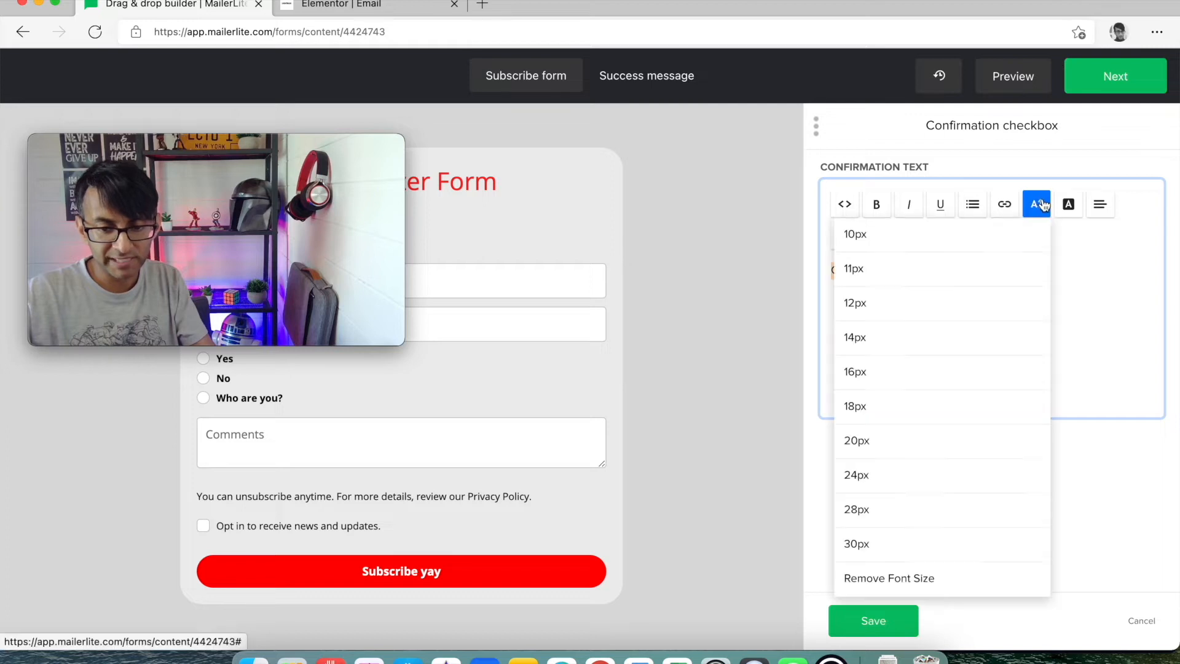
{"action": "left_click", "coordinate": [918, 385]}
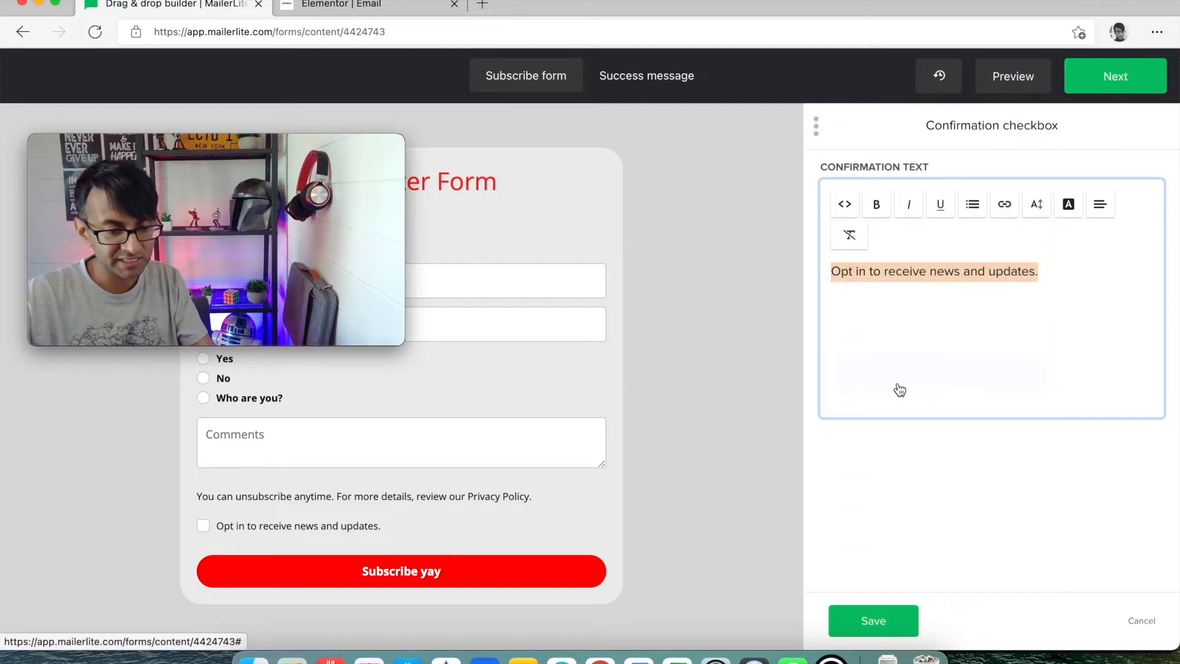
Set the whole privacy statement text to 18px and save it.
{"action": "left_click", "coordinate": [544, 496]}
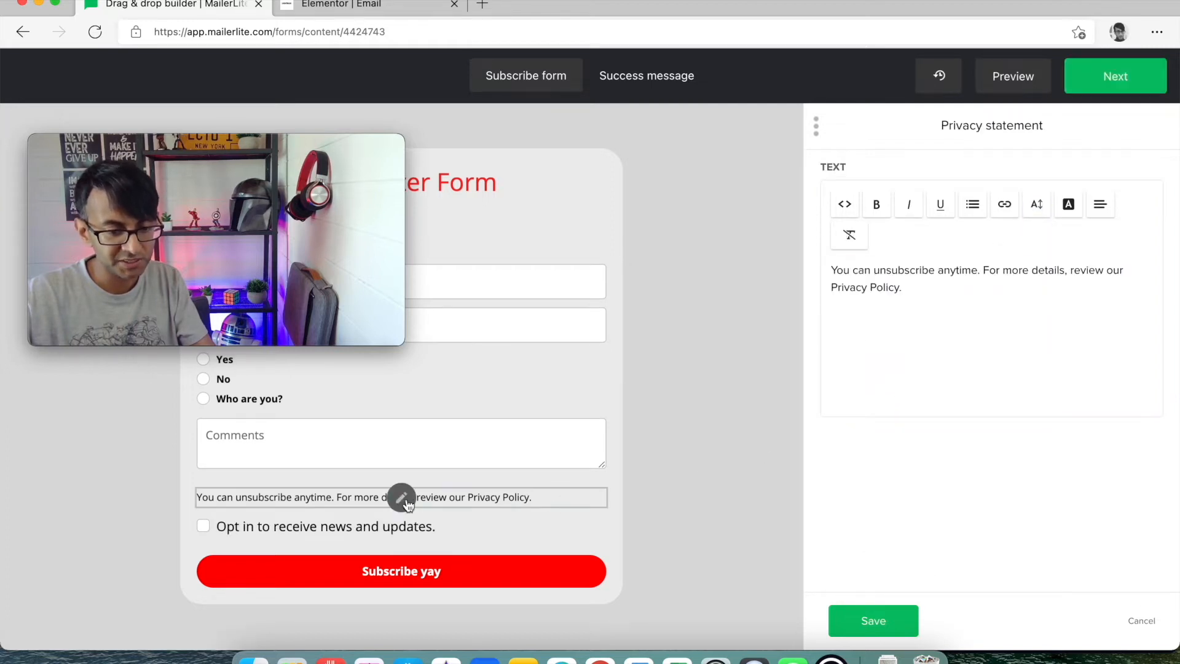
{"action": "left_click", "coordinate": [1036, 204]}
{"action": "left_click", "coordinate": [891, 408]}
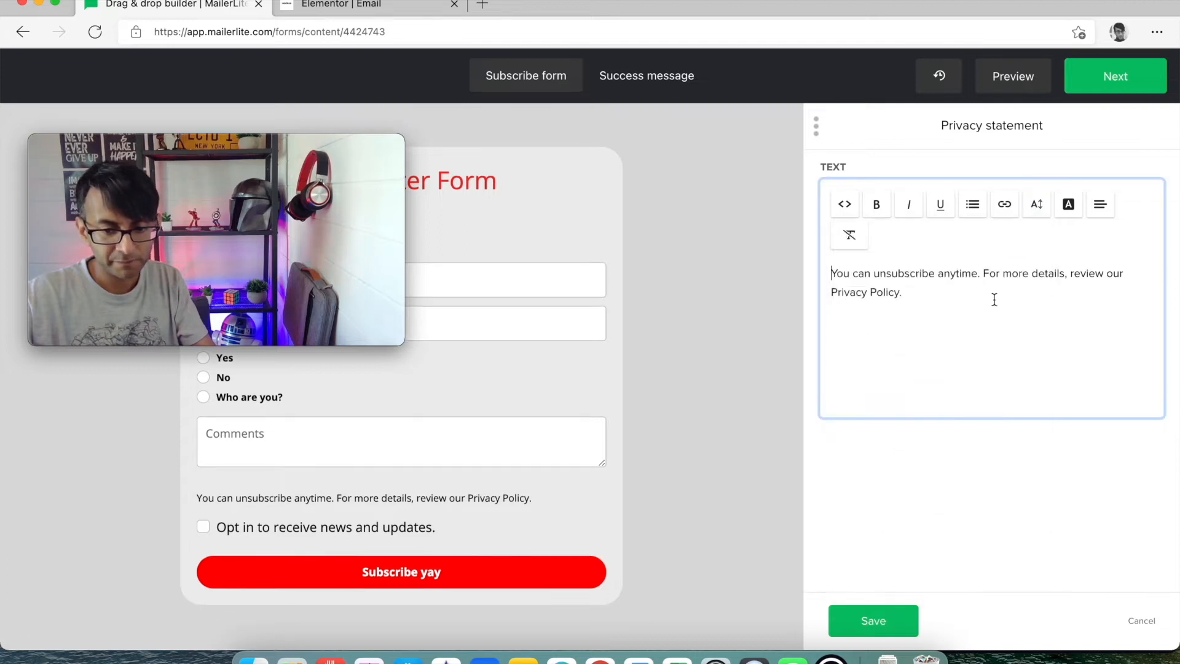
{"action": "left_click_drag", "start_coordinate": [919, 306], "coordinate": [918, 244]}
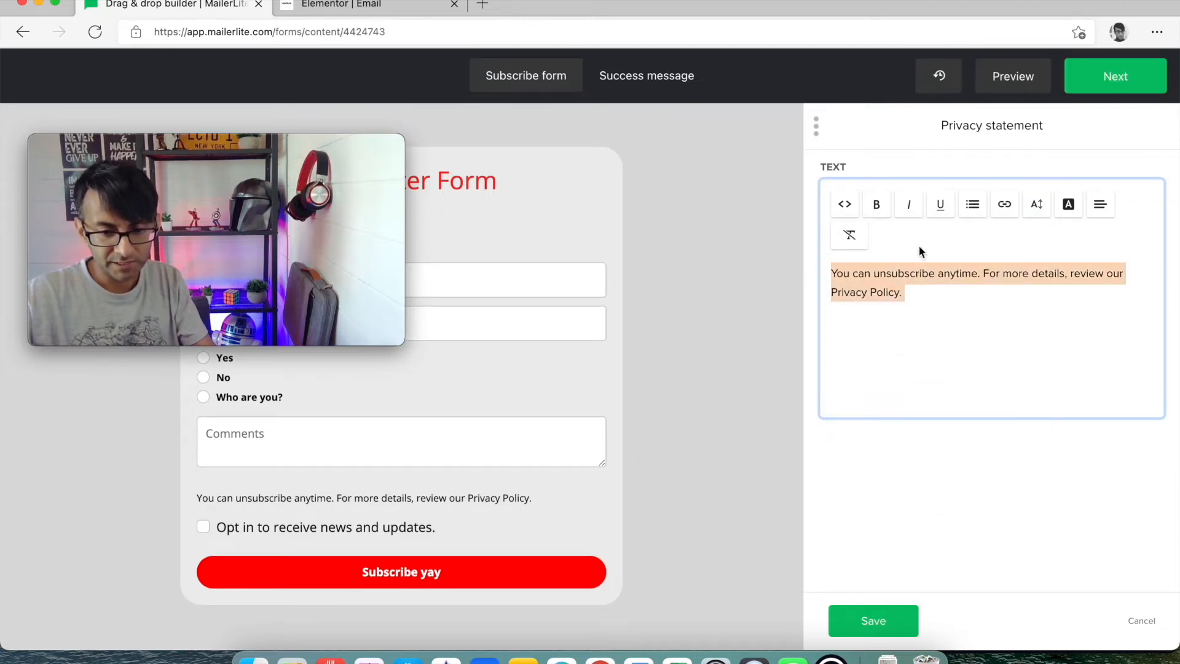
{"action": "left_click", "coordinate": [1036, 204]}
{"action": "left_click", "coordinate": [889, 408]}
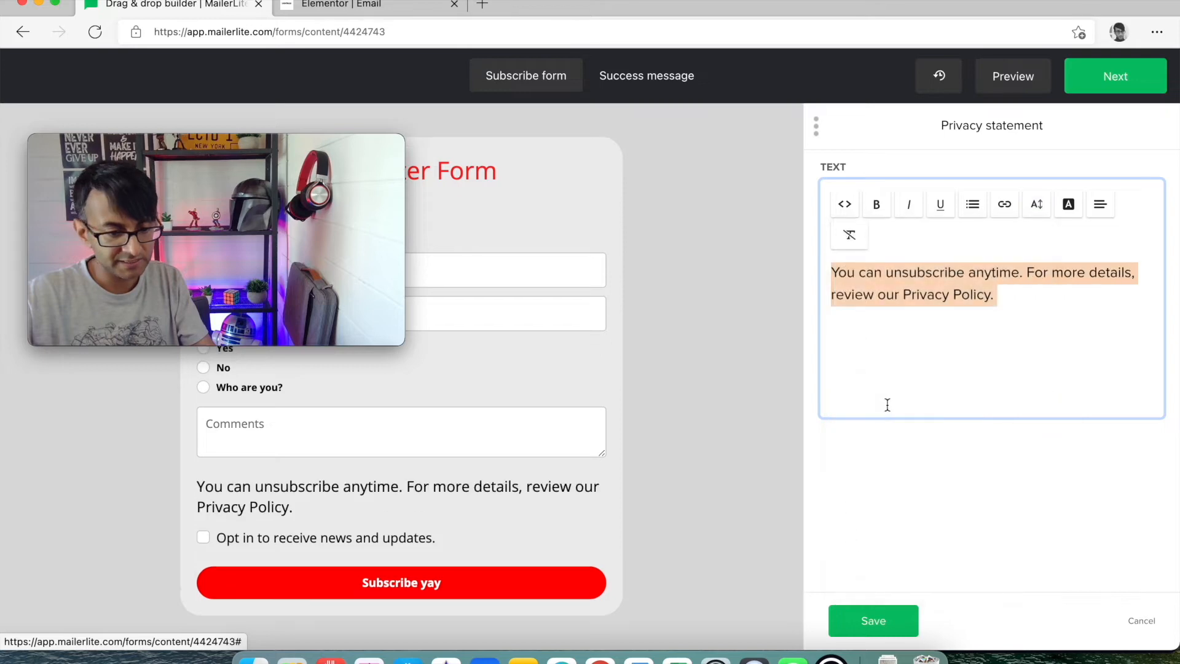
{"action": "left_click", "coordinate": [875, 620]}
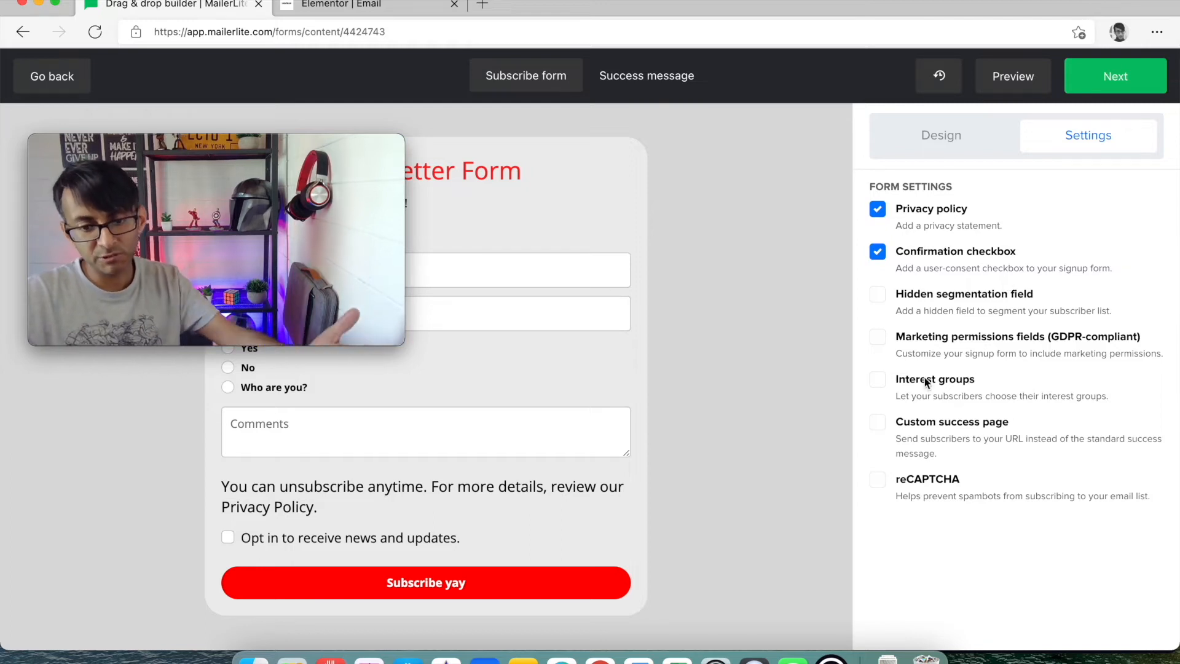
Enable the GDPR-compliant Marketing permissions fields on the form and review the added consent section.
{"action": "left_click", "coordinate": [878, 341]}
{"action": "scroll", "coordinate": [648, 460], "scroll_direction": "down", "scroll_amount": 3}
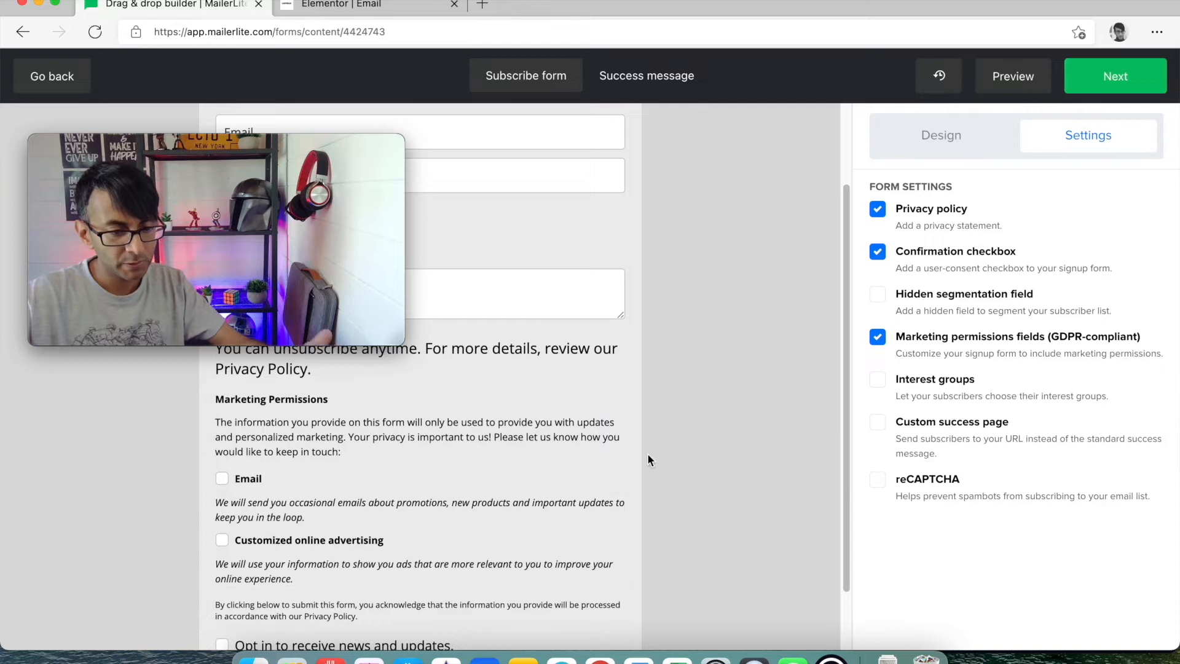
{"action": "scroll", "coordinate": [603, 466], "scroll_direction": "down", "scroll_amount": 1}
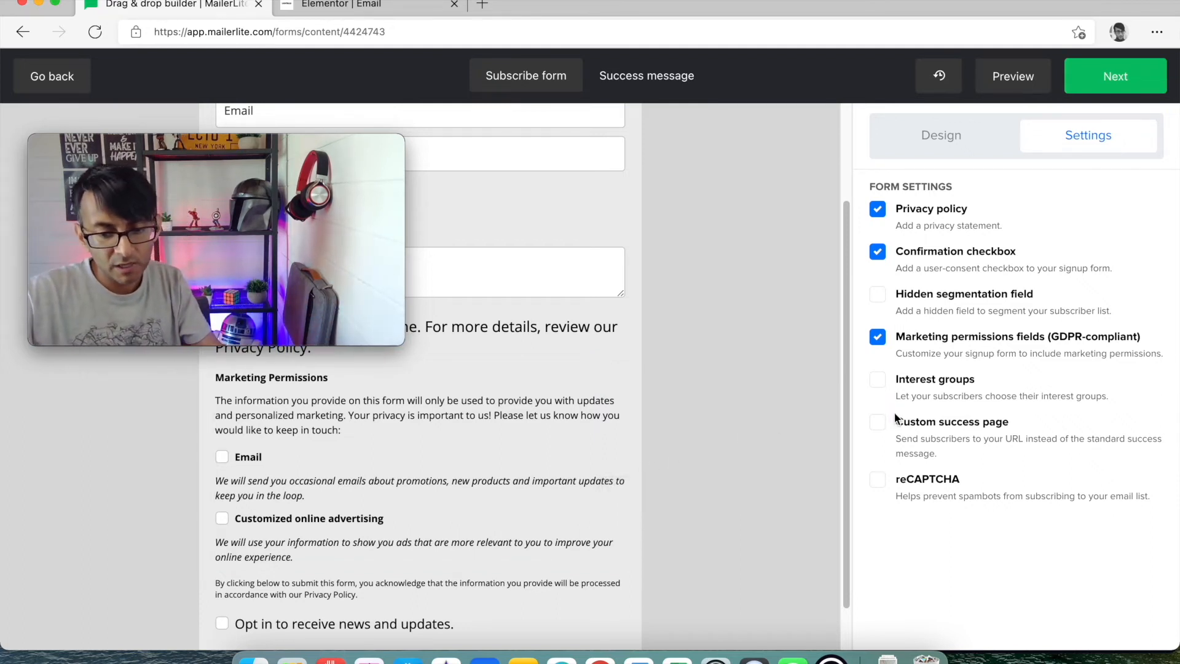
Try the Interest groups and reCAPTCHA options on the form, leaving both switched off.
{"action": "left_click", "coordinate": [878, 380]}
{"action": "scroll", "coordinate": [676, 455], "scroll_direction": "down", "scroll_amount": 3}
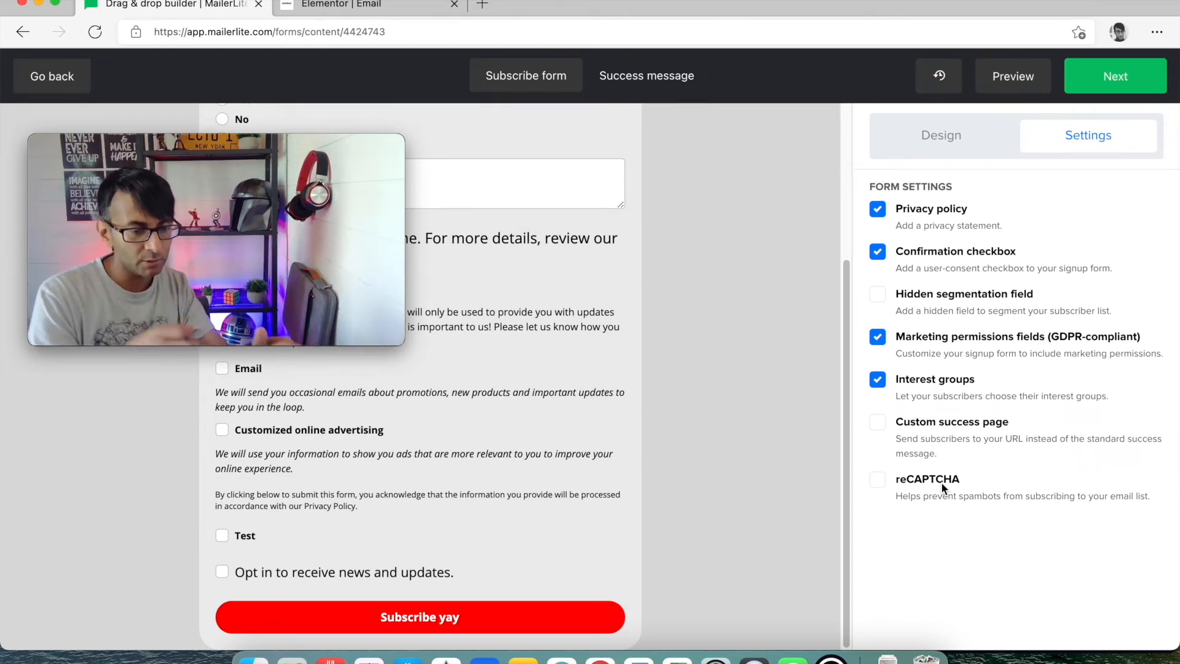
{"action": "left_click", "coordinate": [880, 381]}
{"action": "left_click", "coordinate": [883, 480]}
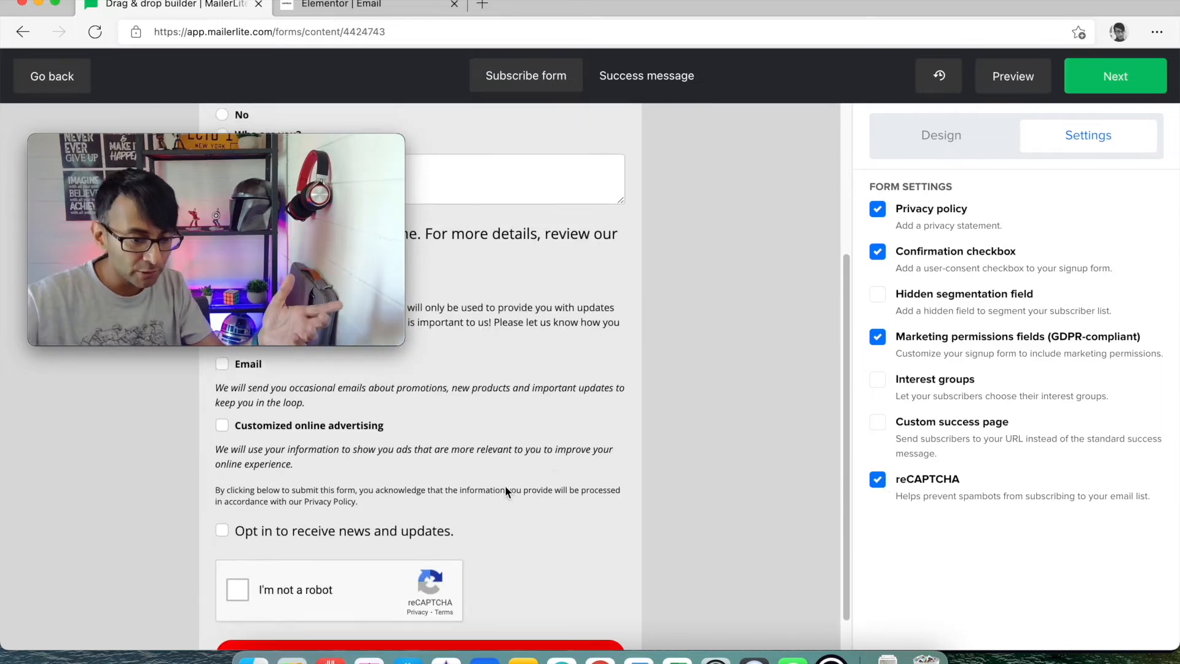
{"action": "scroll", "coordinate": [553, 485], "scroll_direction": "down", "scroll_amount": 2}
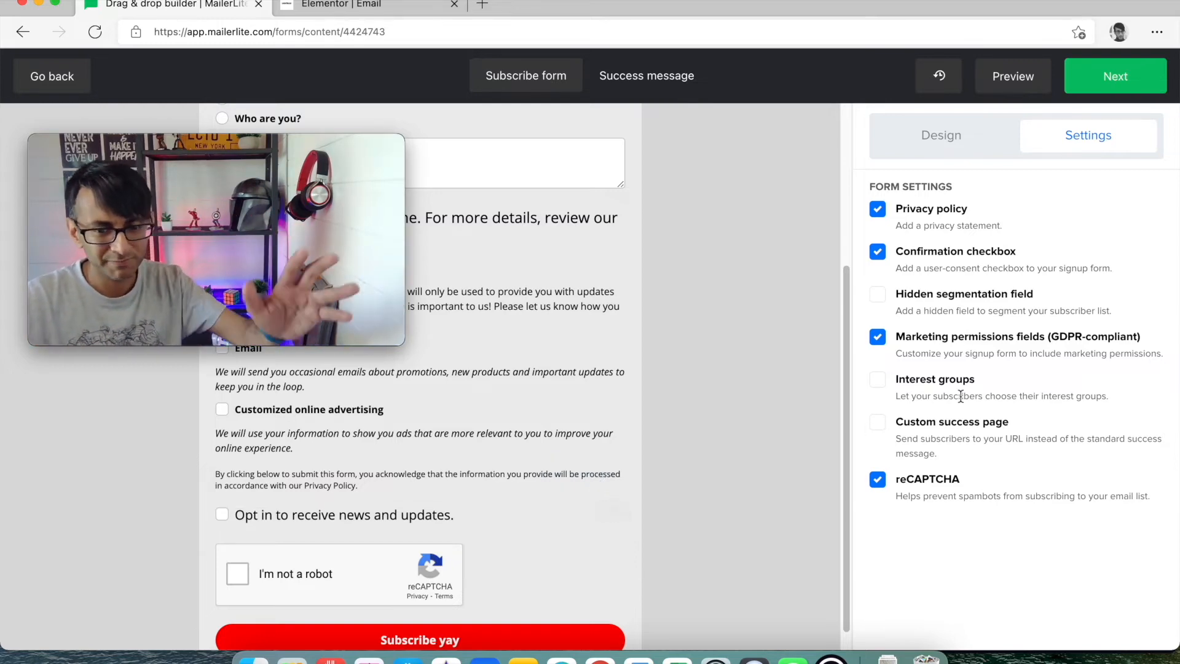
{"action": "left_click", "coordinate": [877, 479]}
Enable the Custom success page and add the filler lines "dfdf", "df", "df", "df" and "d" below the success message text.
{"action": "left_click", "coordinate": [882, 423]}
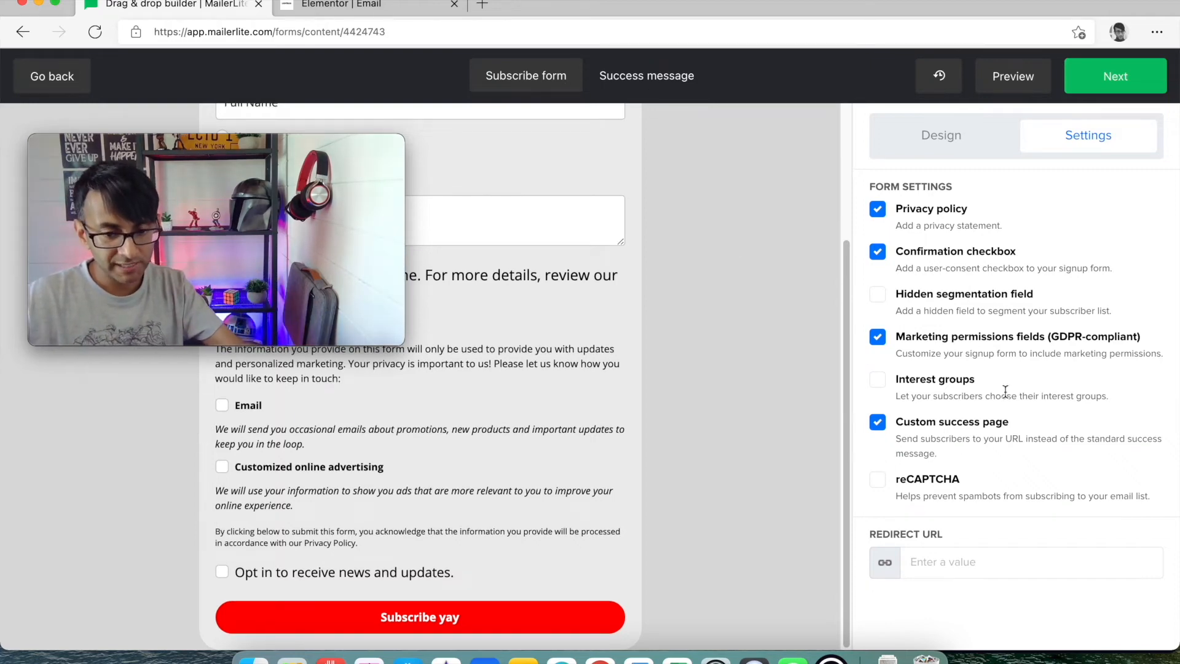
{"action": "left_click", "coordinate": [615, 74]}
{"action": "left_click_drag", "start_coordinate": [309, 157], "coordinate": [305, 108]}
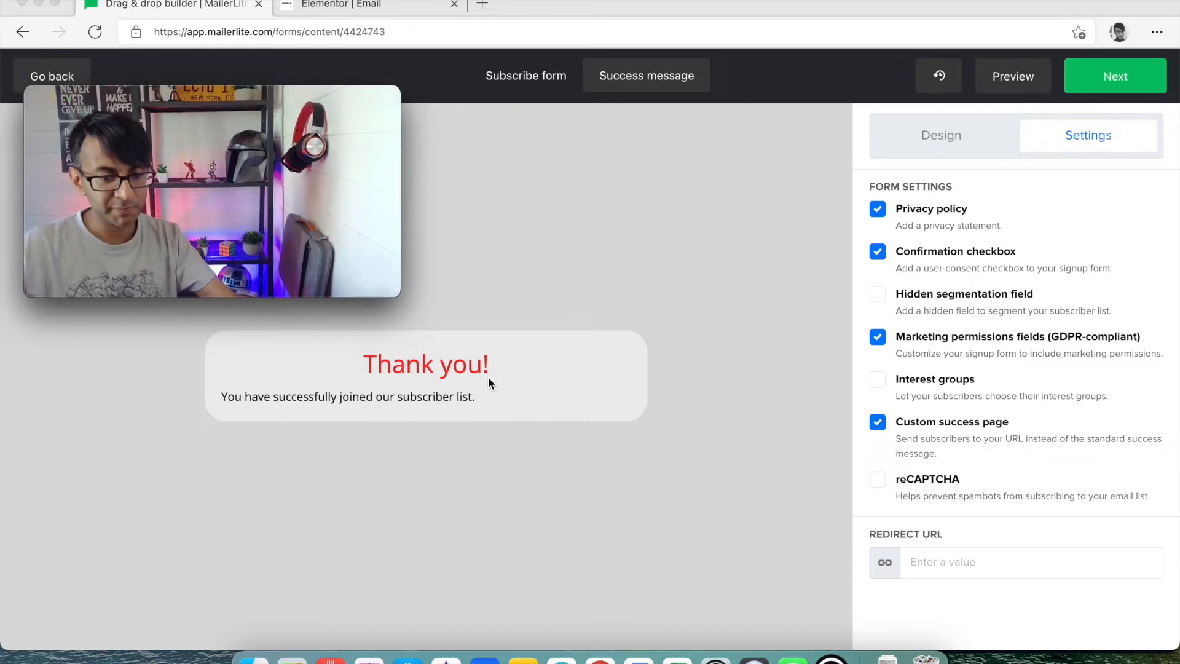
{"action": "left_click", "coordinate": [598, 345]}
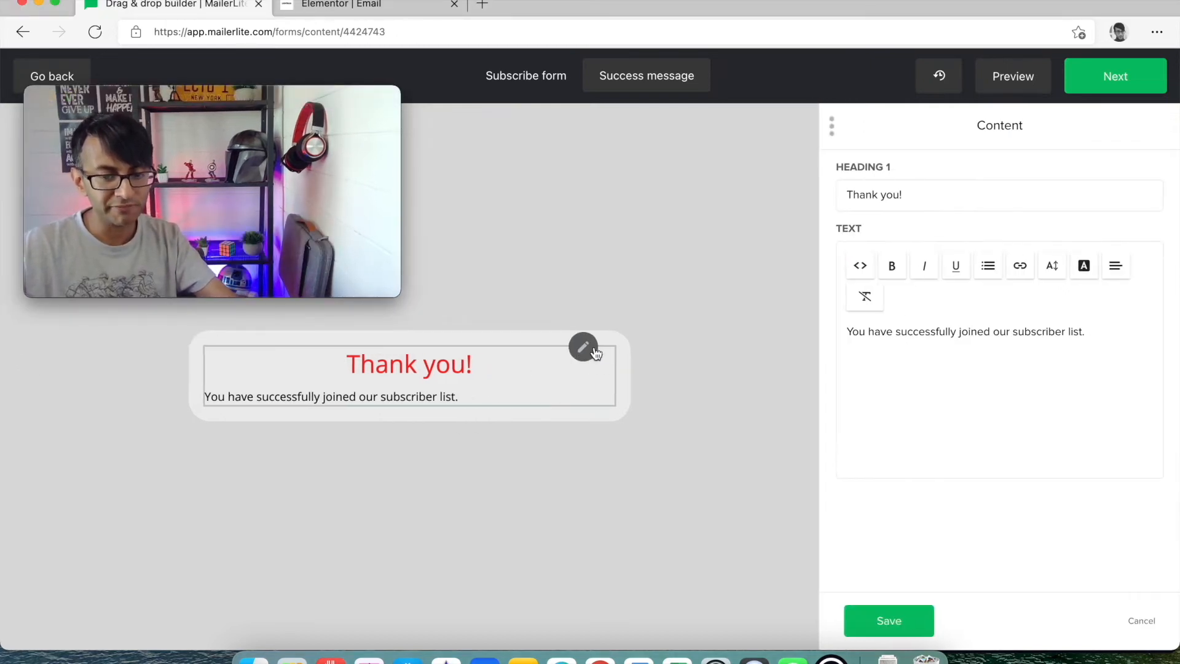
{"action": "left_click", "coordinate": [1090, 331]}
{"action": "type", "text": "dfdf df df"}
{"action": "key", "text": "Return"}
{"action": "type", "text": "df"}
{"action": "key", "text": "Return"}
{"action": "type", "text": "d"}
Extend the success message heading to "Thank you! Yes Yes yes" and save the content.
{"action": "left_click", "coordinate": [937, 191]}
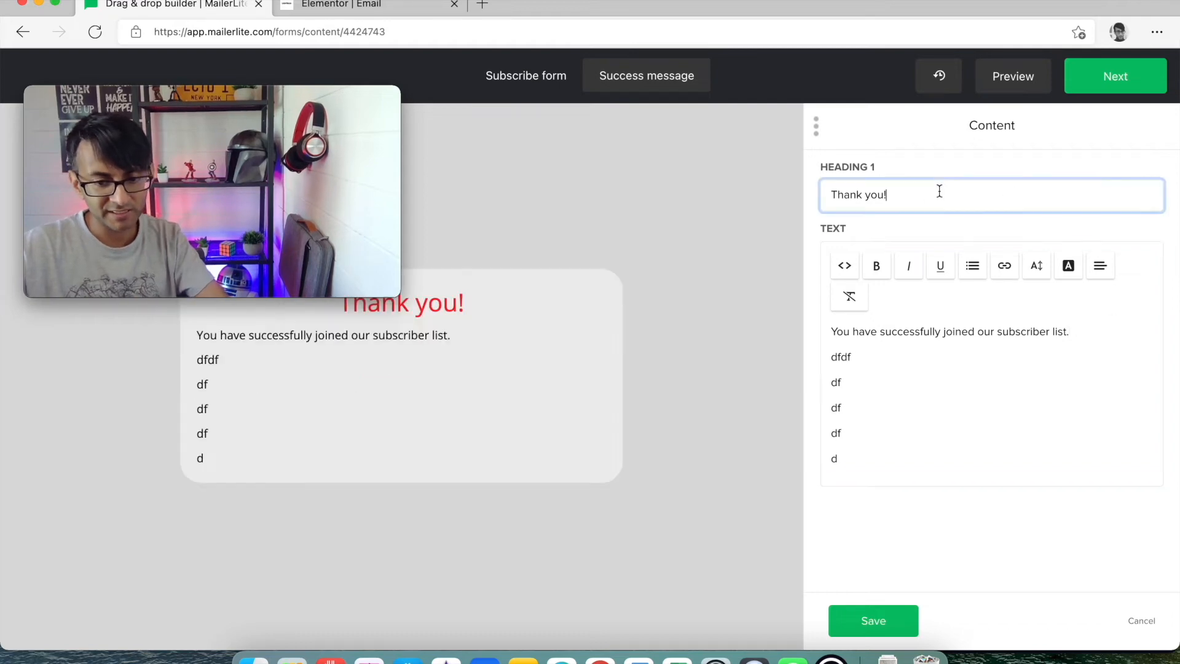
{"action": "type", "text": "Yes Yes yes"}
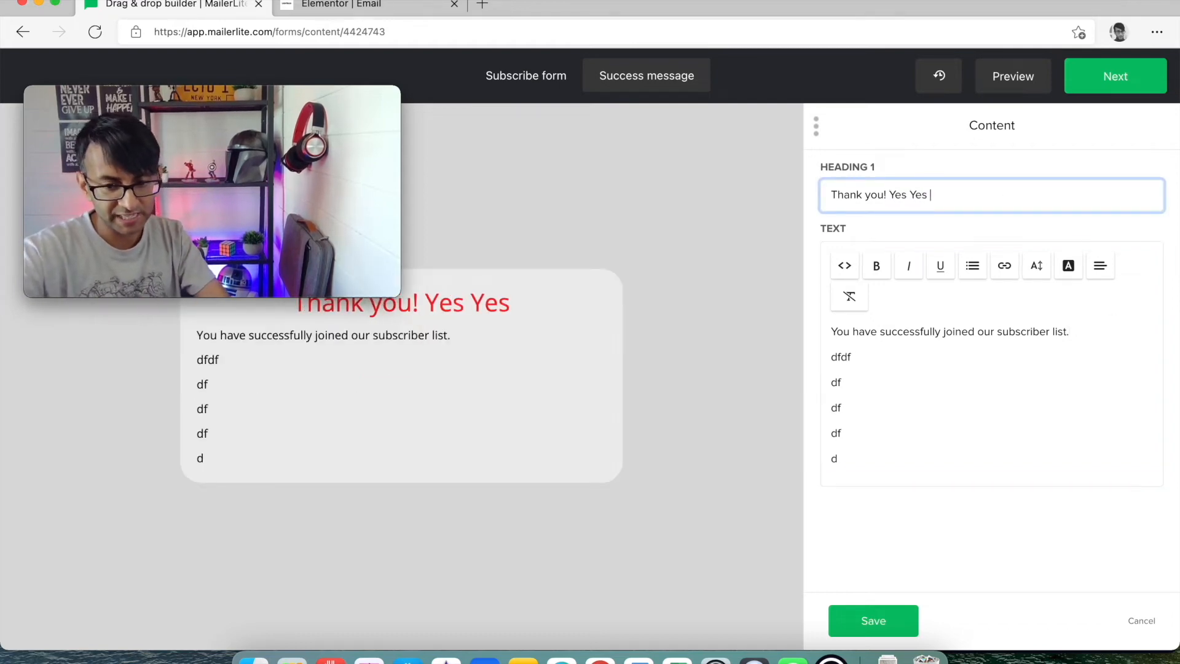
{"action": "left_click", "coordinate": [896, 621]}
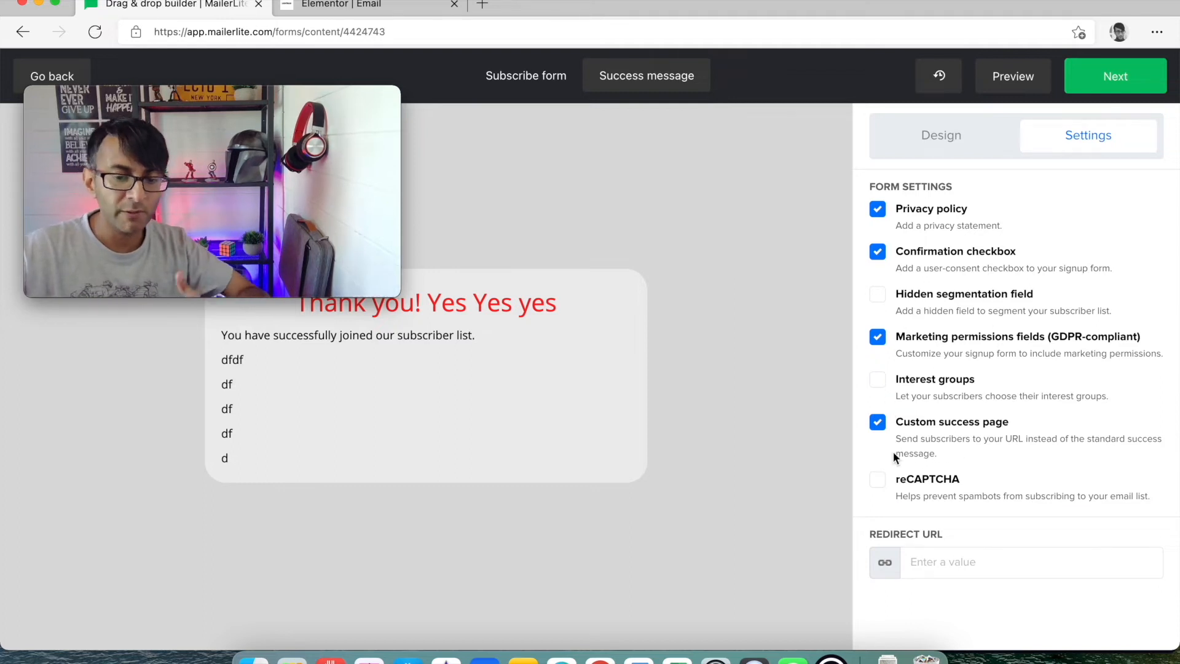
Try the Custom success page option off and on again from the subscribe form, and return to the success message.
{"action": "left_click", "coordinate": [532, 79]}
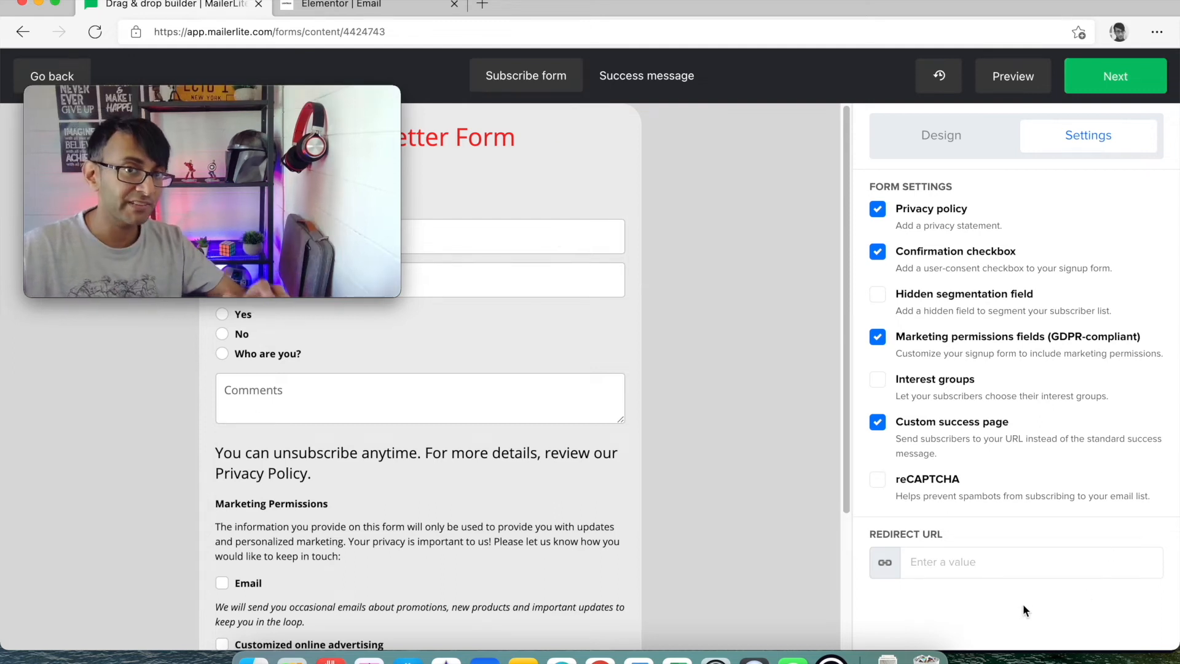
{"action": "left_click", "coordinate": [979, 563]}
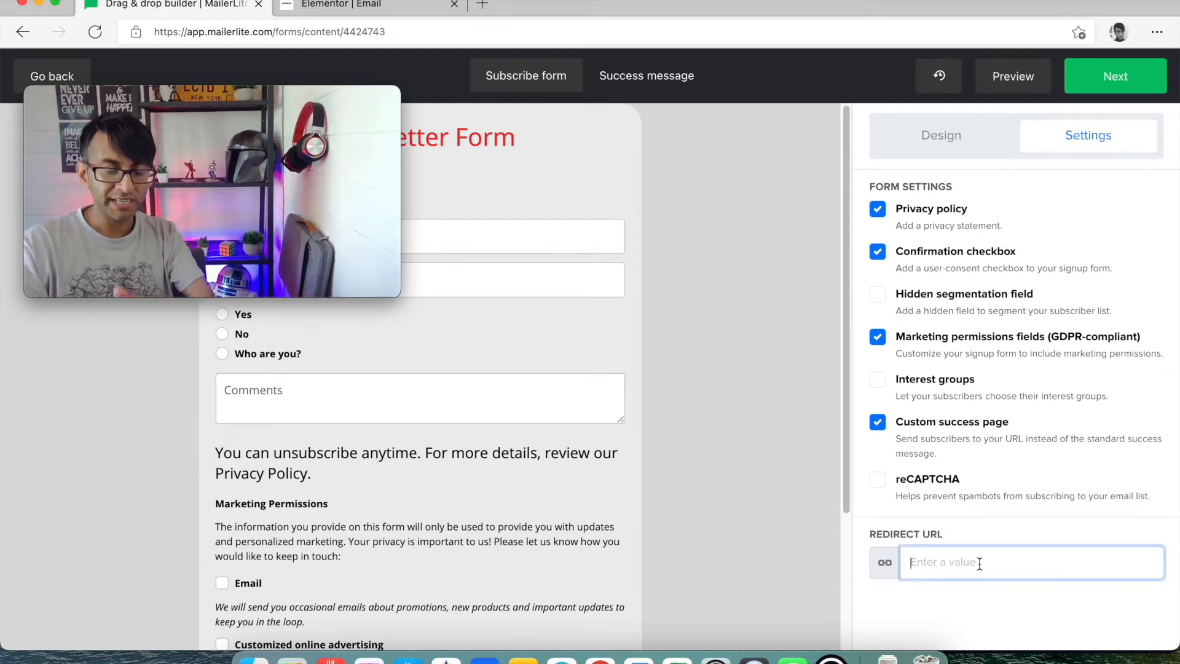
{"action": "left_click", "coordinate": [871, 421]}
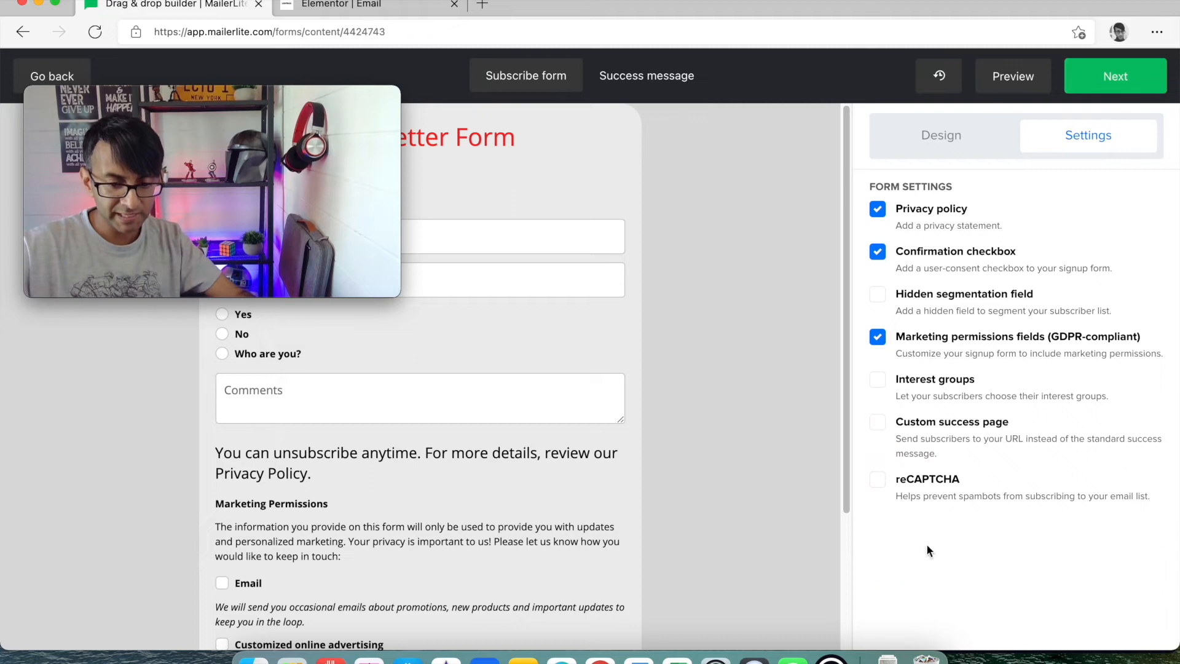
{"action": "left_click", "coordinate": [878, 424]}
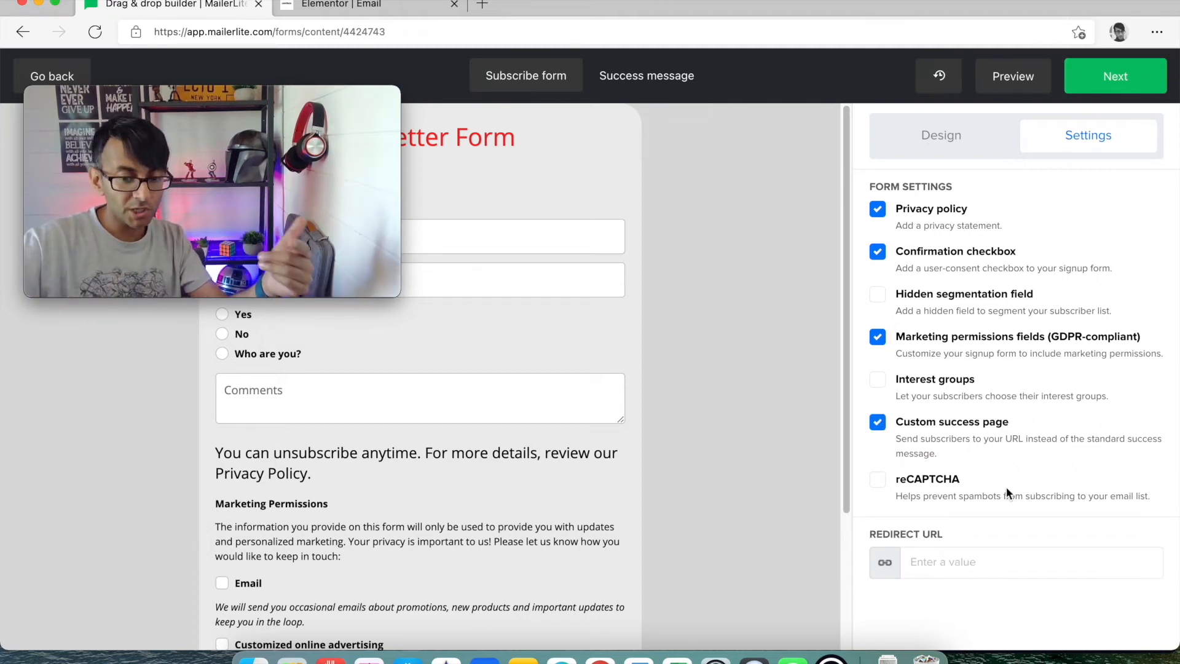
{"action": "left_click", "coordinate": [1011, 565]}
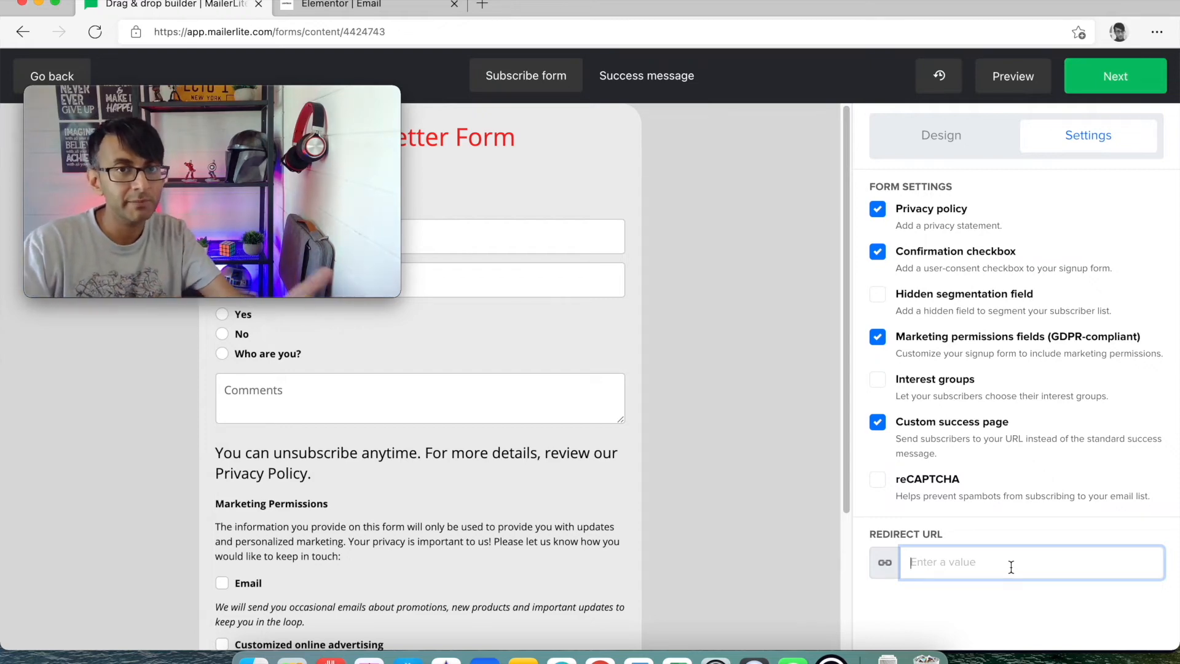
{"action": "left_click", "coordinate": [655, 84]}
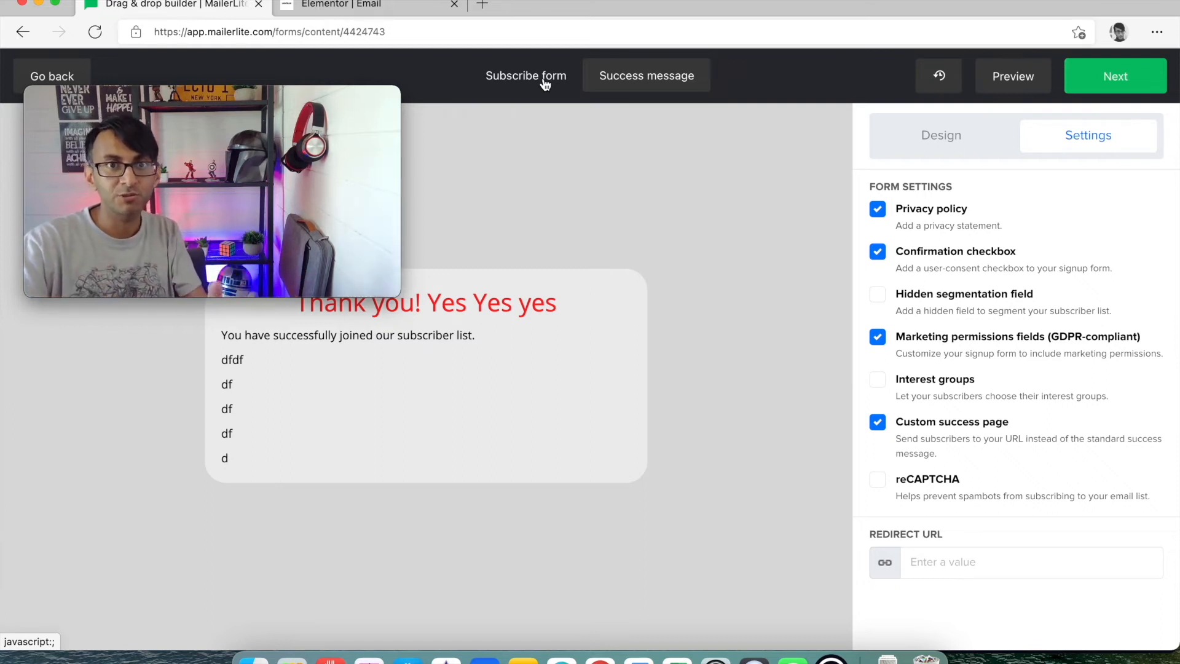
{"action": "mouse_move", "coordinate": [325, 106]}
{"action": "left_click_drag", "start_coordinate": [324, 106], "coordinate": [692, 238]}
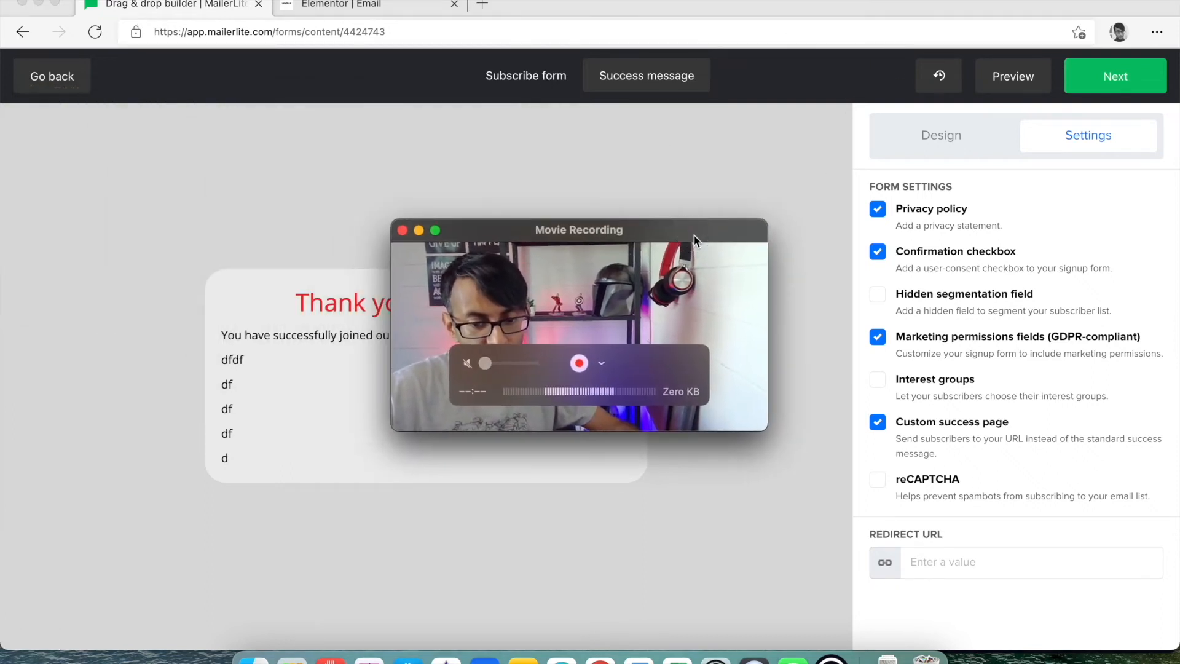
{"action": "left_click", "coordinate": [955, 558]}
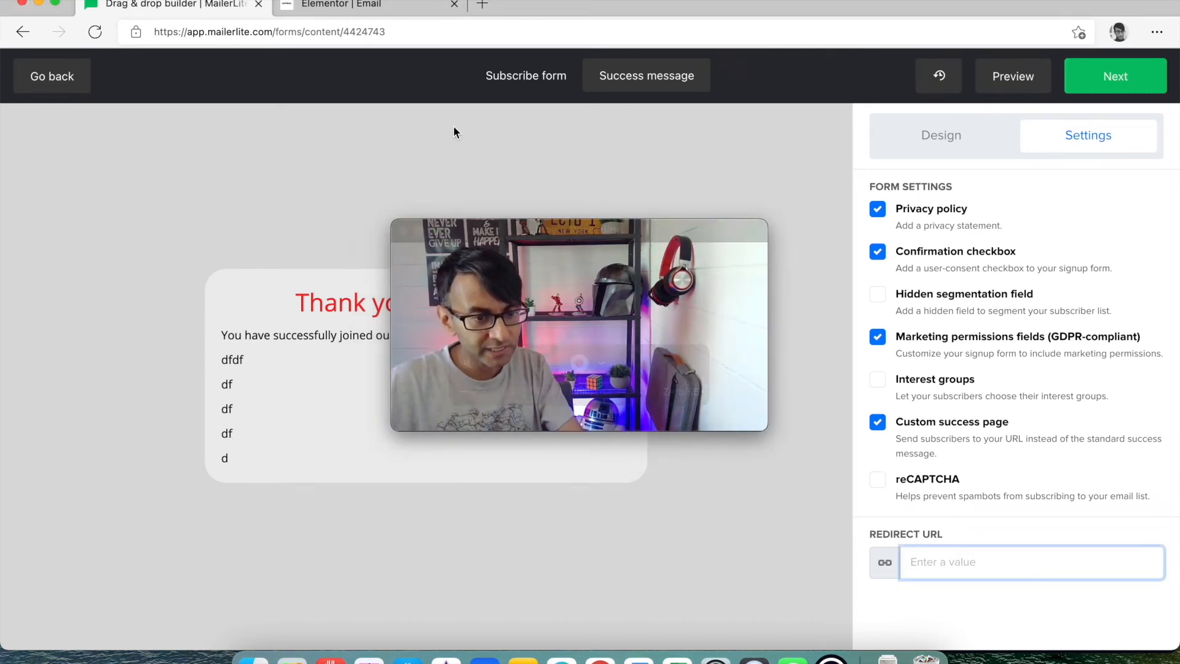
{"action": "left_click", "coordinate": [341, 5]}
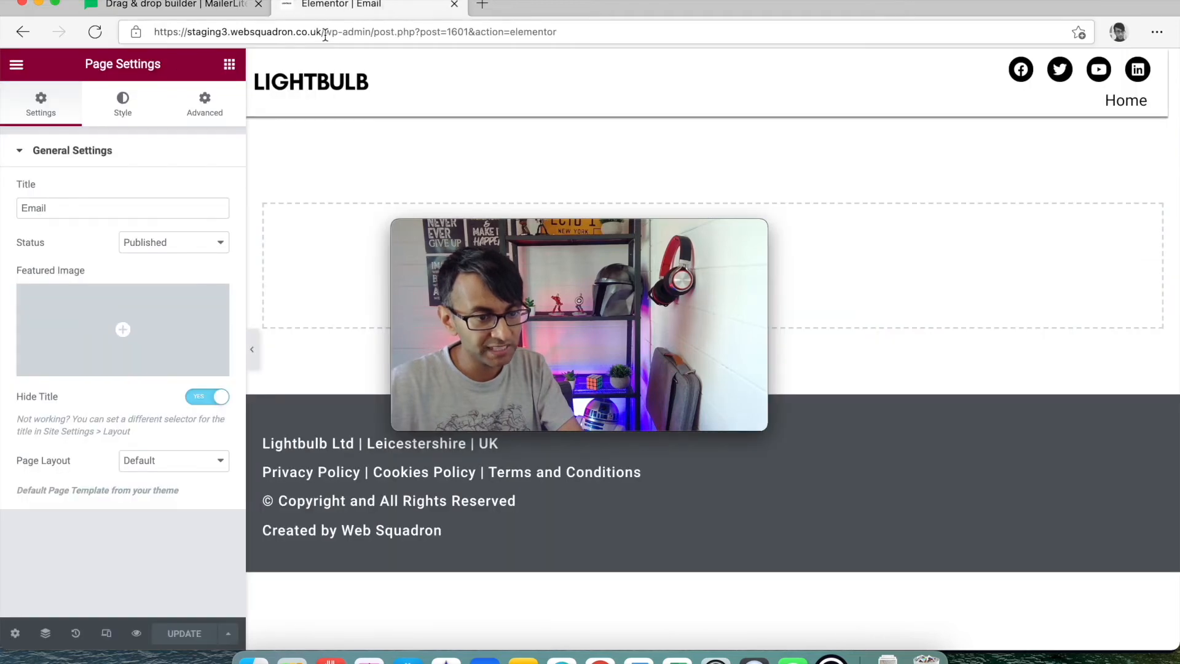
{"action": "left_click_drag", "start_coordinate": [325, 35], "coordinate": [116, 28]}
{"action": "key", "text": "super+c"}
{"action": "left_click", "coordinate": [163, 6]}
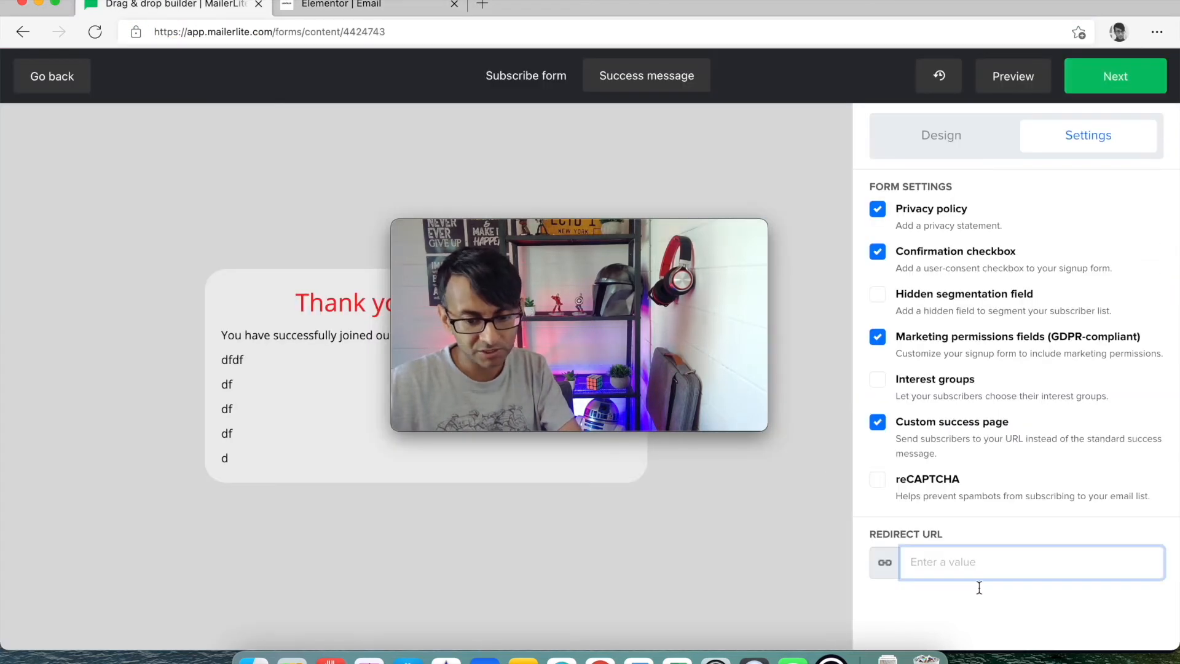
{"action": "key", "text": "super+v"}
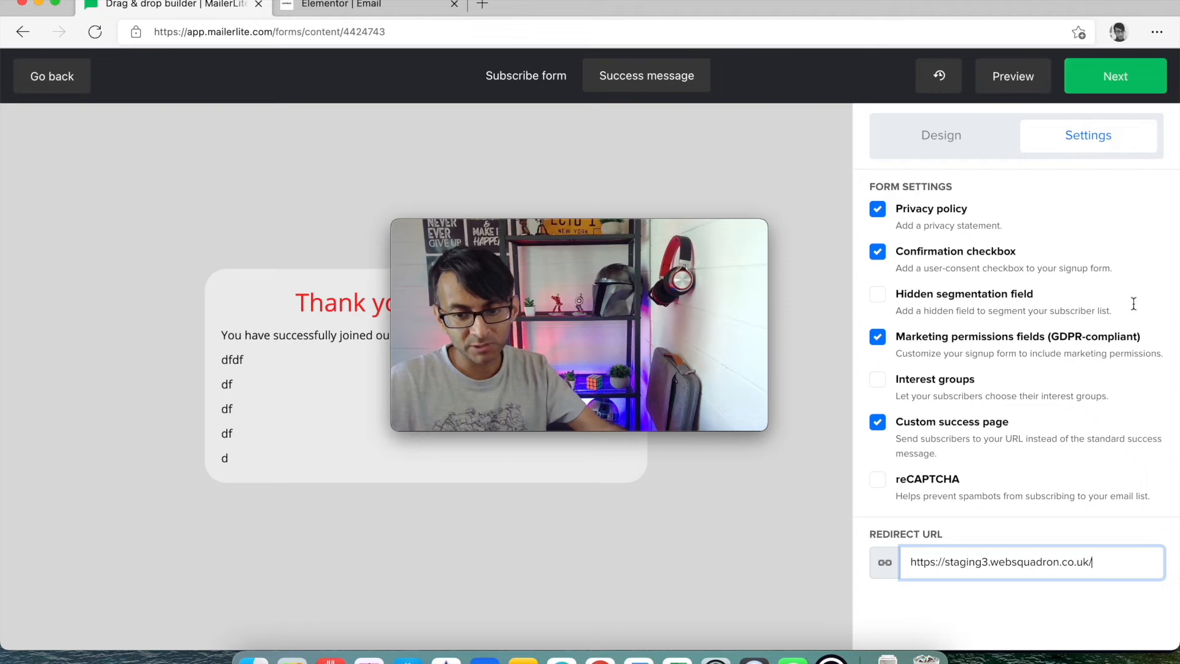
{"action": "left_click", "coordinate": [1133, 90]}
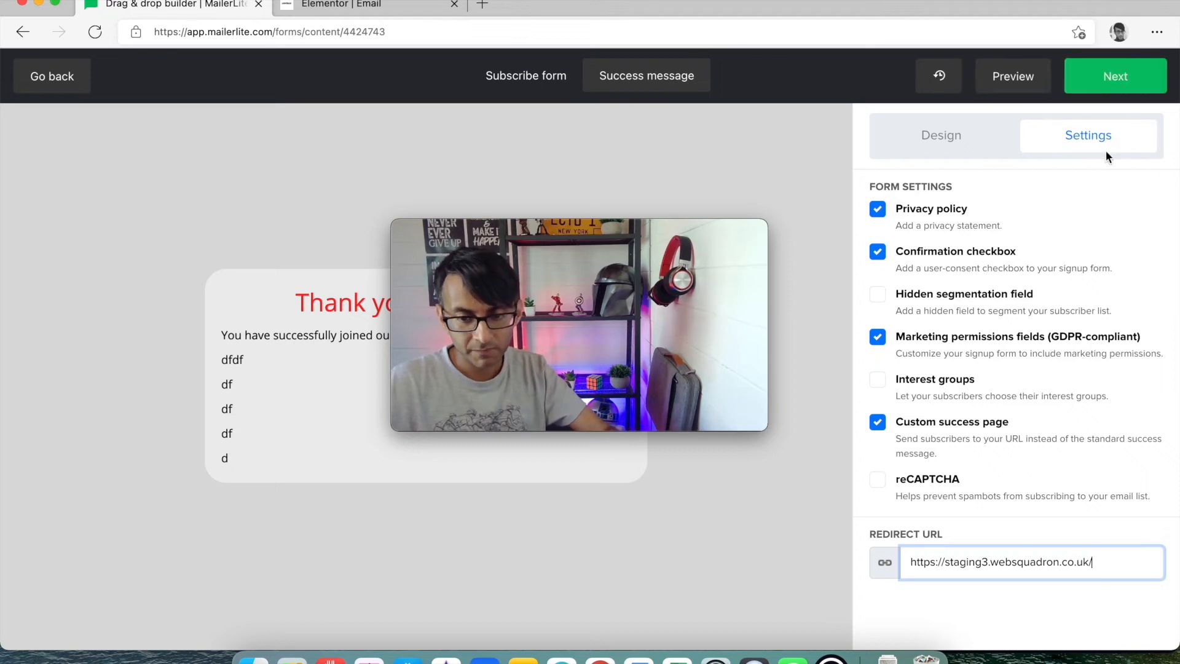
{"action": "left_click", "coordinate": [1108, 73]}
{"action": "mouse_move", "coordinate": [672, 229]}
{"action": "left_click_drag", "start_coordinate": [673, 229], "coordinate": [1027, 401]}
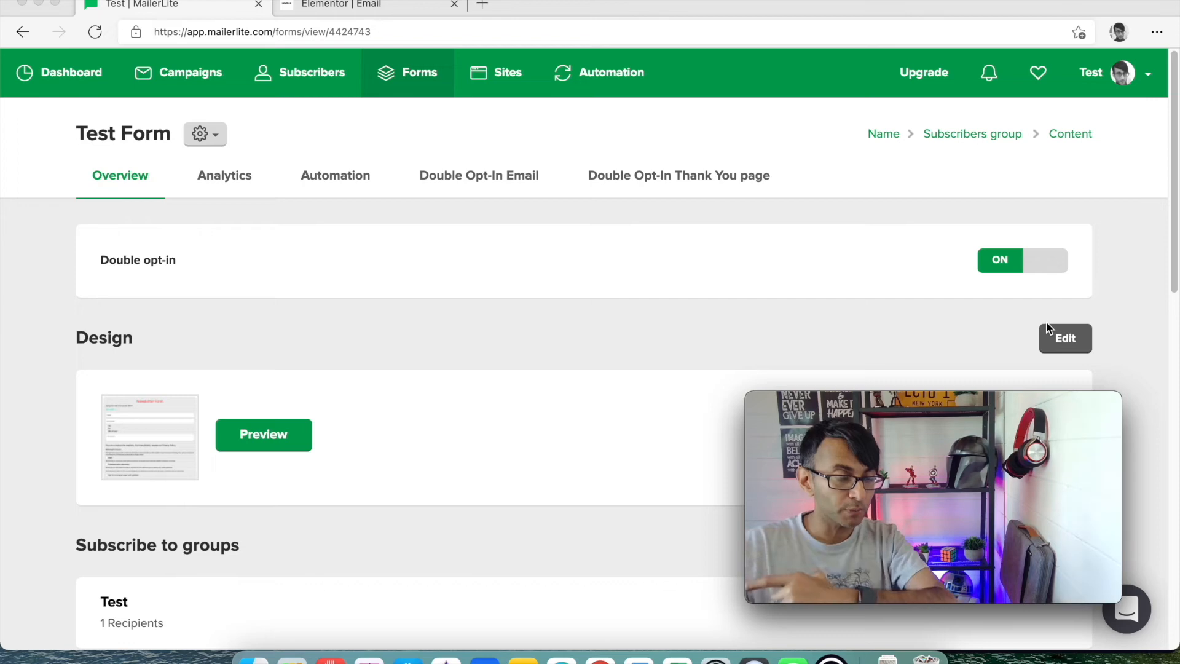
Try switching the form's Double opt-in off and restore it to on.
{"action": "scroll", "coordinate": [311, 431], "scroll_direction": "down", "scroll_amount": 3}
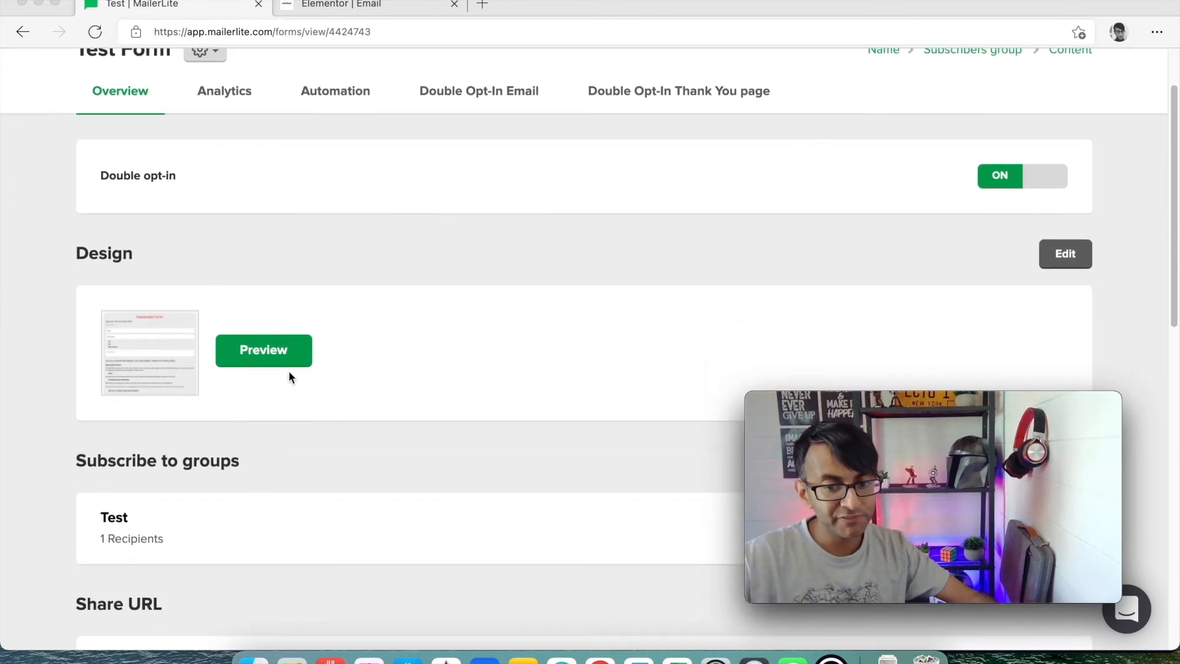
{"action": "scroll", "coordinate": [426, 378], "scroll_direction": "up", "scroll_amount": 2}
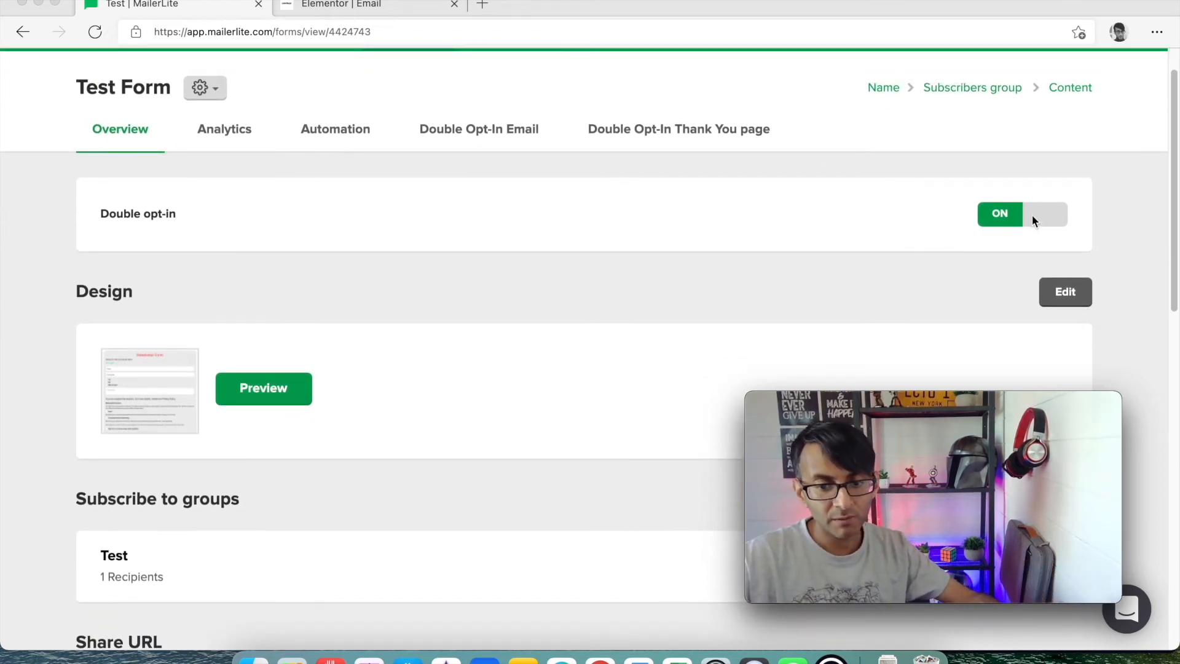
{"action": "left_click", "coordinate": [1042, 220]}
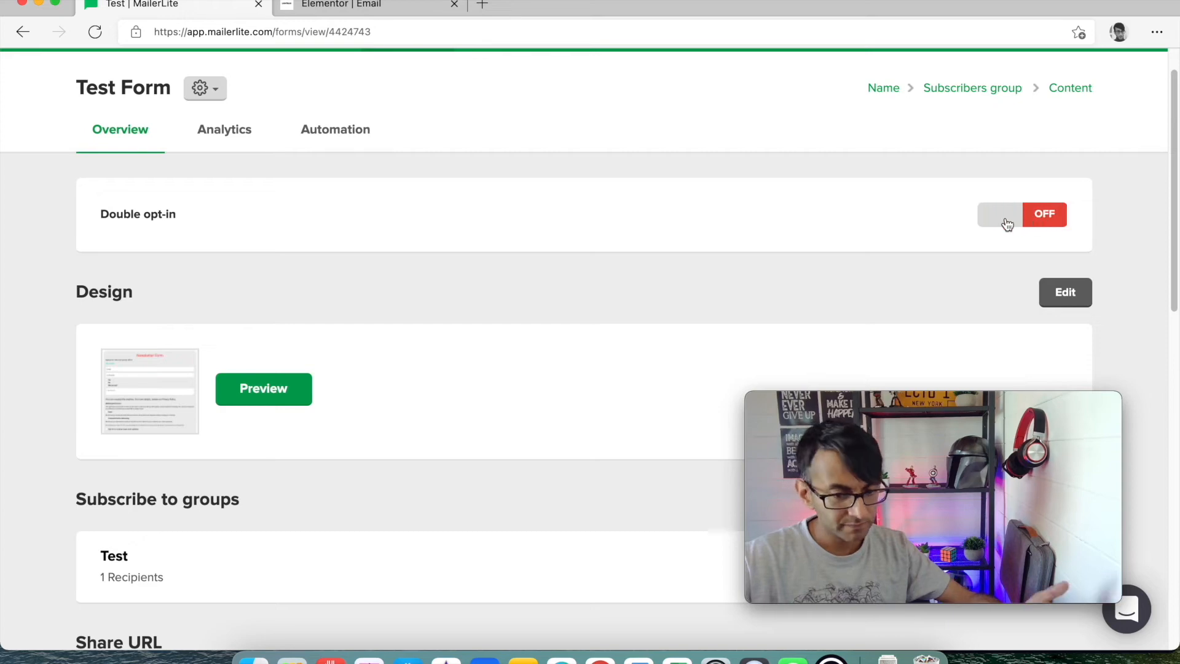
{"action": "left_click", "coordinate": [1006, 223]}
{"action": "left_click", "coordinate": [1050, 220]}
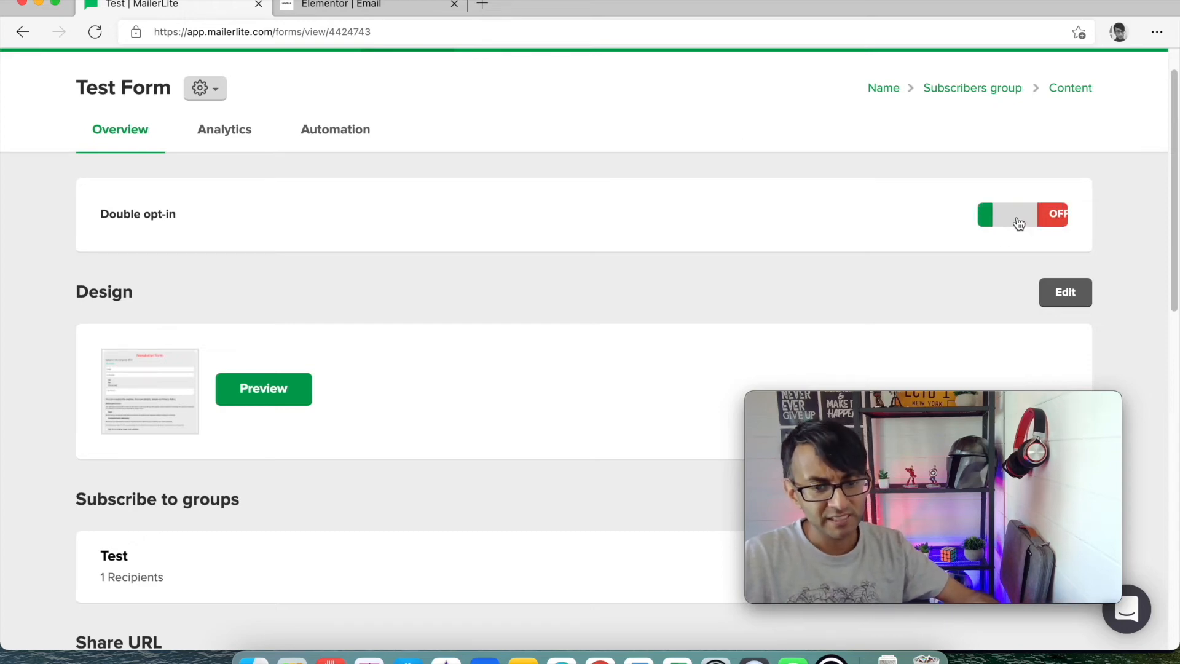
{"action": "left_click", "coordinate": [1005, 224]}
Examine the form's share URL and its embed options, comparing the HTML code with the JavaScript snippet.
{"action": "scroll", "coordinate": [587, 293], "scroll_direction": "down", "scroll_amount": 10}
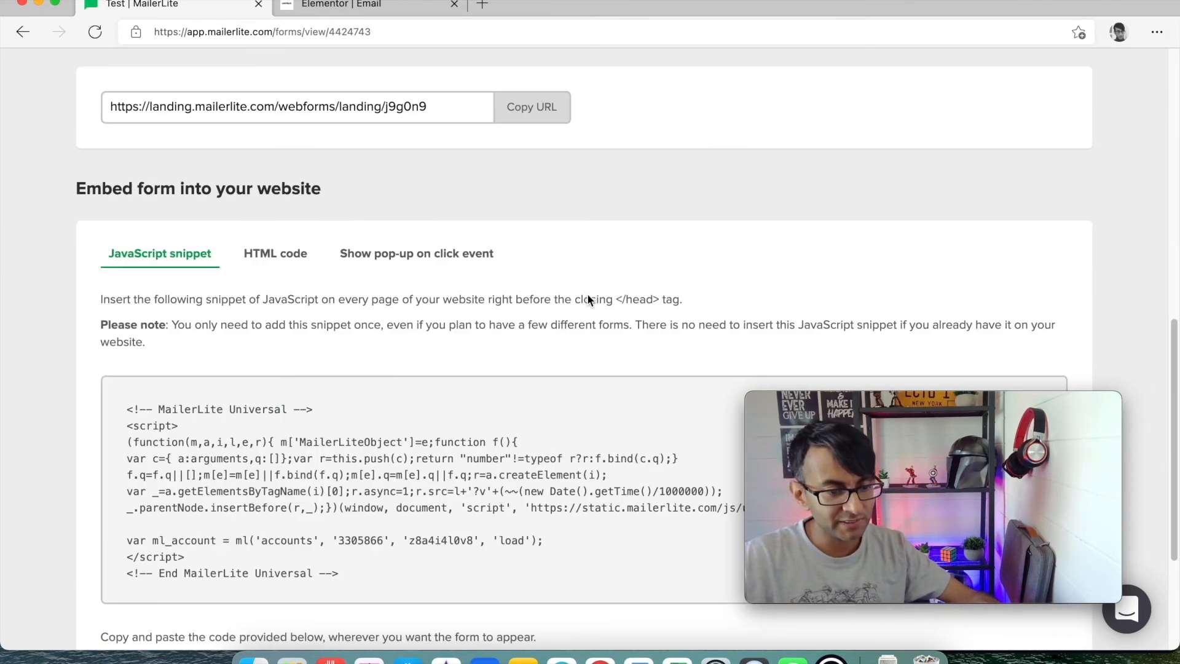
{"action": "scroll", "coordinate": [587, 293], "scroll_direction": "up", "scroll_amount": 3}
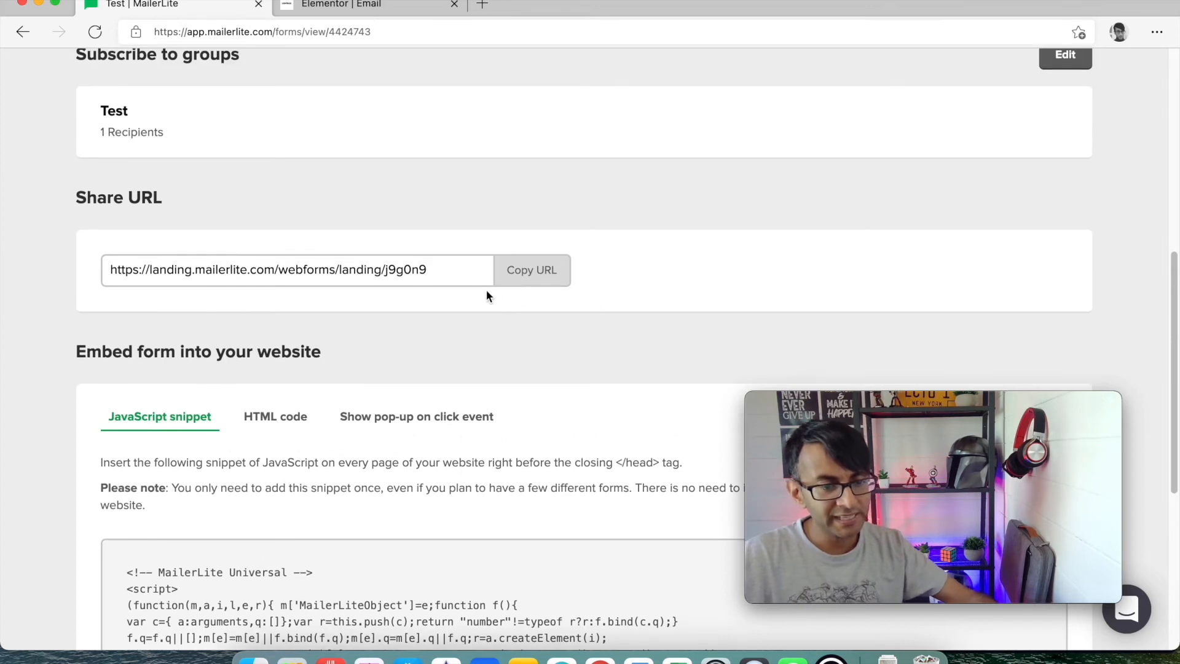
{"action": "left_click_drag", "start_coordinate": [453, 269], "coordinate": [117, 268]}
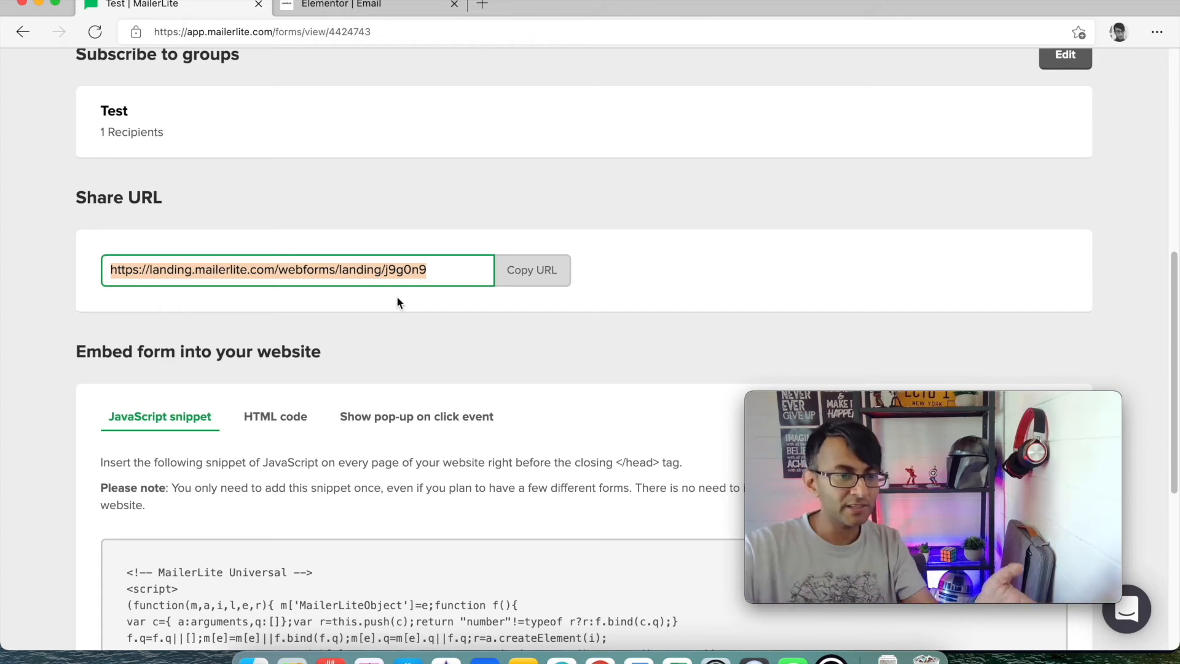
{"action": "scroll", "coordinate": [337, 284], "scroll_direction": "up", "scroll_amount": 3}
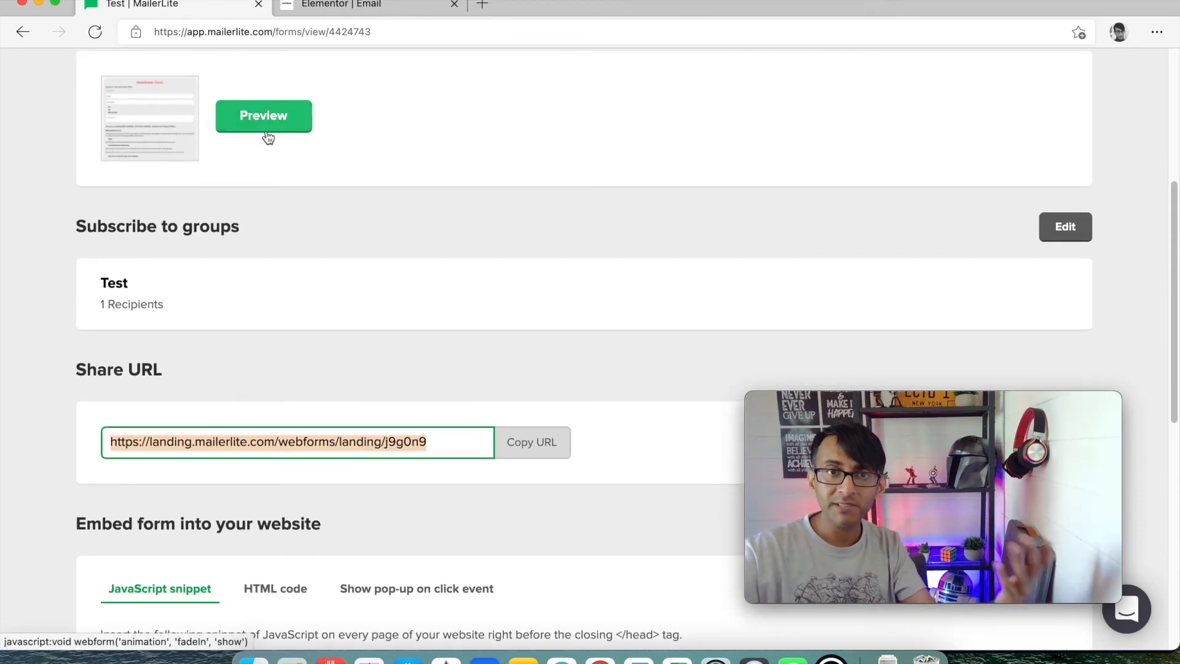
{"action": "scroll", "coordinate": [413, 340], "scroll_direction": "down", "scroll_amount": 7}
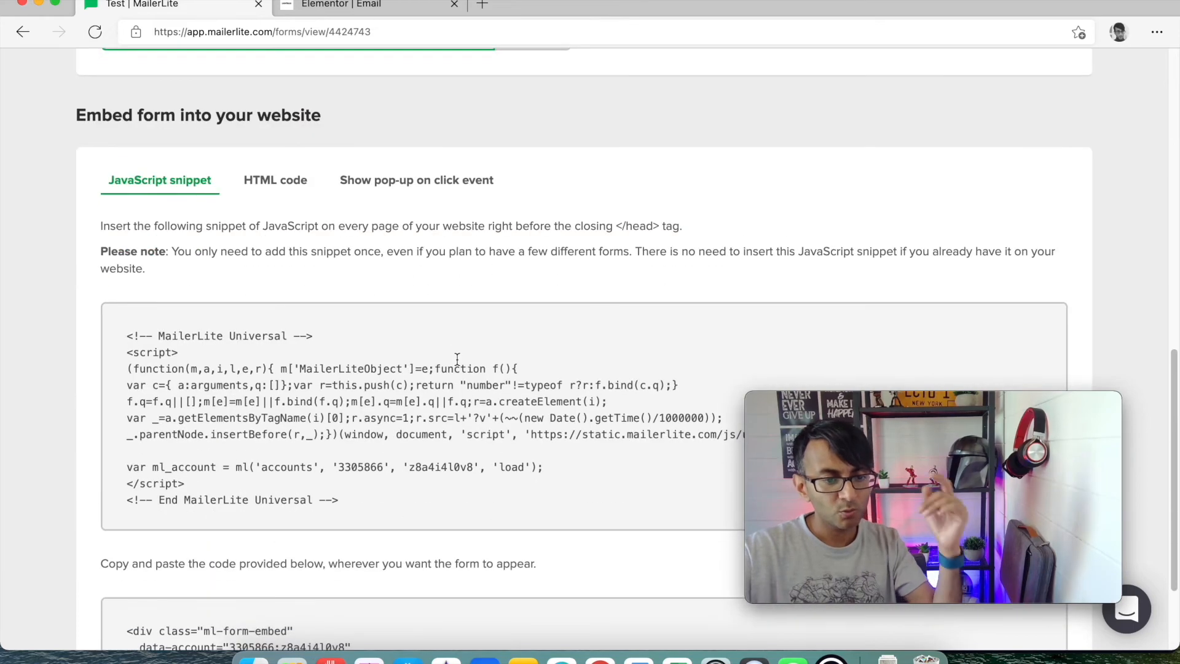
{"action": "left_click", "coordinate": [292, 188]}
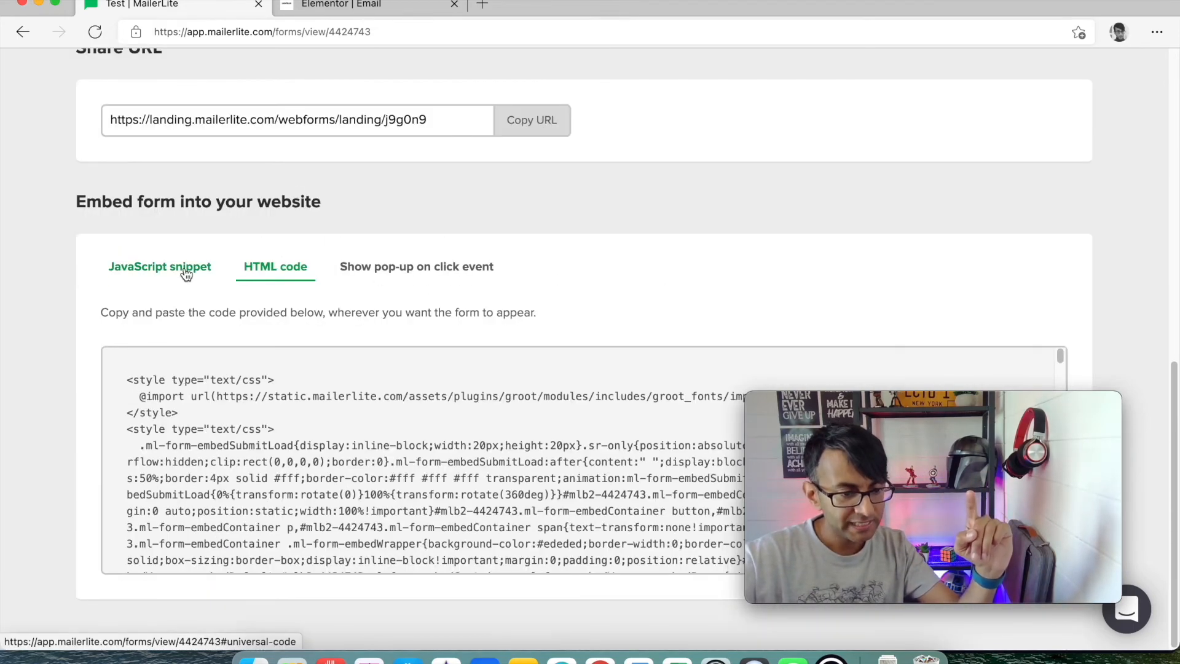
{"action": "left_click", "coordinate": [163, 266]}
{"action": "scroll", "coordinate": [360, 332], "scroll_direction": "down", "scroll_amount": 4}
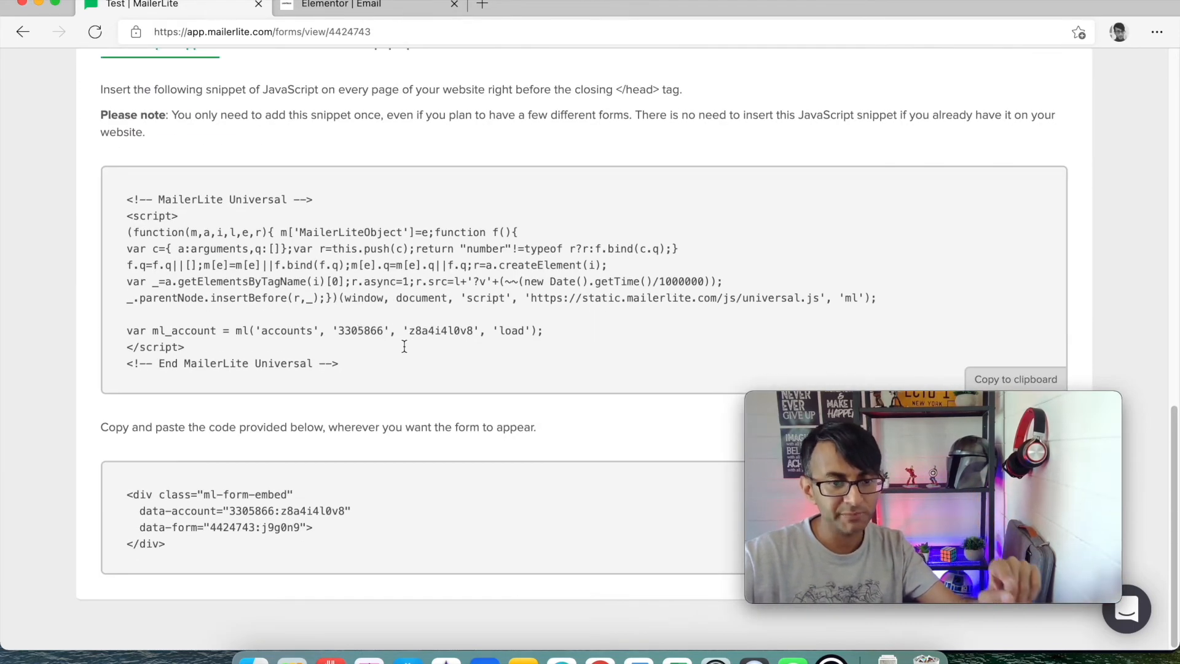
Review the form's full HTML code once more, then the two code blocks of the JavaScript snippet option.
{"action": "scroll", "coordinate": [404, 346], "scroll_direction": "up", "scroll_amount": 5}
{"action": "left_click", "coordinate": [286, 381]}
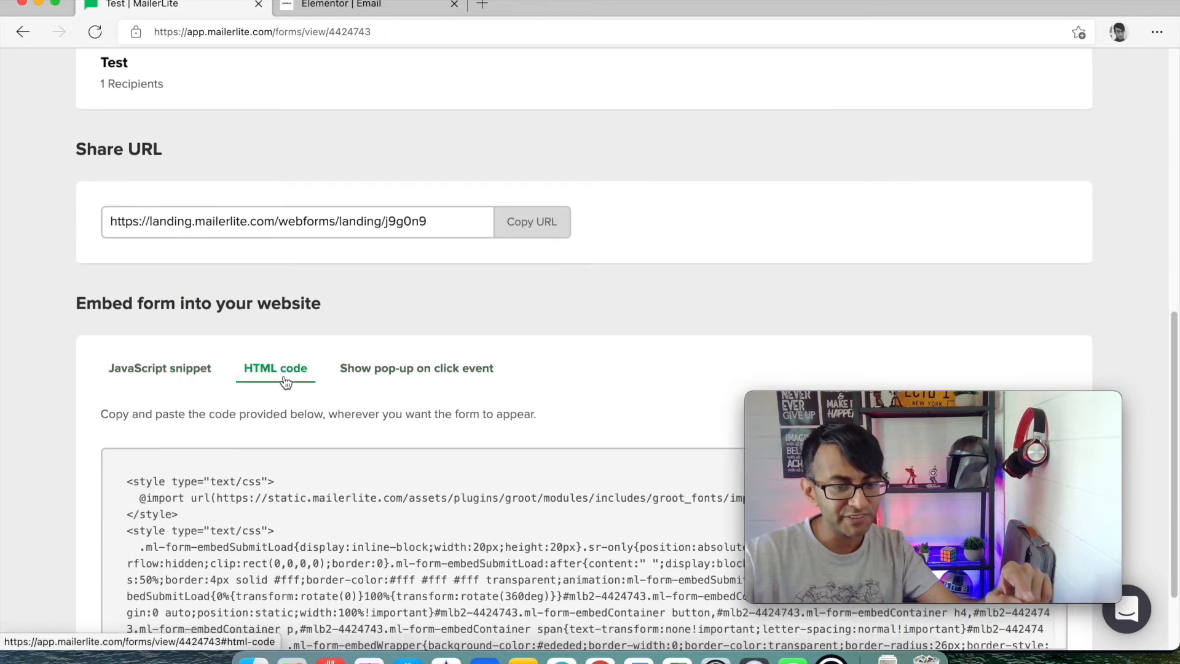
{"action": "scroll", "coordinate": [440, 392], "scroll_direction": "down", "scroll_amount": 4}
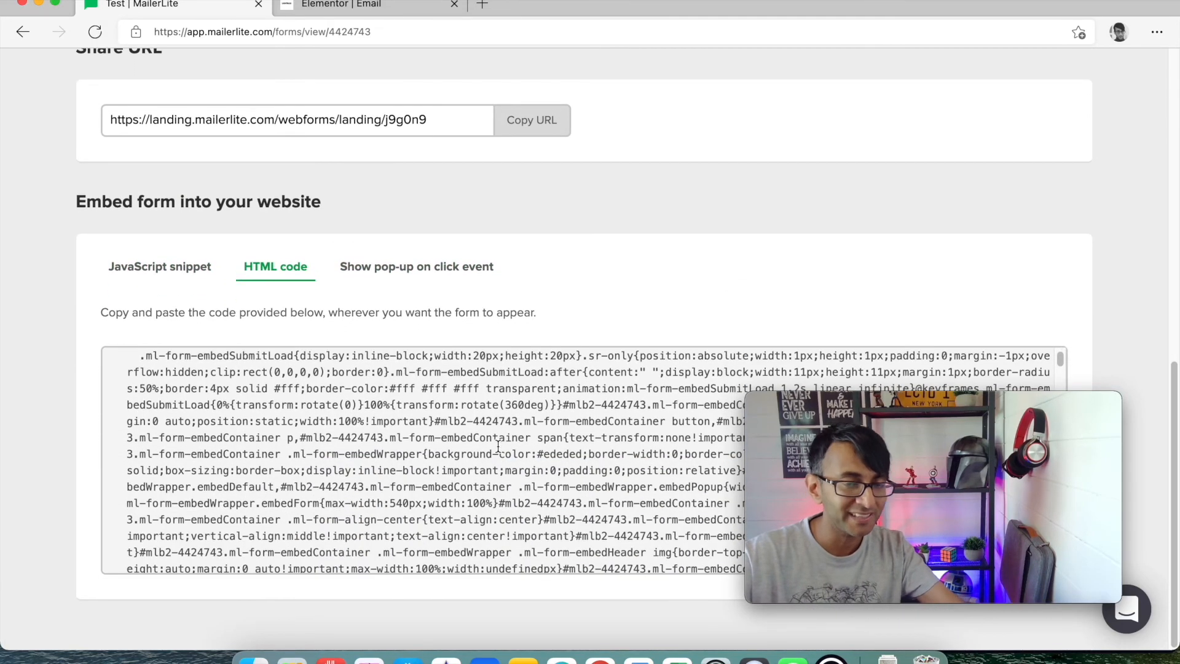
{"action": "scroll", "coordinate": [504, 458], "scroll_direction": "down", "scroll_amount": 5}
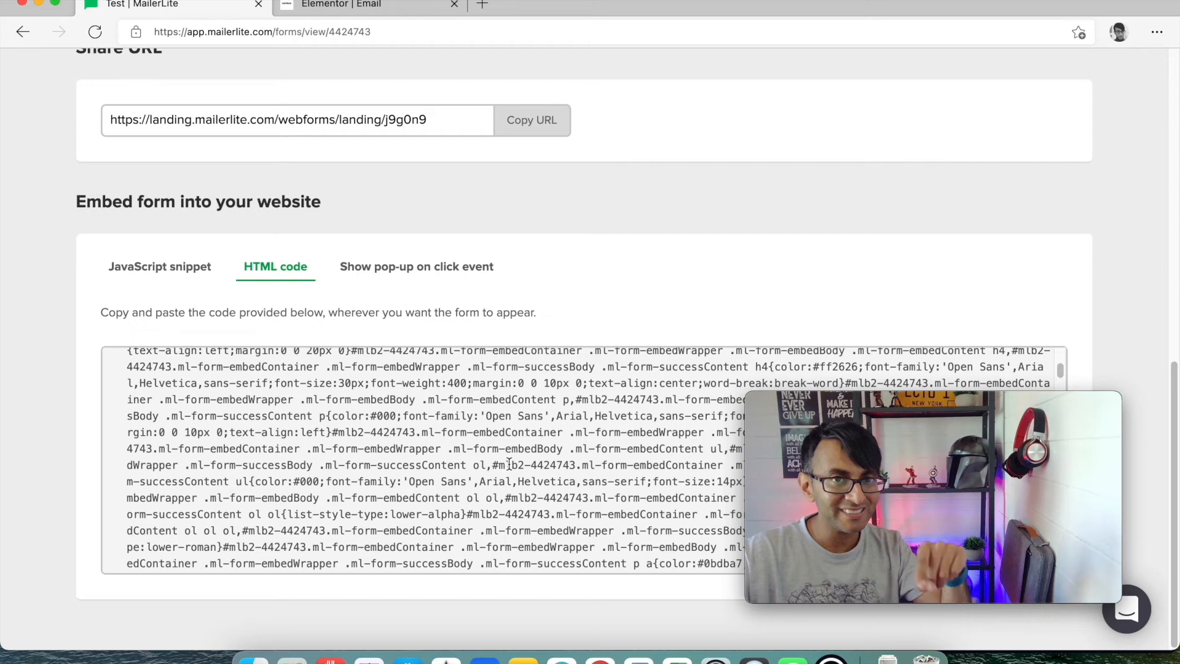
{"action": "left_click", "coordinate": [189, 281]}
{"action": "scroll", "coordinate": [468, 406], "scroll_direction": "down", "scroll_amount": 3}
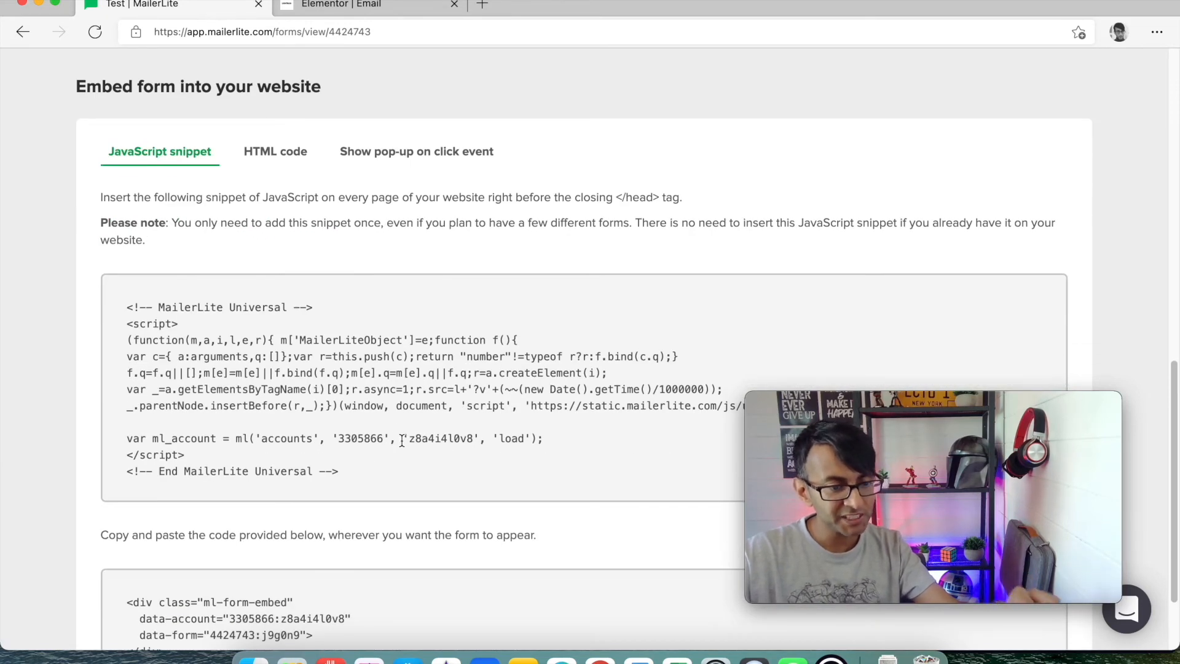
{"action": "scroll", "coordinate": [409, 441], "scroll_direction": "down", "scroll_amount": 3}
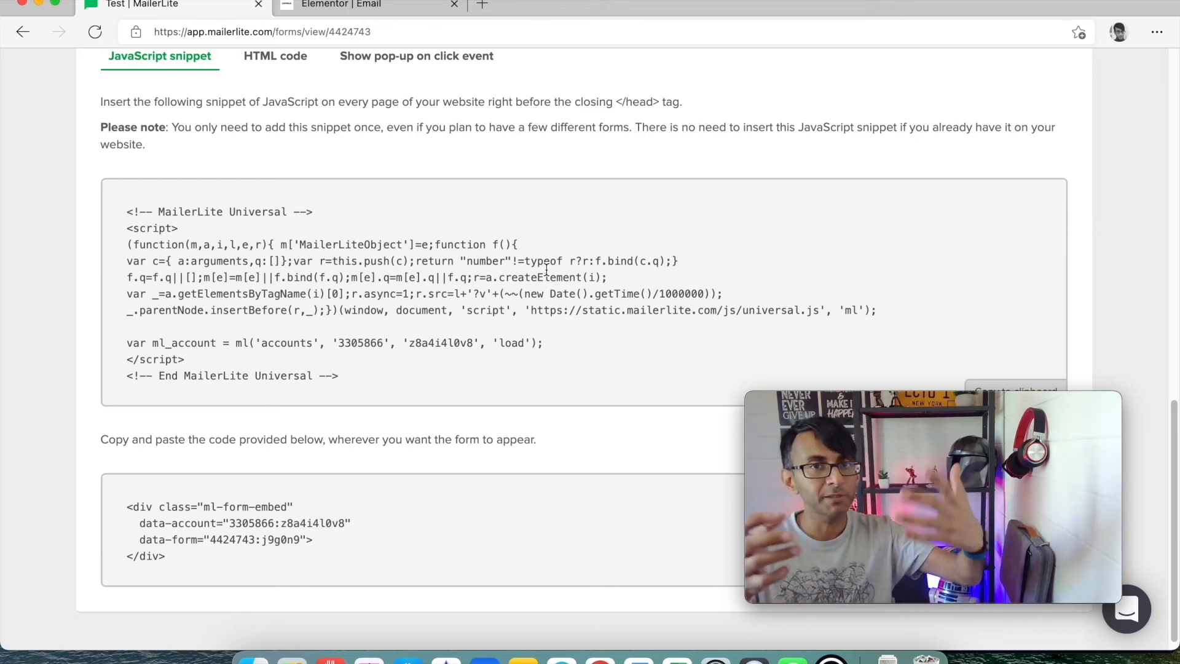
Copy the MailerLite Universal script and paste it into a new HTML widget on the Elementor Email page.
{"action": "left_click", "coordinate": [496, 313]}
{"action": "key", "text": "super+c"}
{"action": "left_click", "coordinate": [408, 10]}
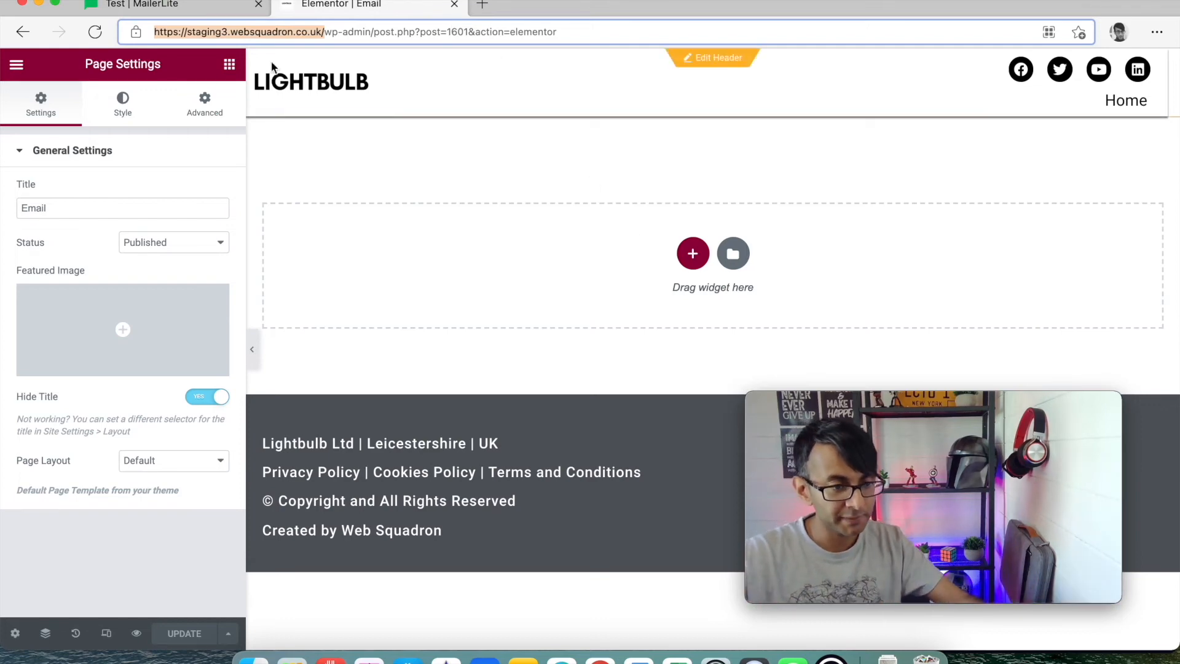
{"action": "left_click", "coordinate": [230, 63]}
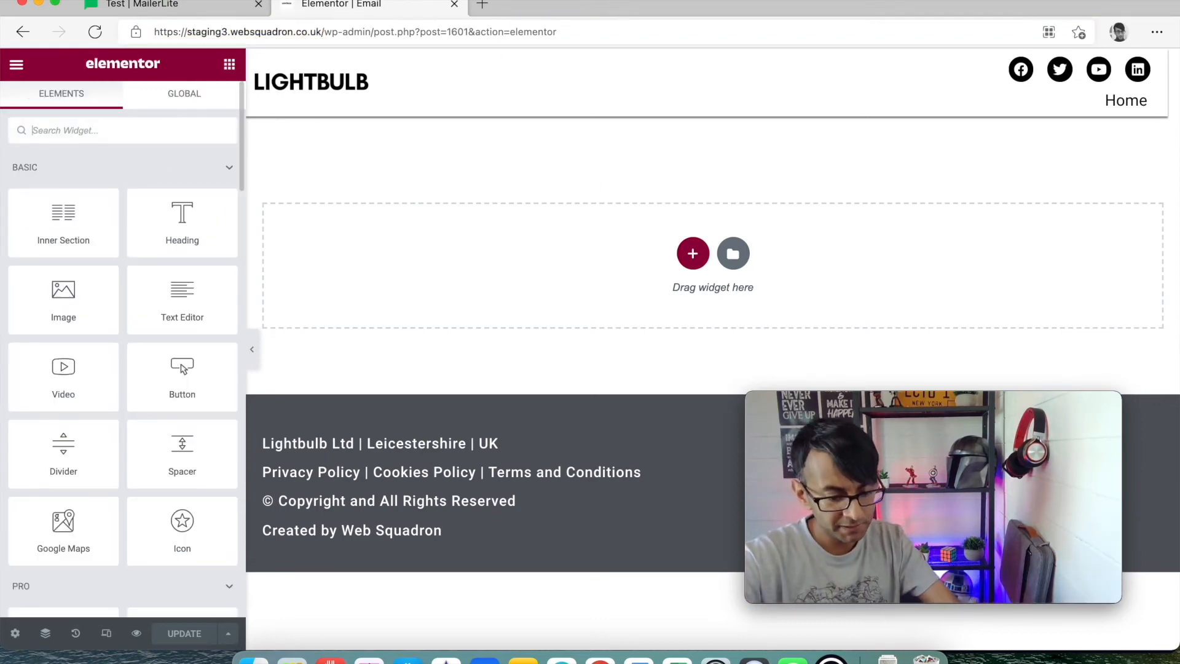
{"action": "type", "text": "html"}
{"action": "left_click_drag", "start_coordinate": [28, 176], "coordinate": [395, 230]}
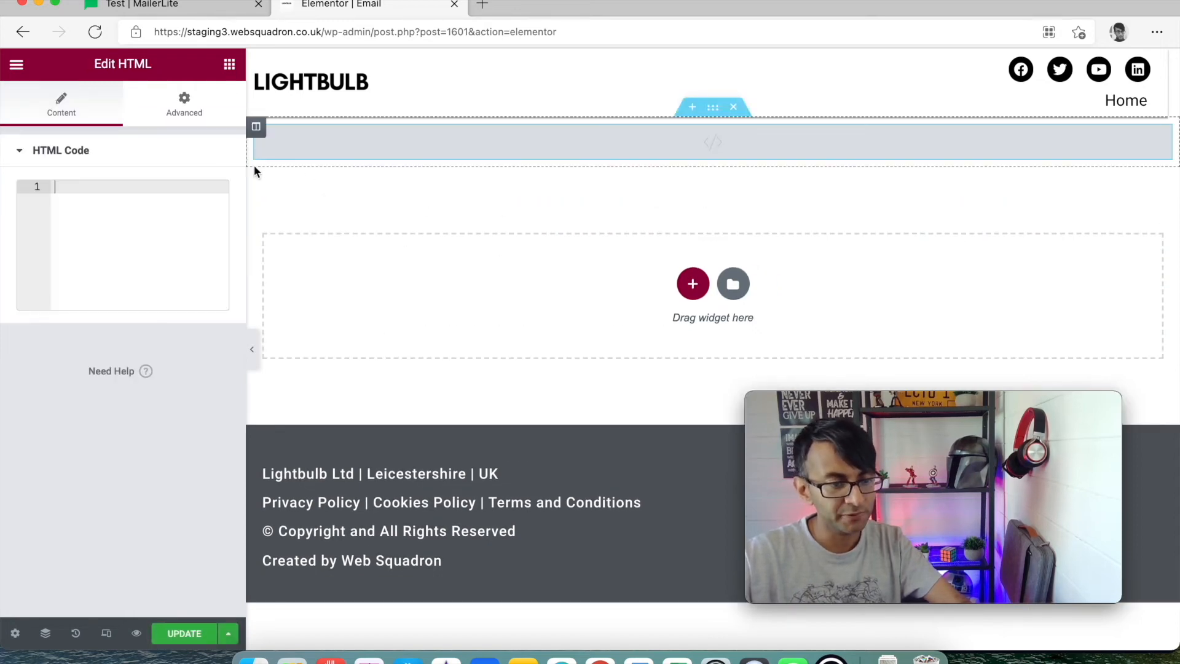
{"action": "key", "text": "super+v"}
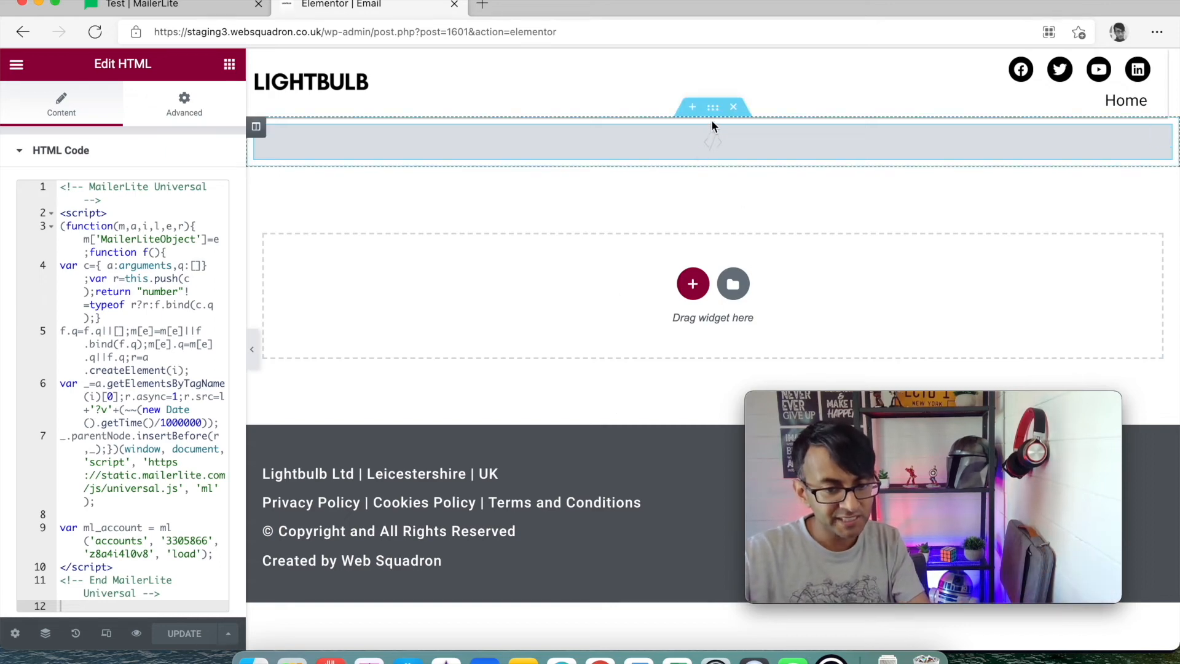
Set the boxed content width of the section holding the HTML widget to 600.
{"action": "left_click", "coordinate": [716, 114]}
{"action": "left_click", "coordinate": [713, 111]}
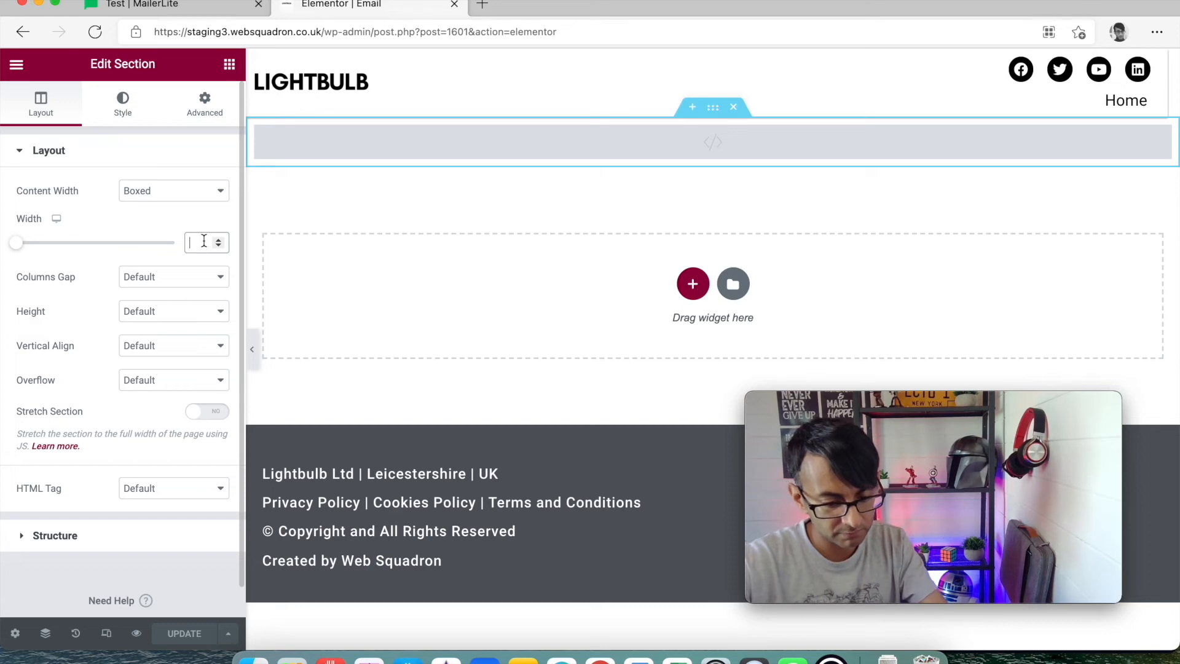
{"action": "type", "text": "600"}
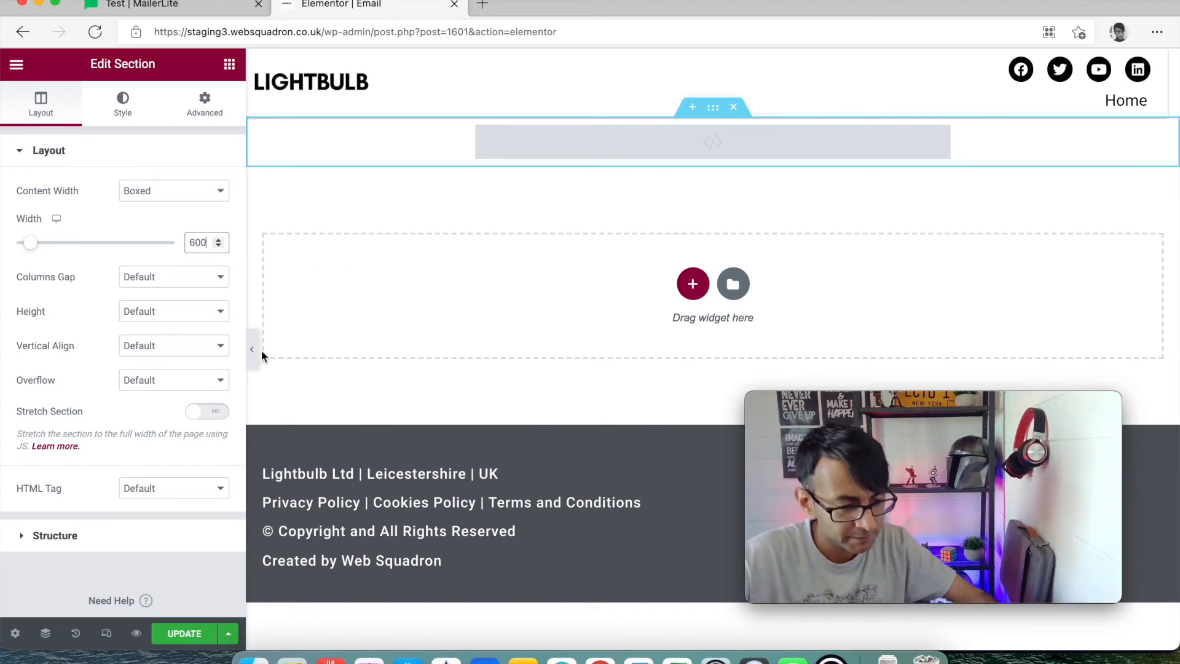
Add a second HTML widget beneath the first one in the same section.
{"action": "left_click", "coordinate": [229, 72]}
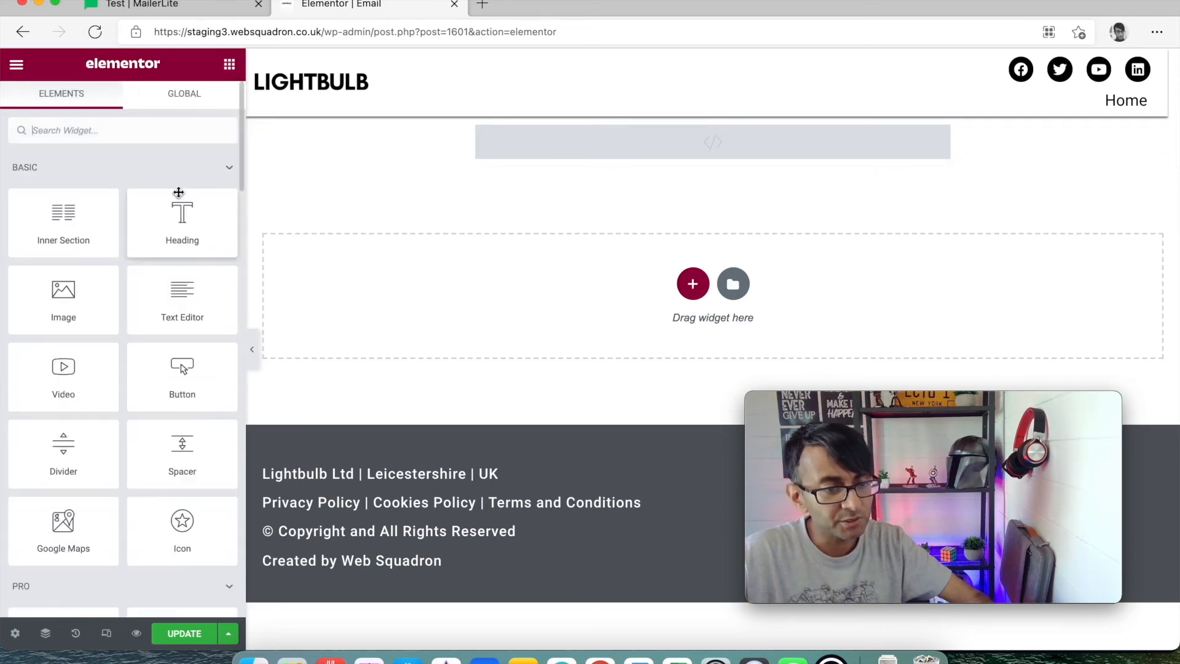
{"action": "type", "text": "html"}
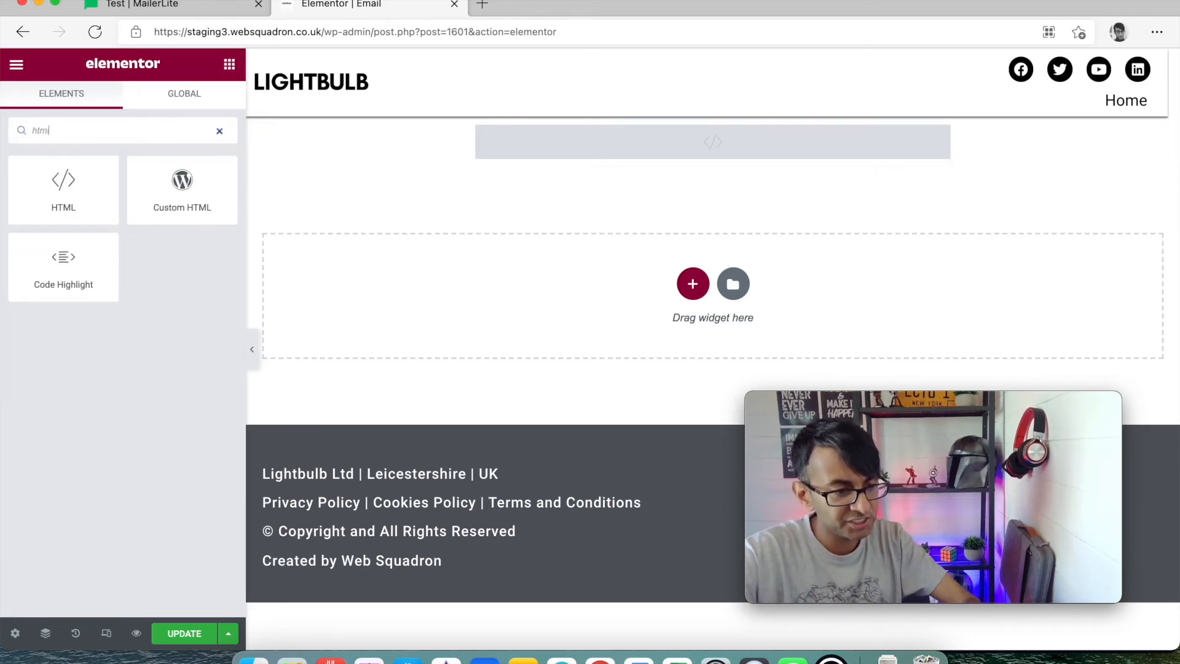
{"action": "left_click_drag", "start_coordinate": [38, 201], "coordinate": [739, 180]}
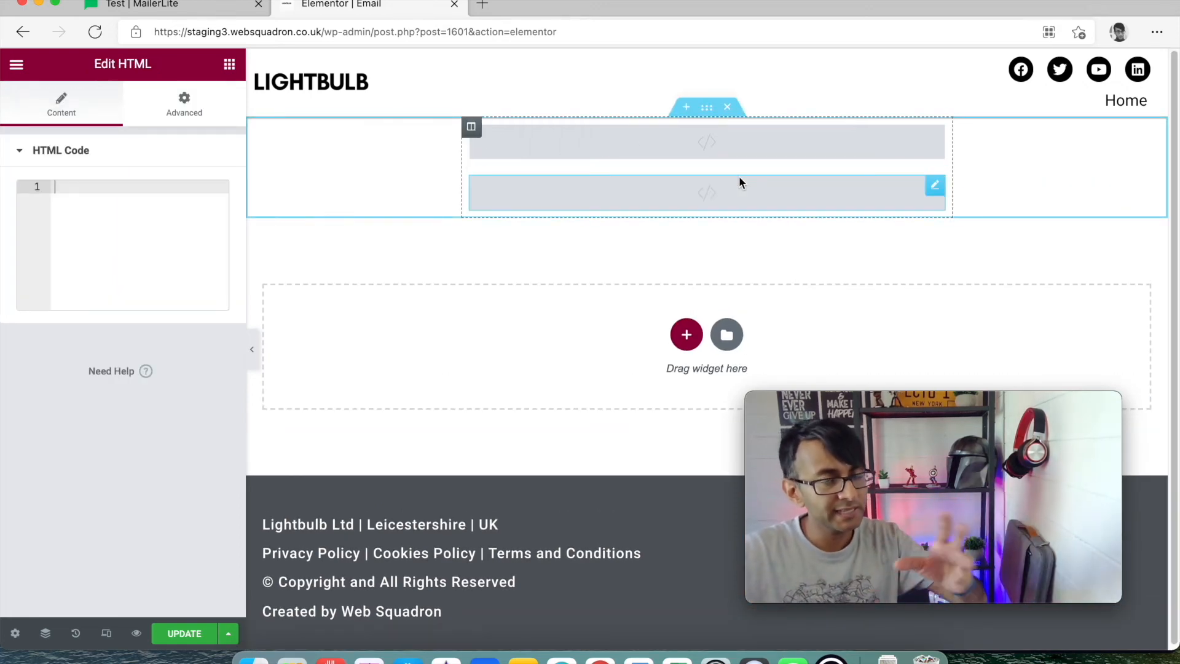
Copy the ml-form-embed div code from MailerLite, paste it into the second HTML widget in Elementor, and update the page.
{"action": "left_click", "coordinate": [241, 7]}
{"action": "left_click", "coordinate": [464, 326]}
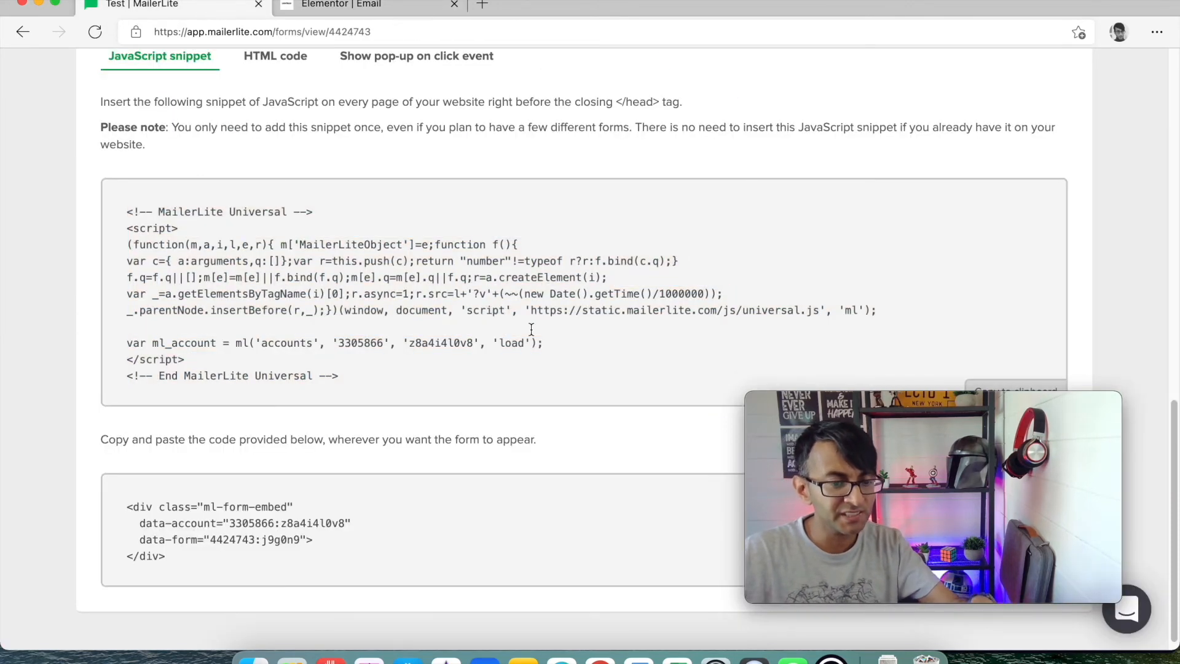
{"action": "left_click_drag", "start_coordinate": [455, 395], "coordinate": [152, 209]}
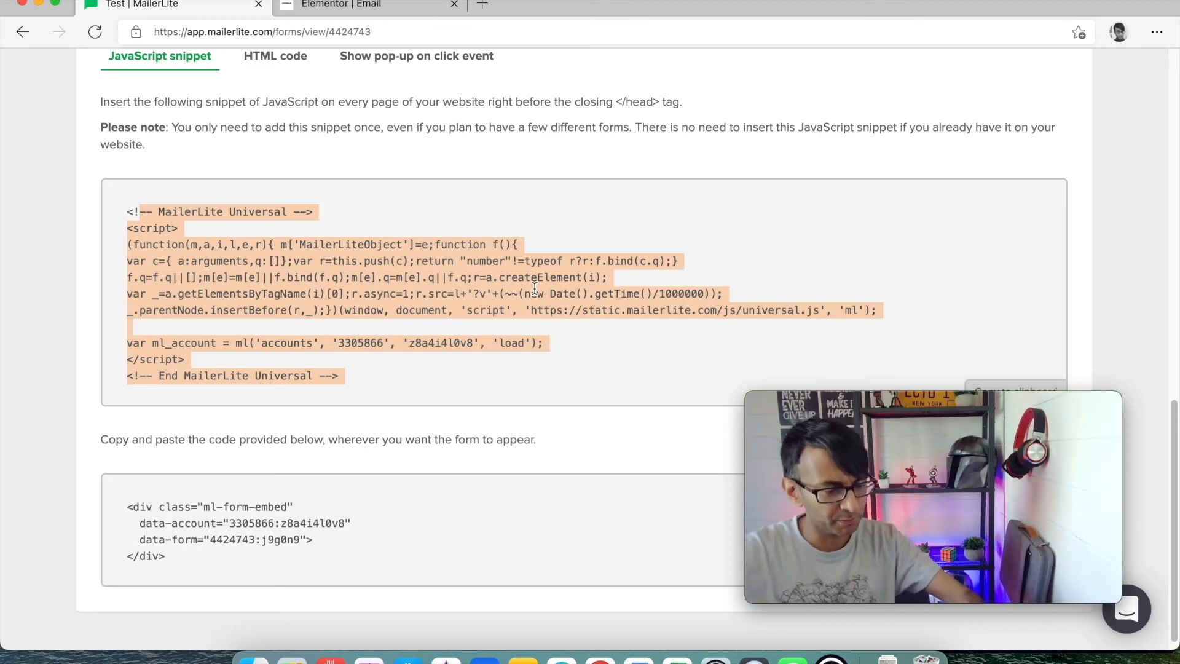
{"action": "left_click_drag", "start_coordinate": [209, 570], "coordinate": [109, 496]}
{"action": "key", "text": "super+c"}
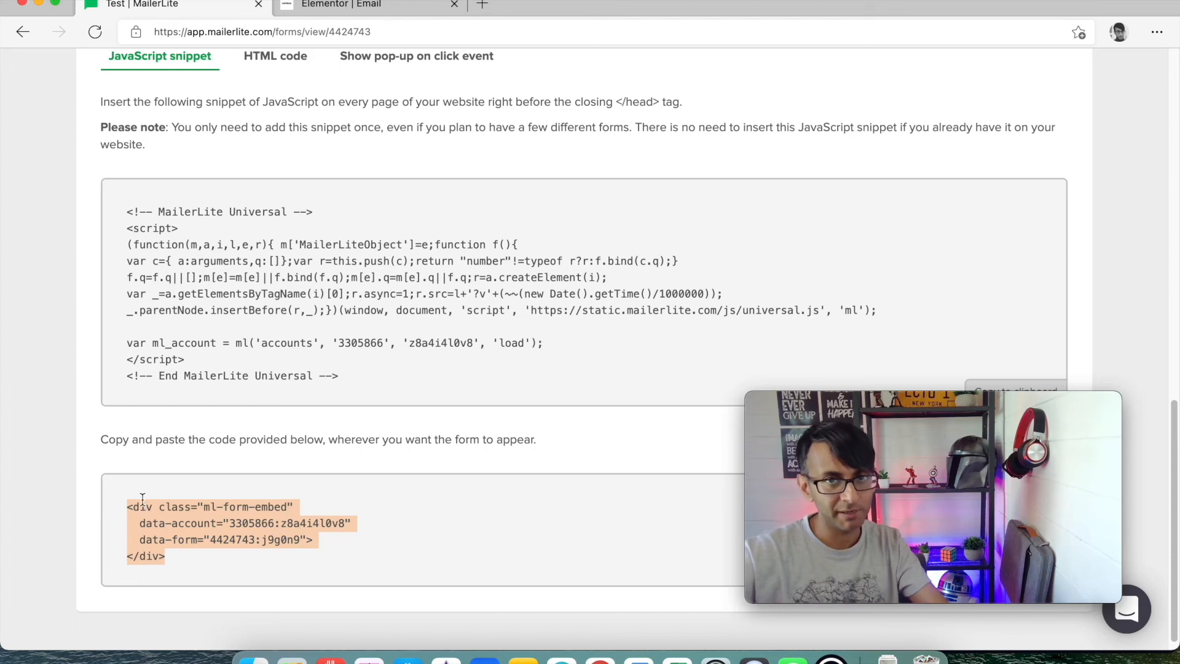
{"action": "scroll", "coordinate": [393, 522], "scroll_direction": "down", "scroll_amount": 1}
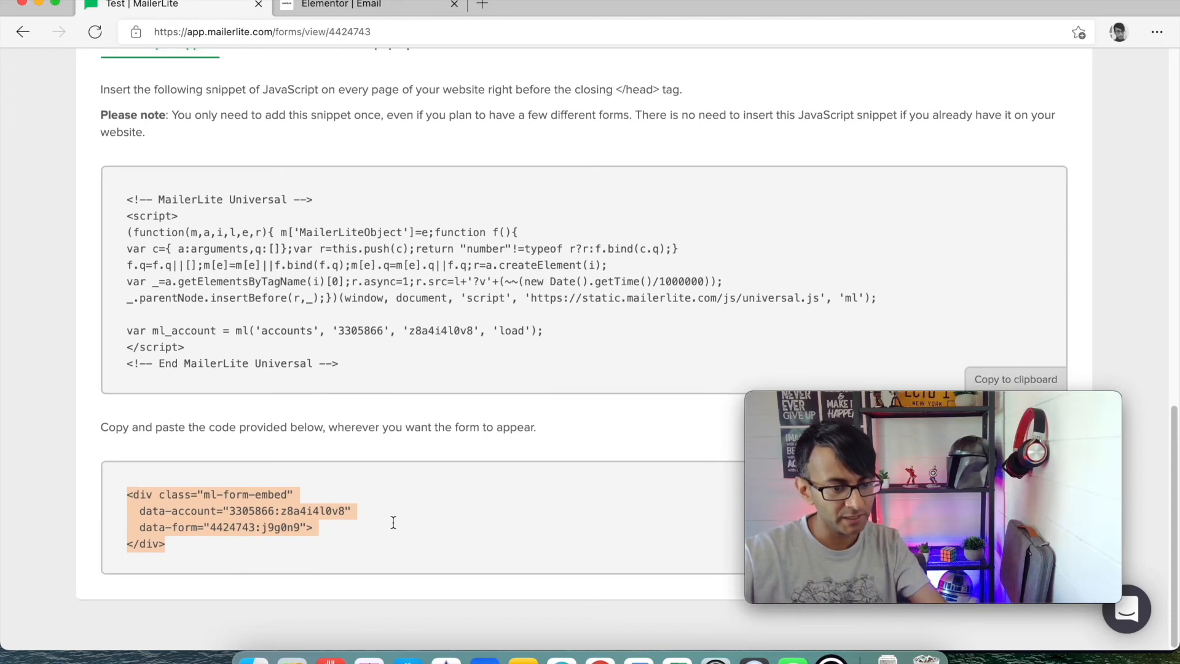
{"action": "left_click", "coordinate": [376, 8]}
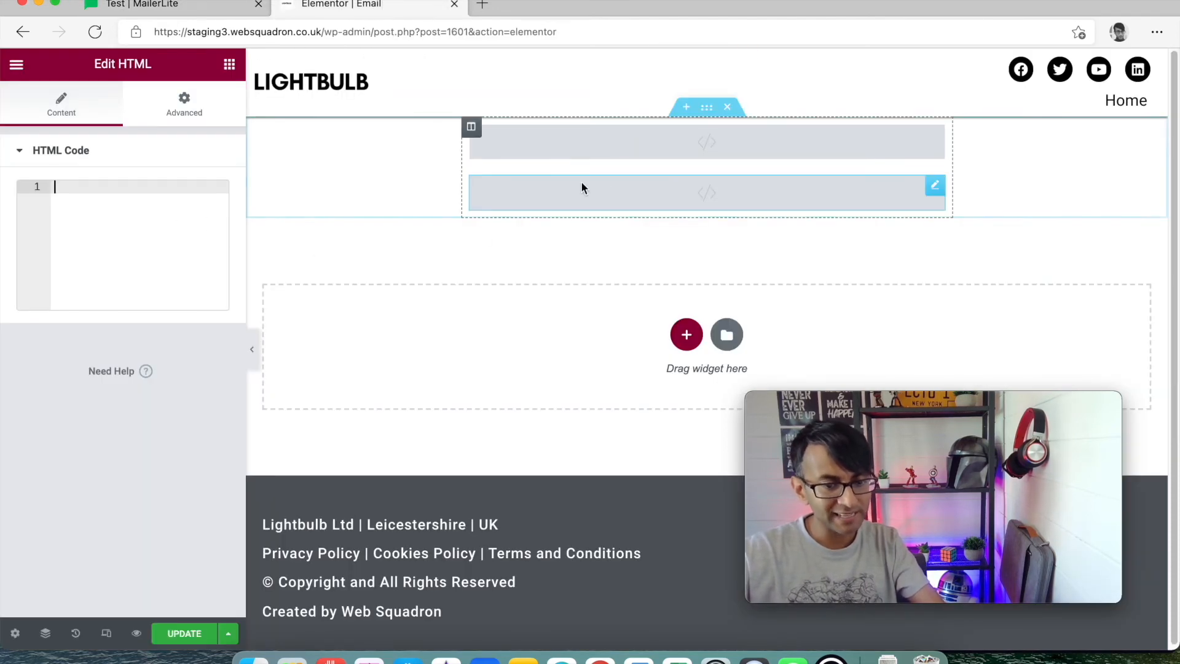
{"action": "left_click", "coordinate": [191, 219]}
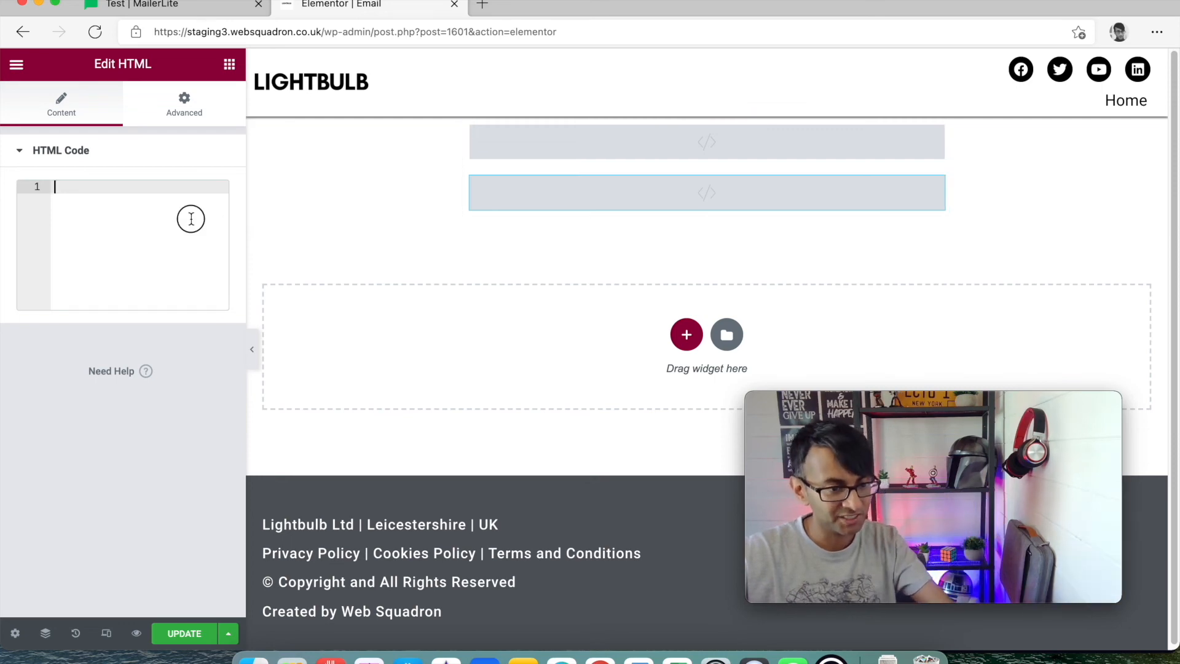
{"action": "key", "text": "super+v"}
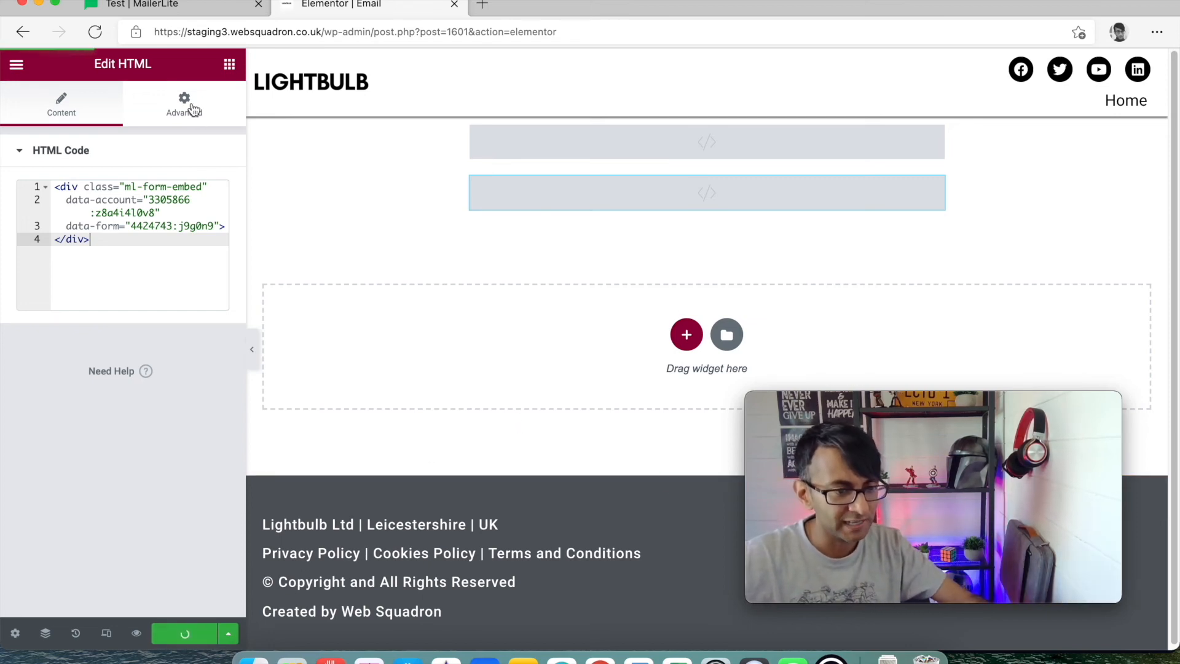
Copy the pop-up link code from MailerLite's Show pop-up on click event embed option.
{"action": "left_click", "coordinate": [195, 6]}
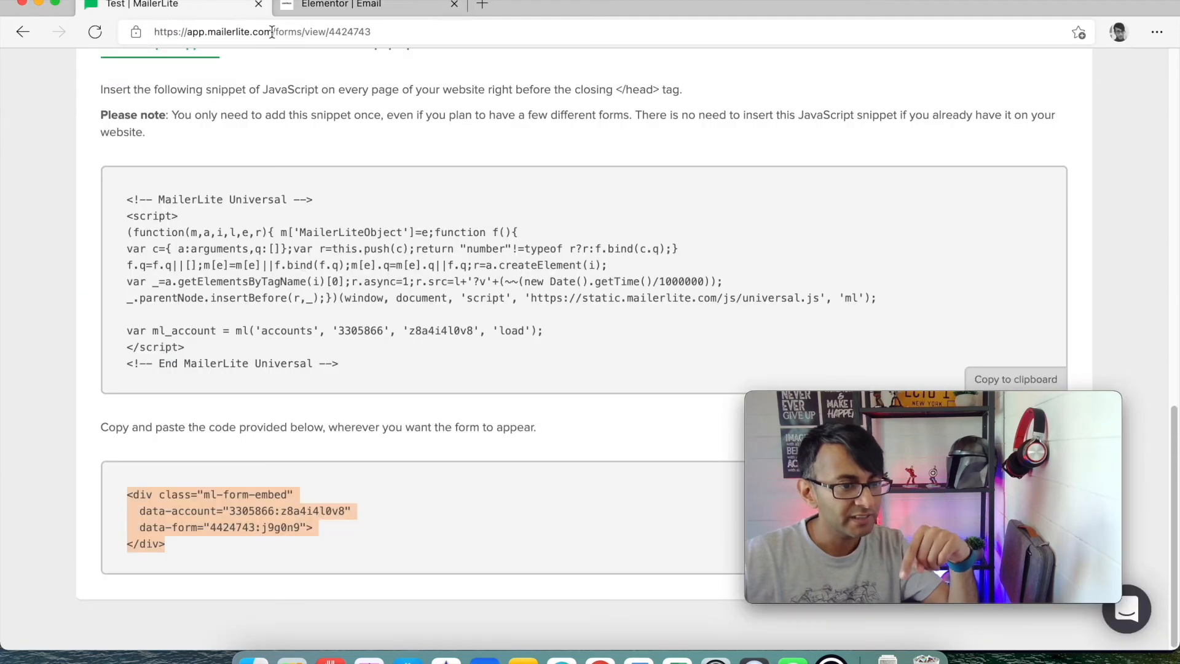
{"action": "scroll", "coordinate": [634, 321], "scroll_direction": "up", "scroll_amount": 5}
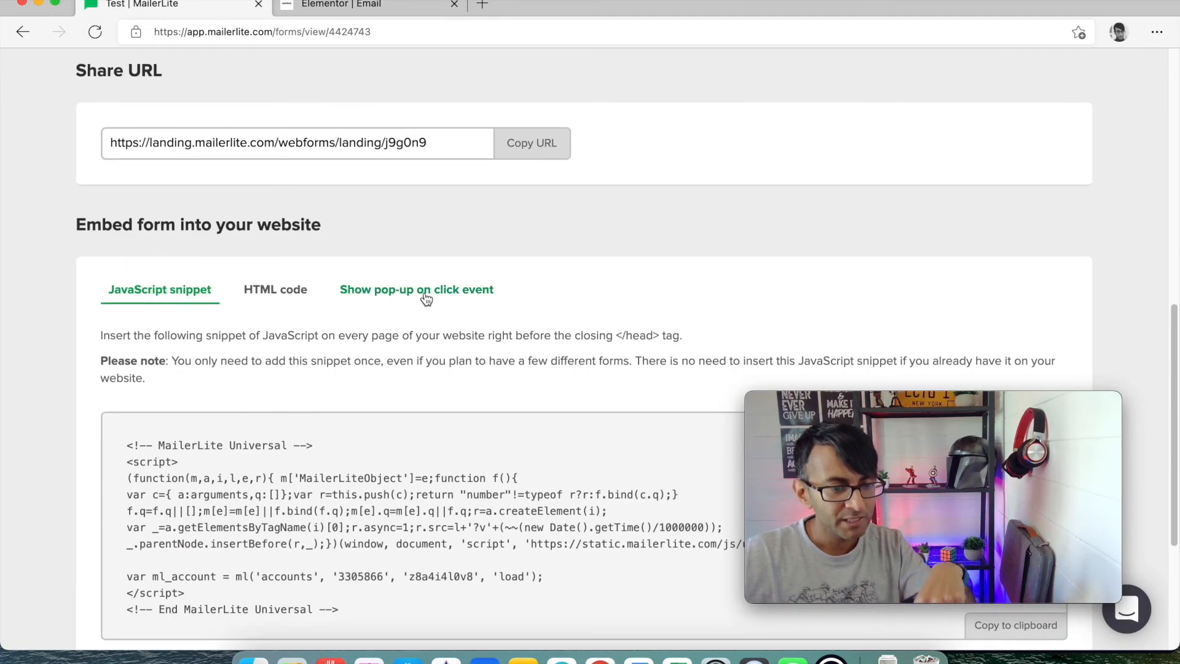
{"action": "left_click", "coordinate": [428, 298]}
{"action": "scroll", "coordinate": [484, 319], "scroll_direction": "down", "scroll_amount": 8}
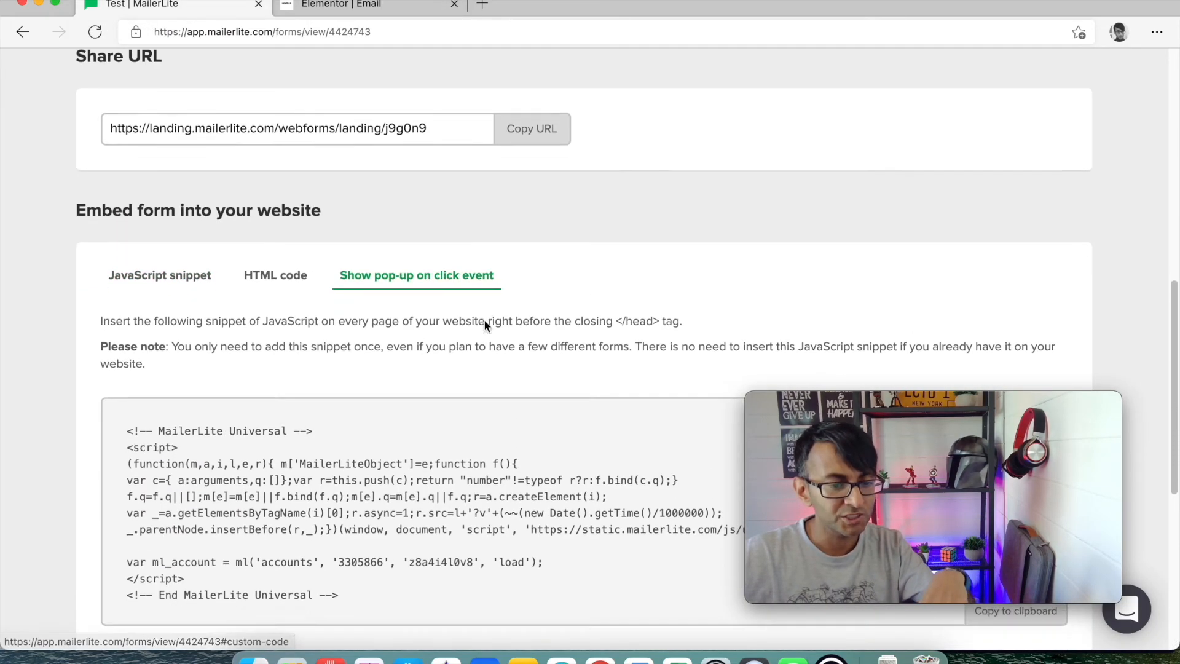
{"action": "left_click_drag", "start_coordinate": [256, 495], "coordinate": [106, 472]}
{"action": "key", "text": "super+c"}
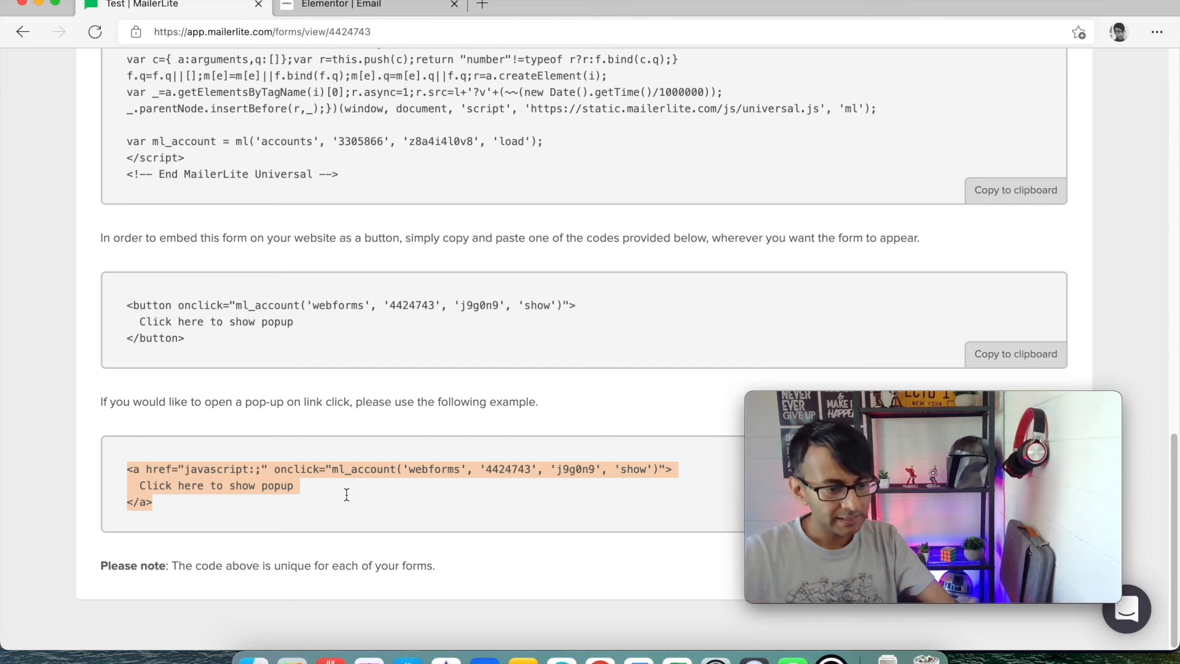
Paste the pop-up link code into a third HTML widget below the other two on the Elementor page.
{"action": "left_click", "coordinate": [380, 6]}
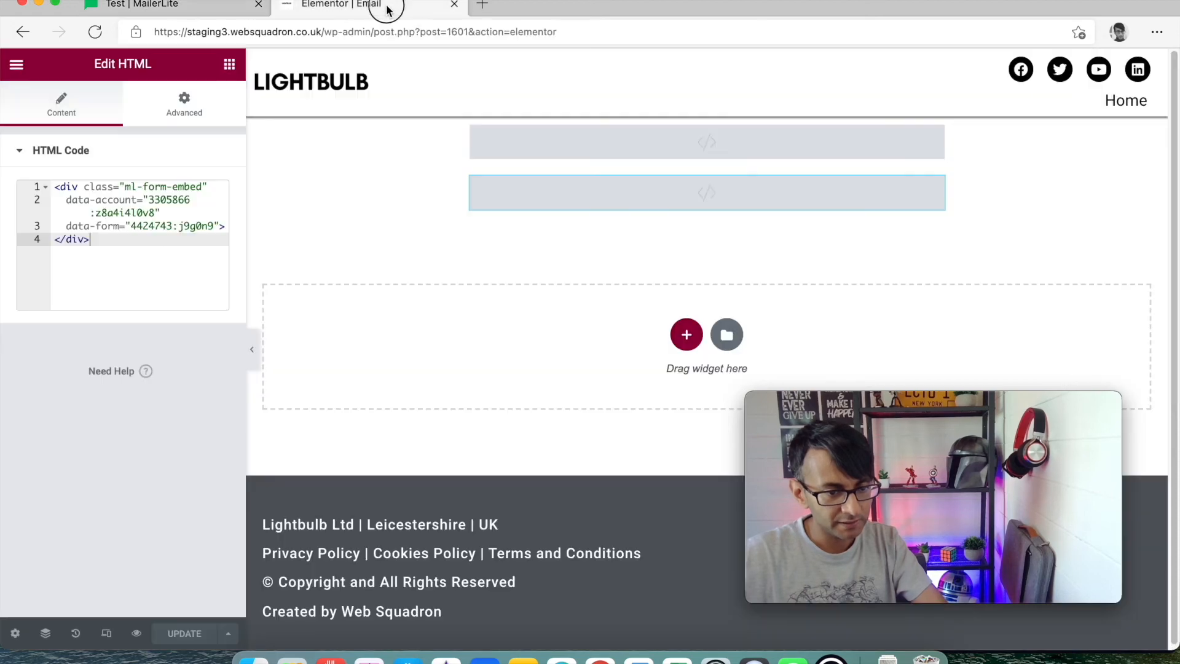
{"action": "left_click", "coordinate": [229, 64]}
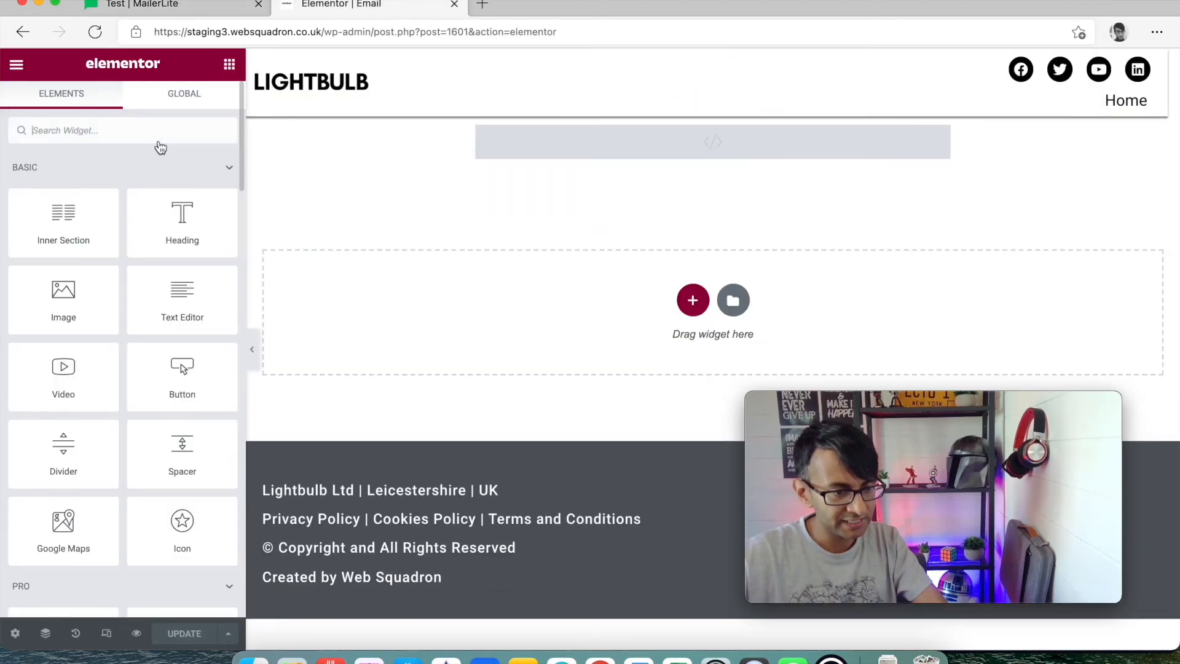
{"action": "left_click", "coordinate": [166, 129]}
{"action": "type", "text": "html"}
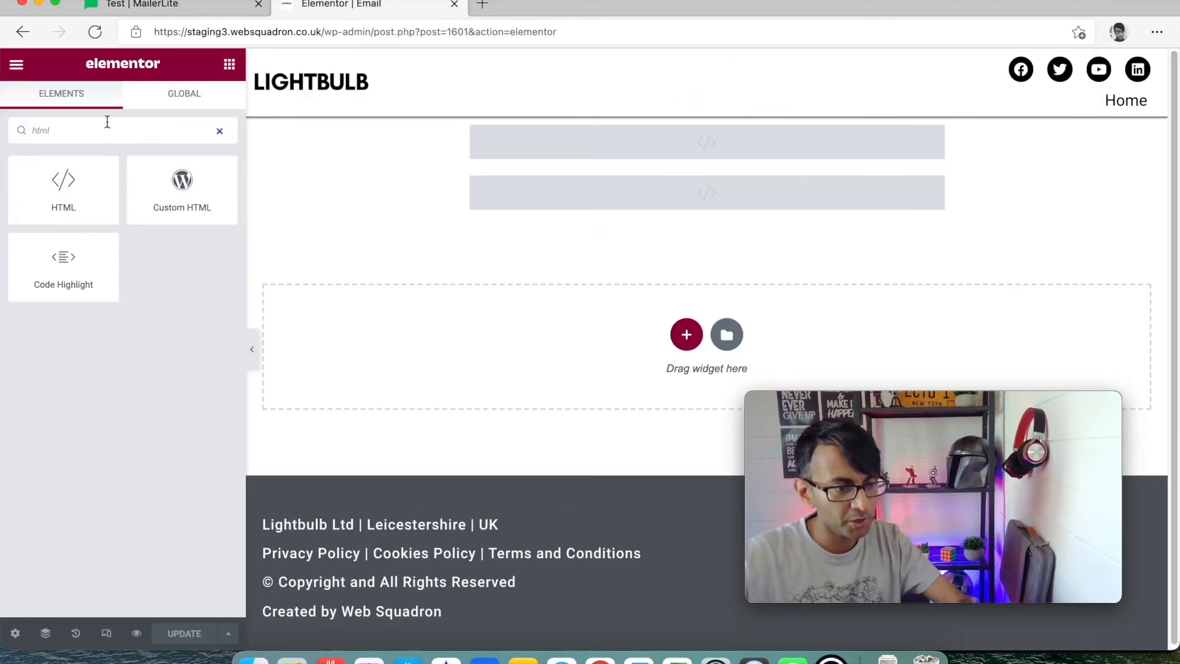
{"action": "left_click_drag", "start_coordinate": [63, 184], "coordinate": [617, 204]}
{"action": "key", "text": "super+v"}
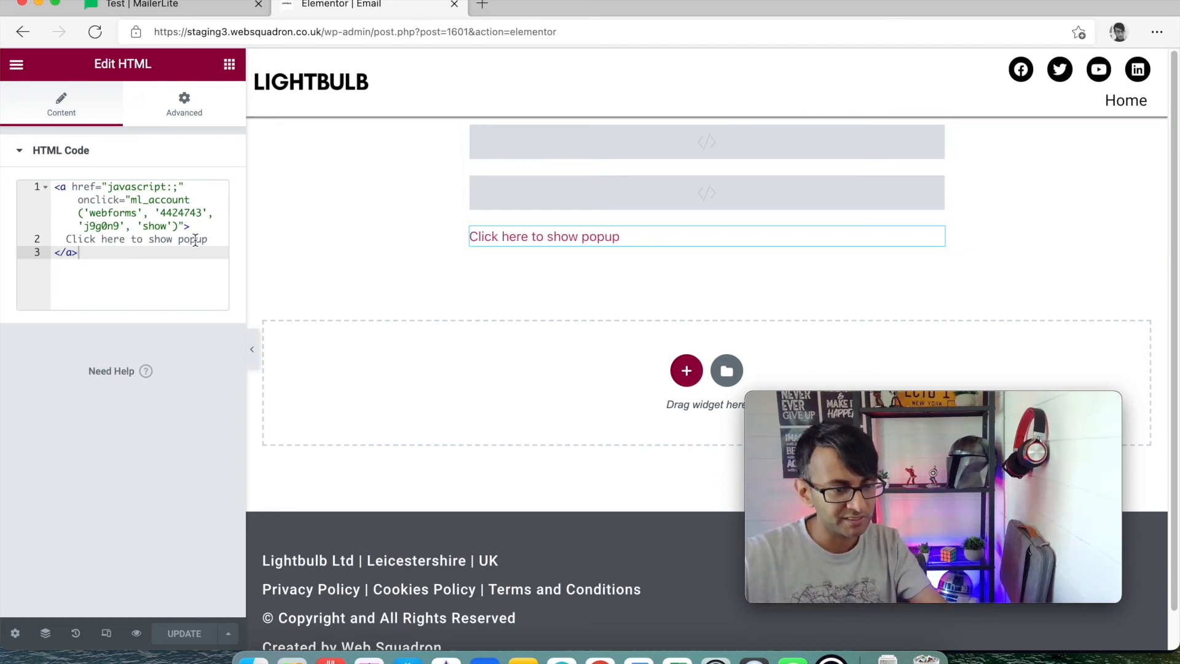
Delete the HTML widget with the "Click here to show popup" link and update the page.
{"action": "right_click", "coordinate": [936, 239]}
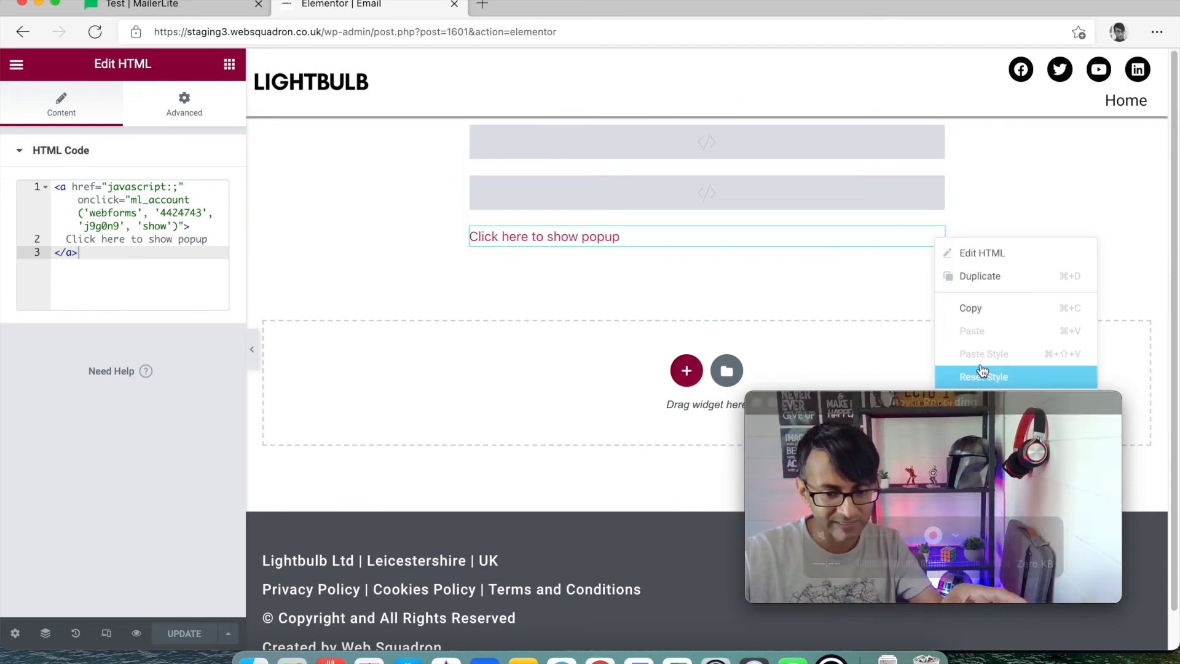
{"action": "left_click_drag", "start_coordinate": [964, 401], "coordinate": [1011, 449]}
{"action": "left_click", "coordinate": [977, 473]}
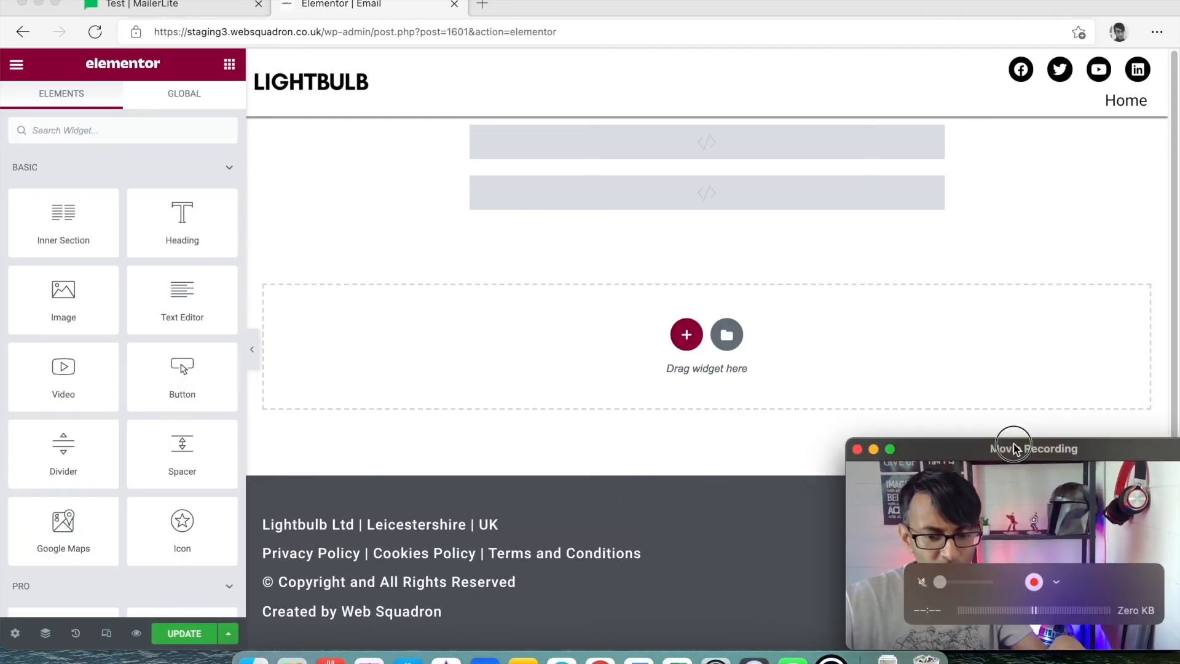
{"action": "left_click", "coordinate": [994, 263]}
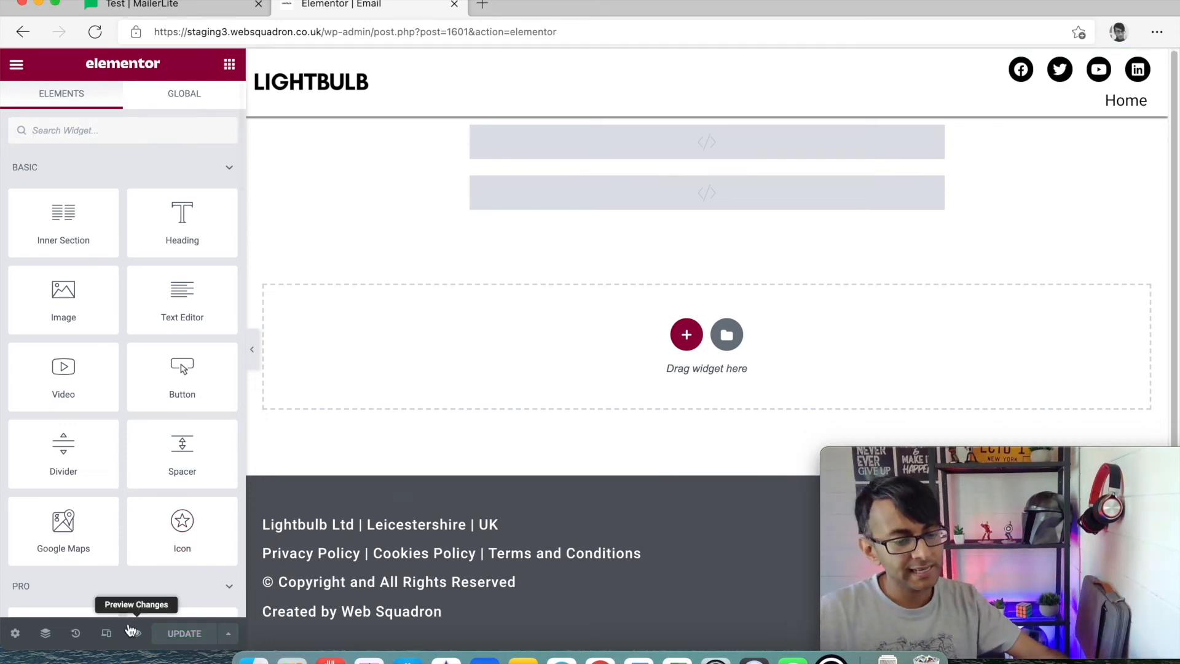
Preview the Email page and look through the embedded newsletter form from top to bottom.
{"action": "left_click", "coordinate": [138, 636]}
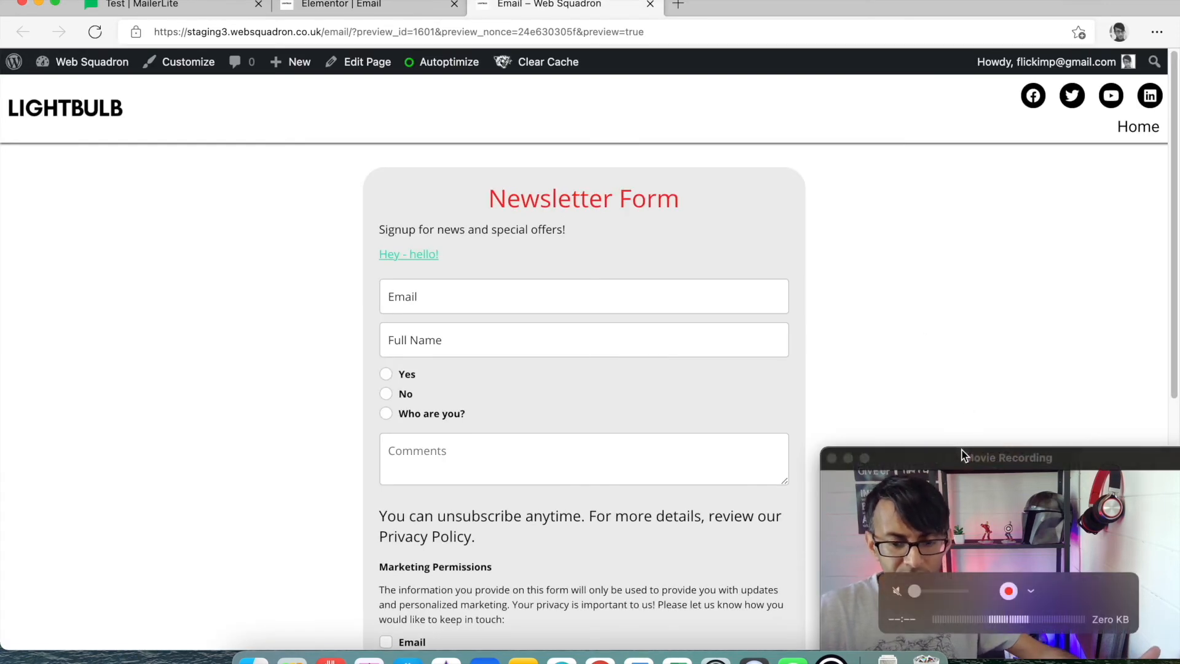
{"action": "left_click_drag", "start_coordinate": [963, 455], "coordinate": [975, 430]}
{"action": "scroll", "coordinate": [644, 410], "scroll_direction": "down", "scroll_amount": 1}
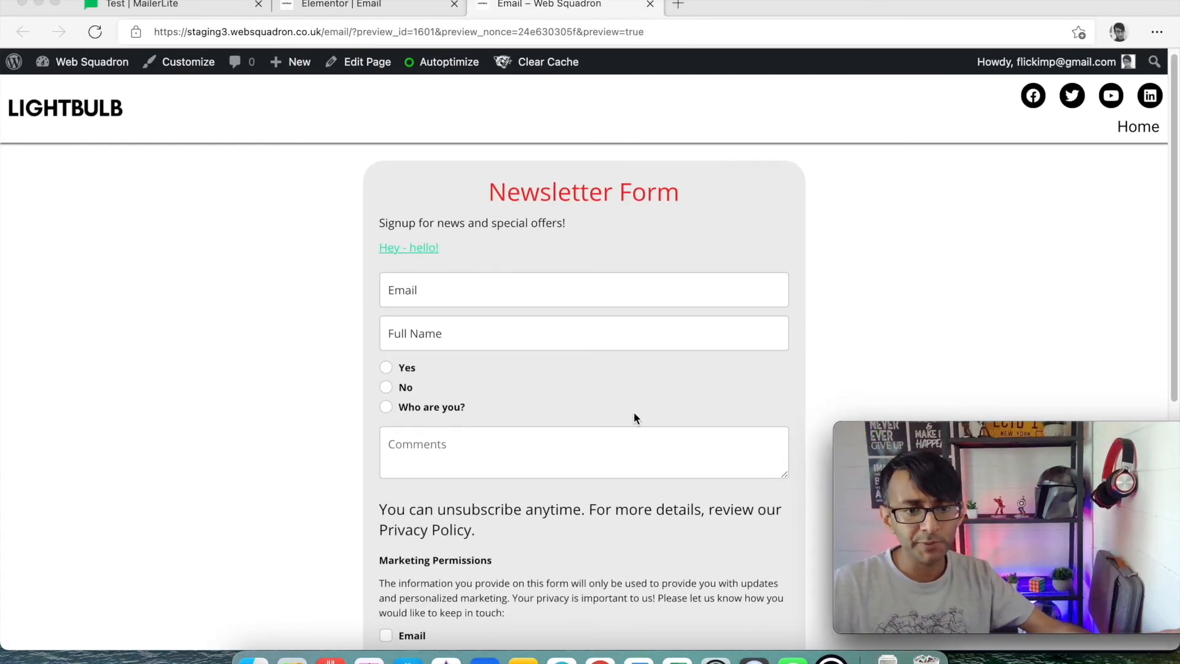
{"action": "scroll", "coordinate": [590, 344], "scroll_direction": "up", "scroll_amount": 1}
{"action": "scroll", "coordinate": [570, 277], "scroll_direction": "down", "scroll_amount": 10}
{"action": "scroll", "coordinate": [557, 315], "scroll_direction": "up", "scroll_amount": 10}
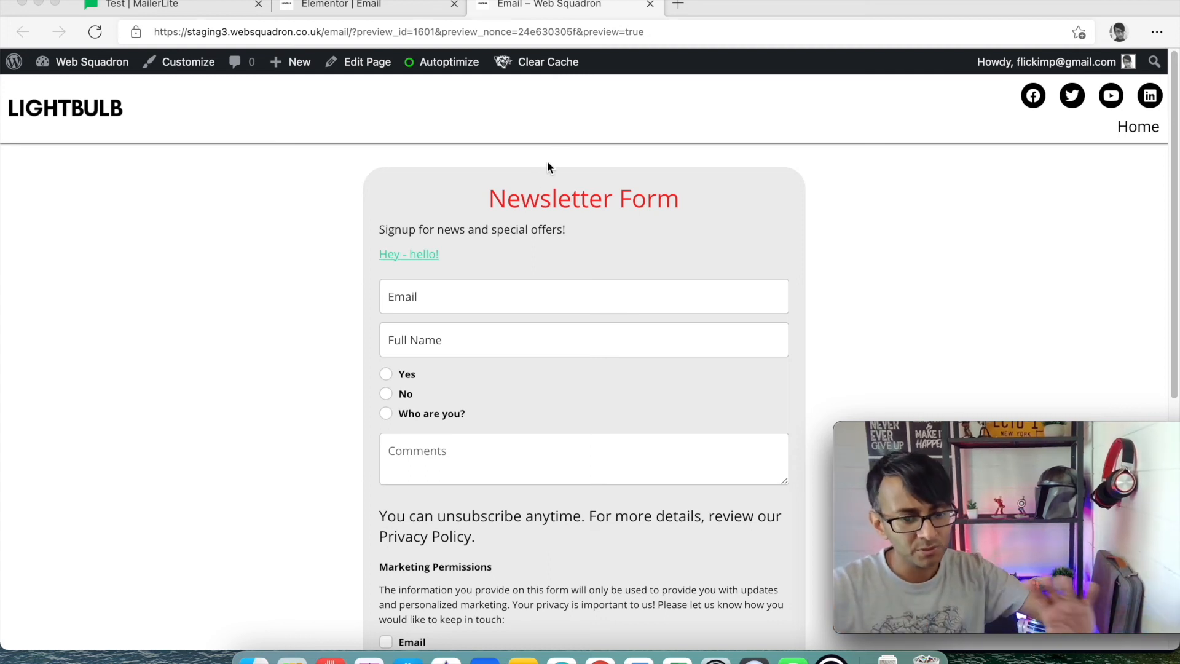
Fill in the subscriber's email and full name on the previewed newsletter form and choose the Yes option.
{"action": "scroll", "coordinate": [594, 195], "scroll_direction": "down", "scroll_amount": 1}
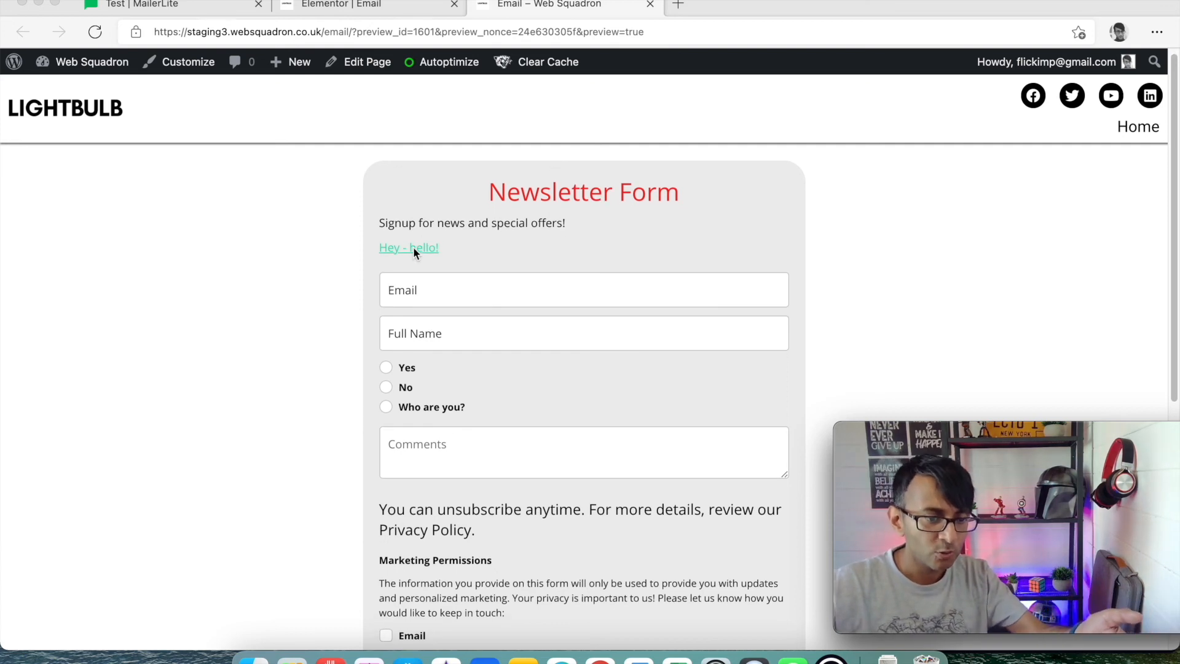
{"action": "left_click", "coordinate": [430, 252]}
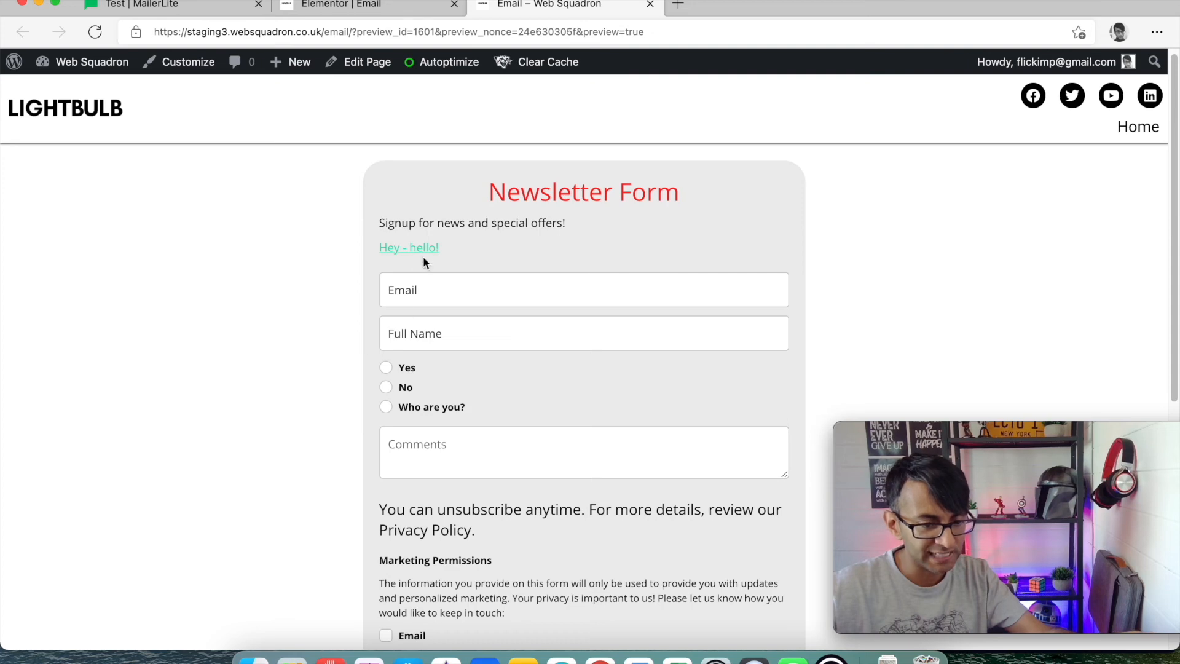
{"action": "scroll", "coordinate": [551, 299], "scroll_direction": "down", "scroll_amount": 1}
{"action": "left_click", "coordinate": [506, 263]}
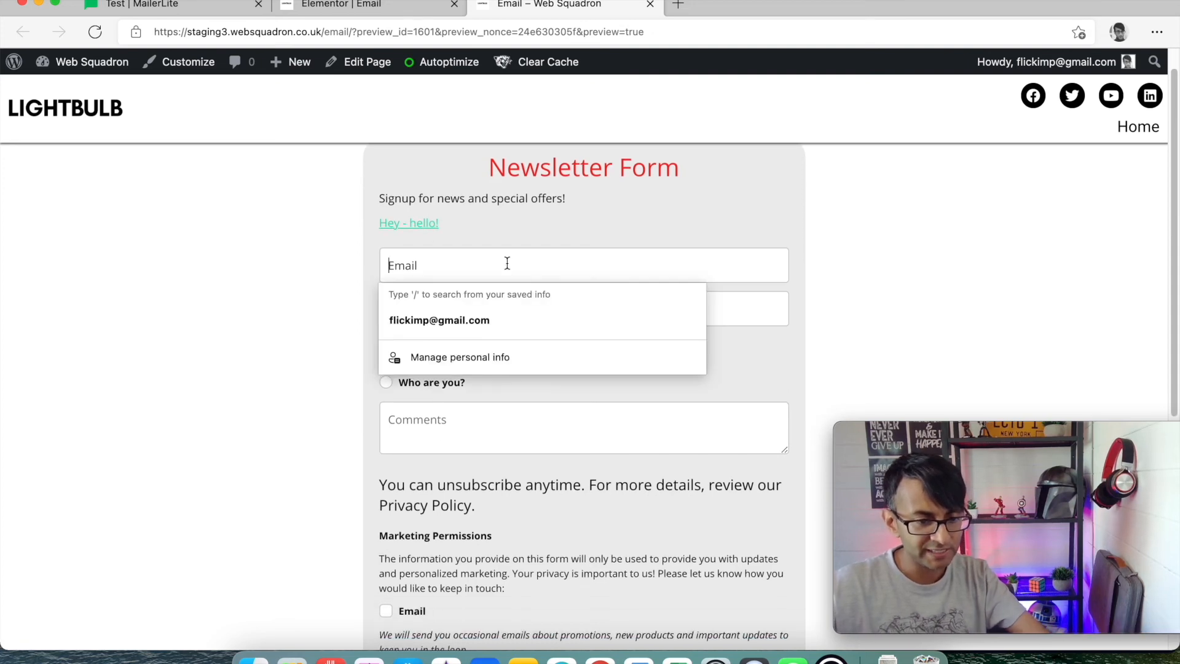
{"action": "left_click", "coordinate": [486, 317]}
{"action": "left_click", "coordinate": [470, 312]}
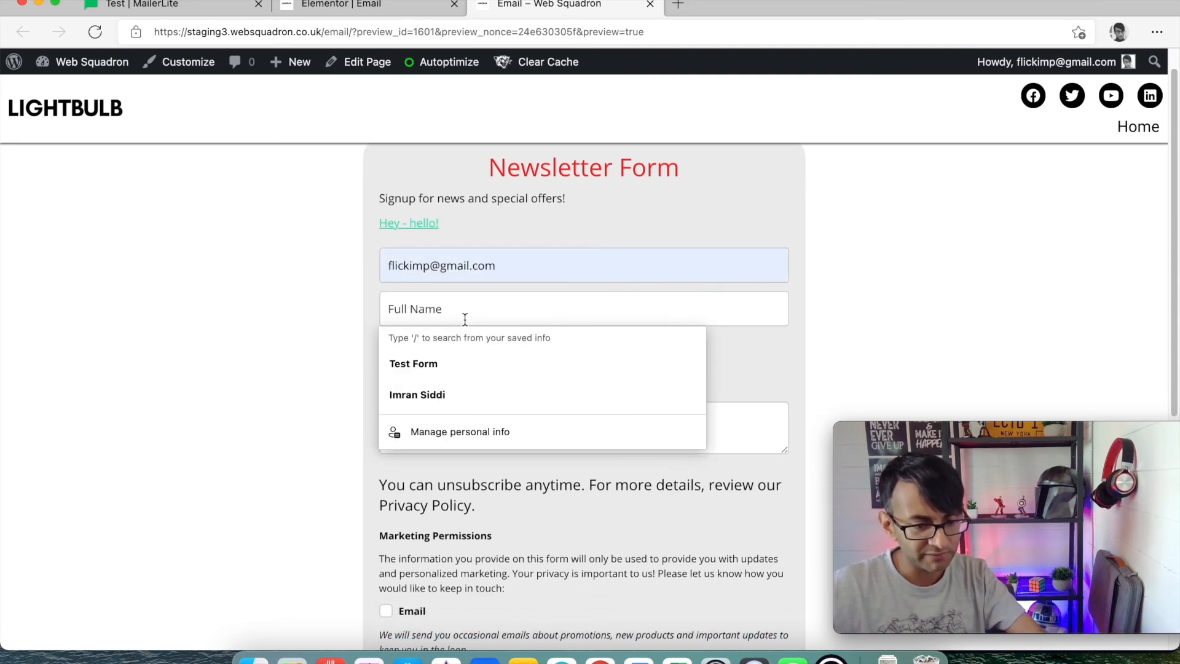
{"action": "left_click", "coordinate": [445, 394]}
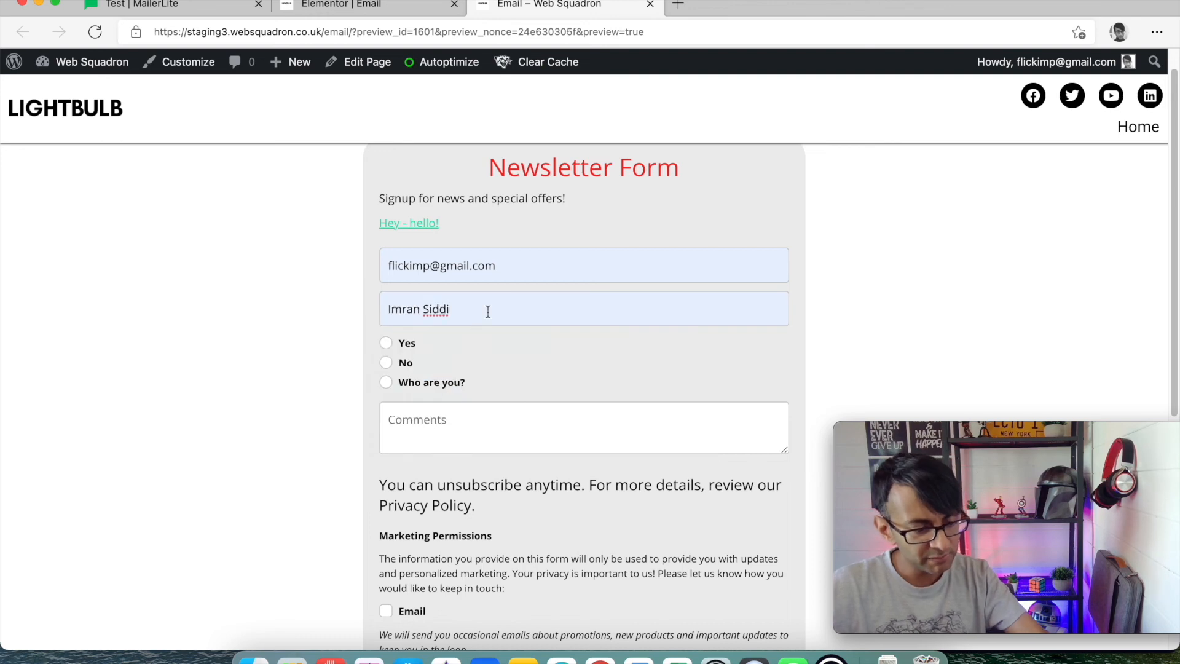
{"action": "type", "text": "q"}
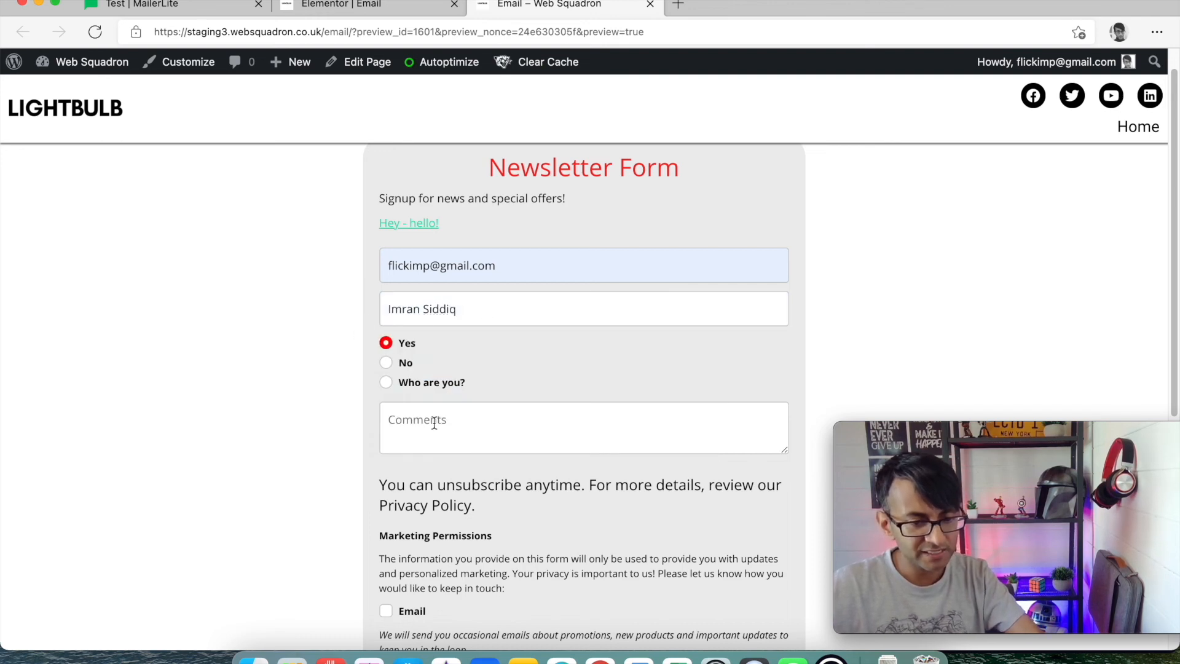
Complete the signup with the comment "sdsdsds" and the news and updates opt-in ticked, and submit the form.
{"action": "scroll", "coordinate": [368, 430], "scroll_direction": "down", "scroll_amount": 6}
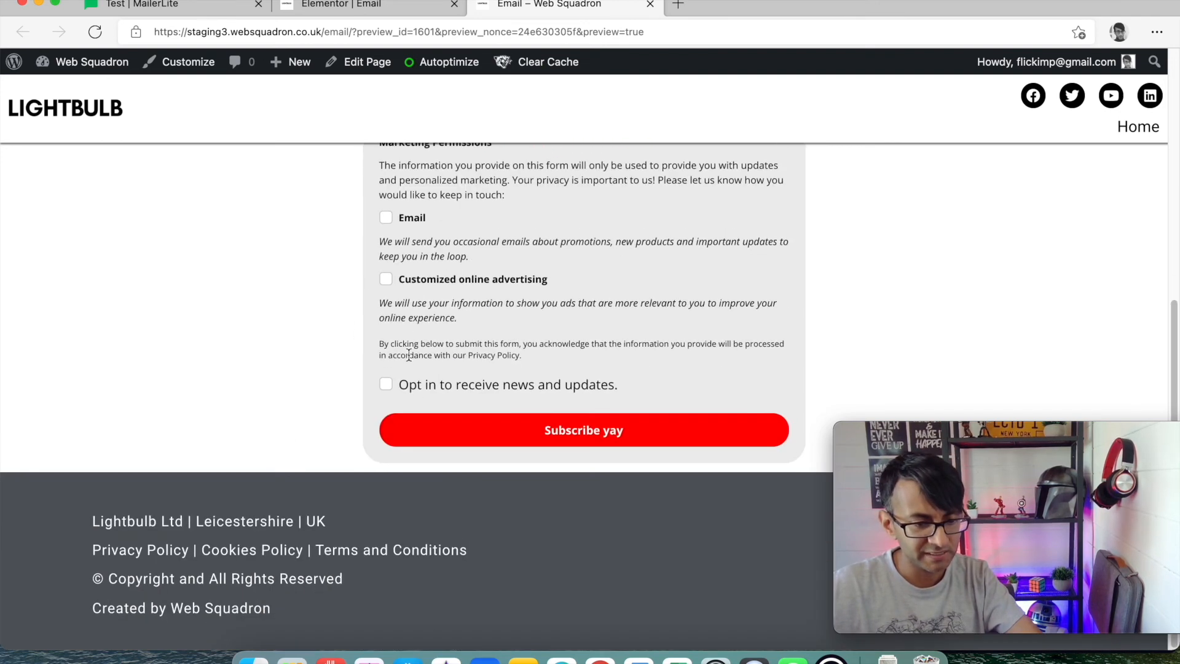
{"action": "scroll", "coordinate": [406, 344], "scroll_direction": "up", "scroll_amount": 1}
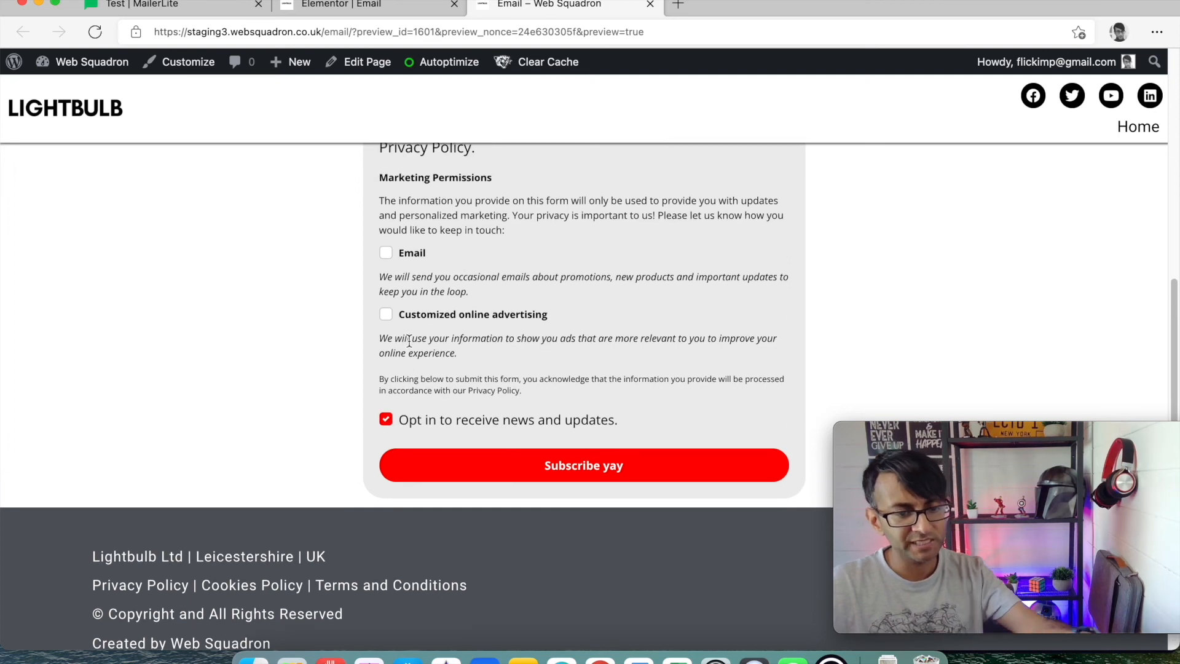
{"action": "scroll", "coordinate": [553, 308], "scroll_direction": "up", "scroll_amount": 4}
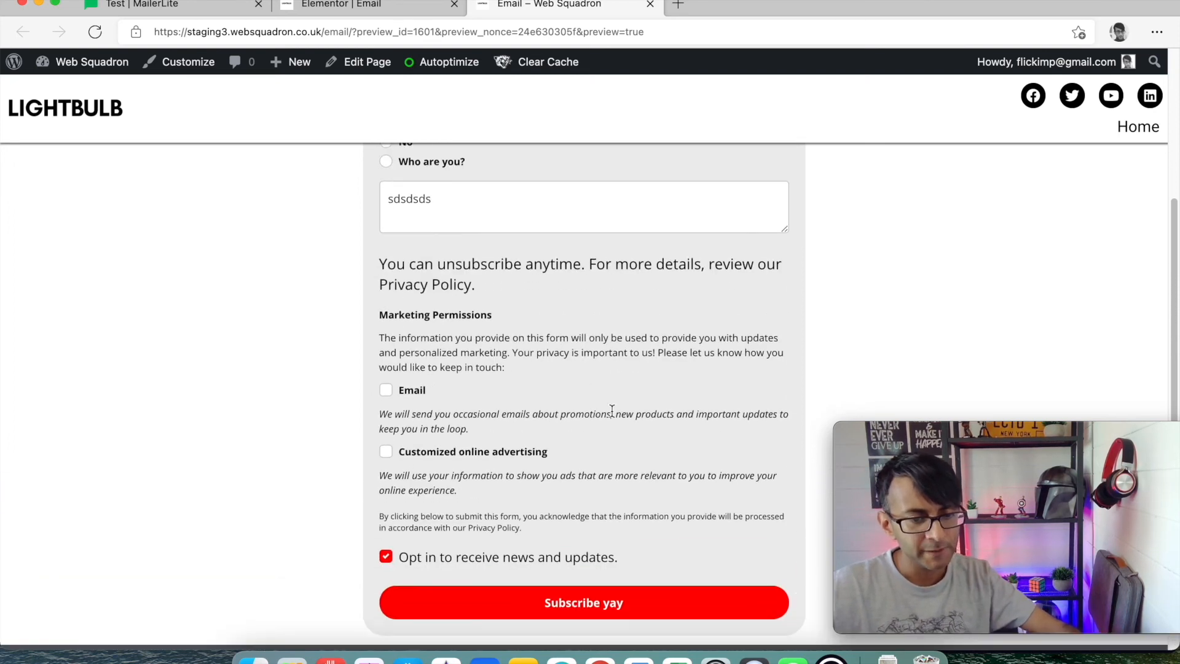
{"action": "scroll", "coordinate": [623, 427], "scroll_direction": "down", "scroll_amount": 3}
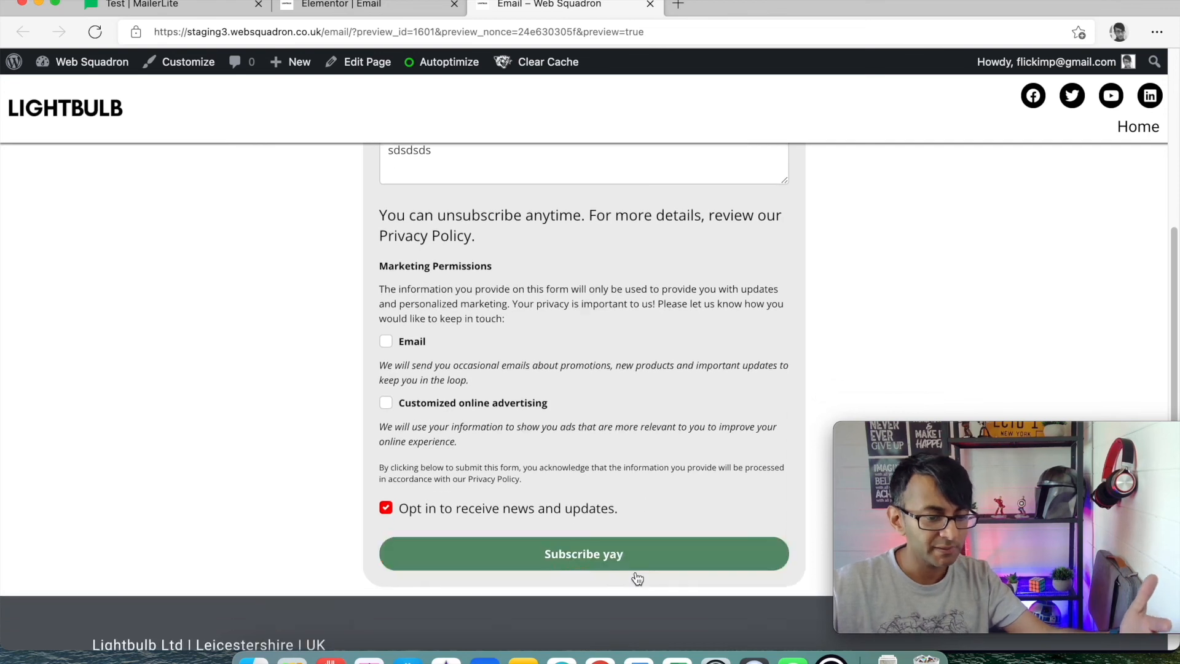
{"action": "left_click", "coordinate": [610, 566]}
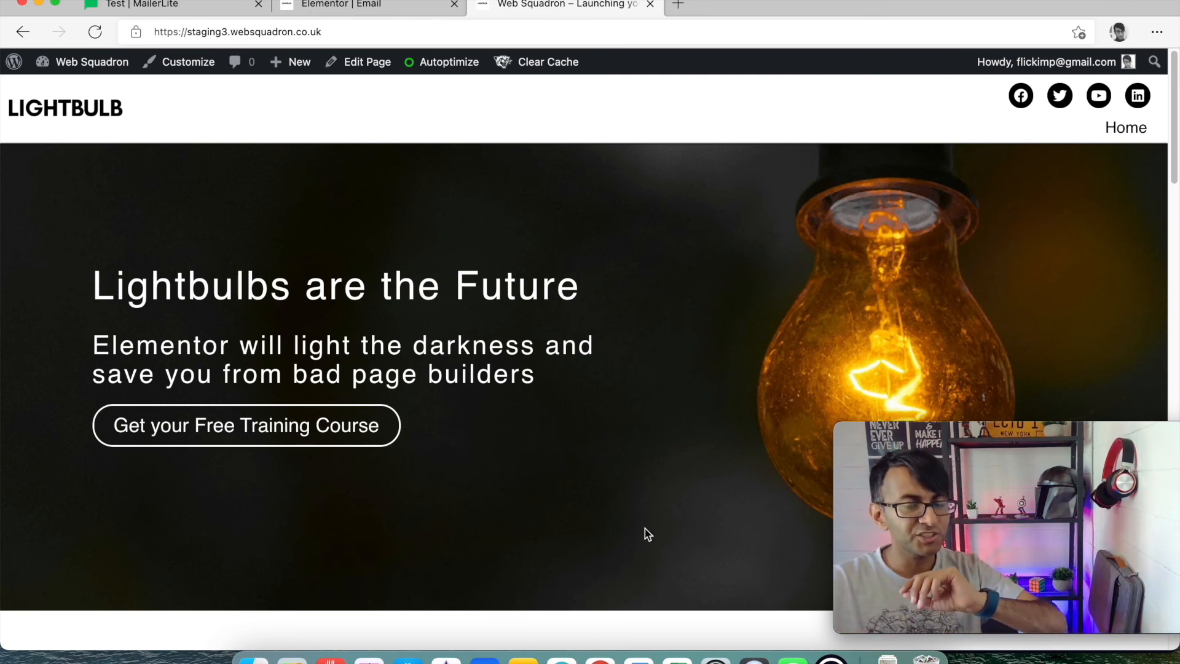
Switch to MailerLite and check the list of all subscribers for the submitted signup.
{"action": "left_click", "coordinate": [188, 7]}
{"action": "scroll", "coordinate": [356, 184], "scroll_direction": "up", "scroll_amount": 15}
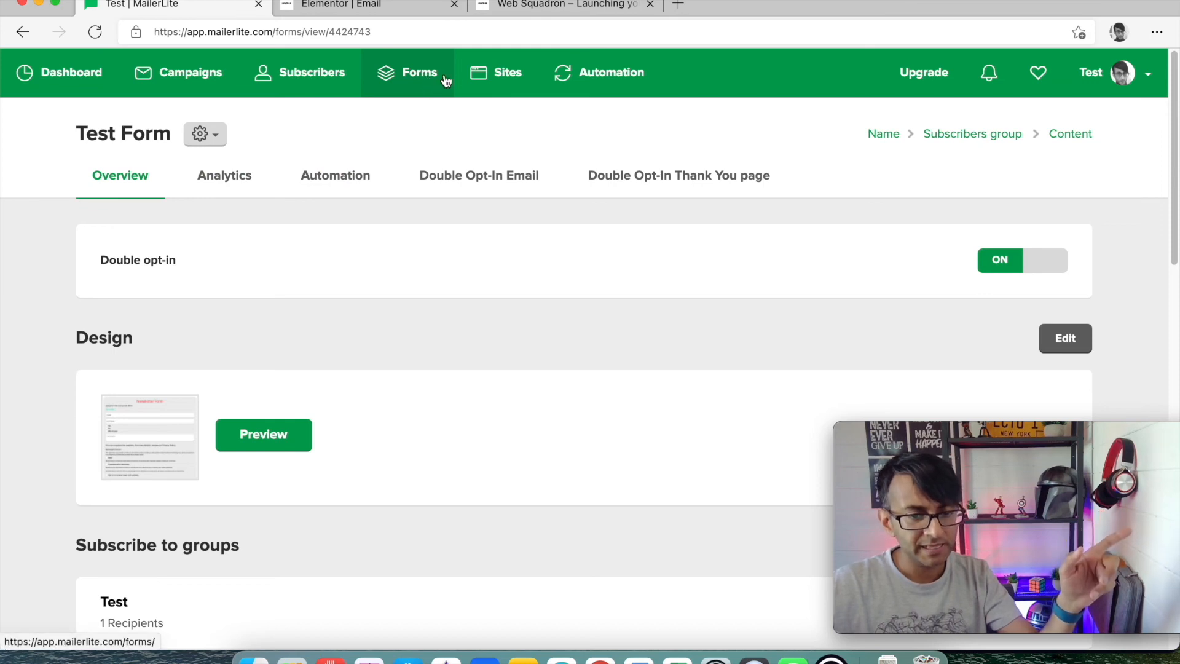
{"action": "left_click", "coordinate": [314, 80]}
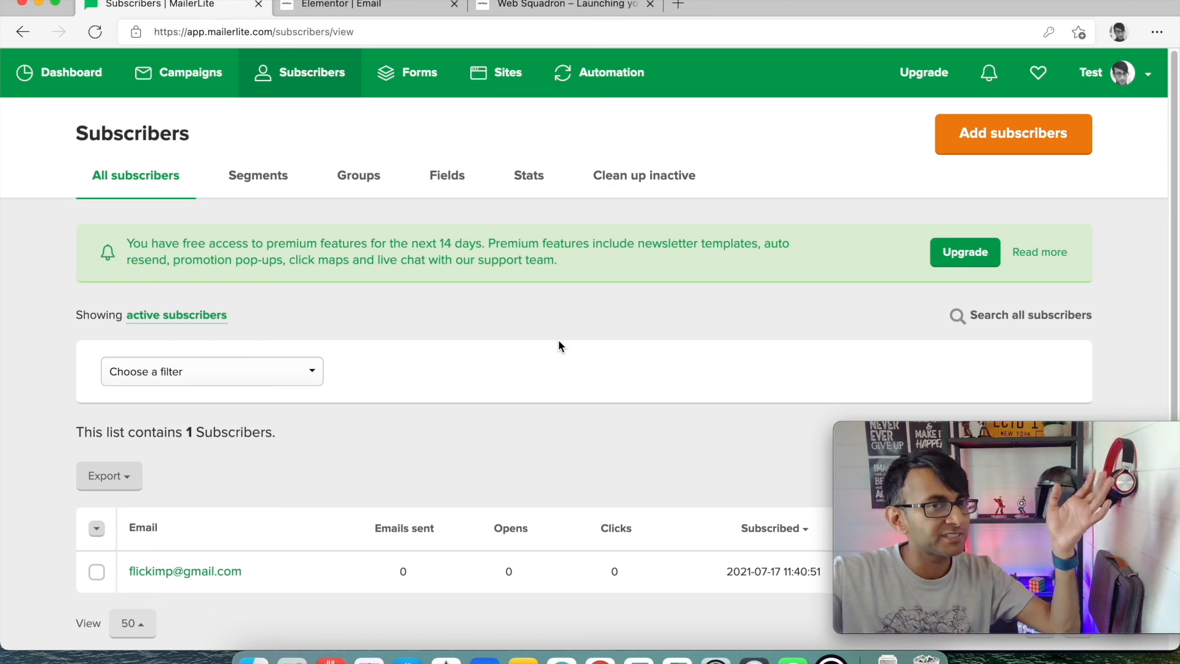
{"action": "scroll", "coordinate": [599, 286], "scroll_direction": "down", "scroll_amount": 1}
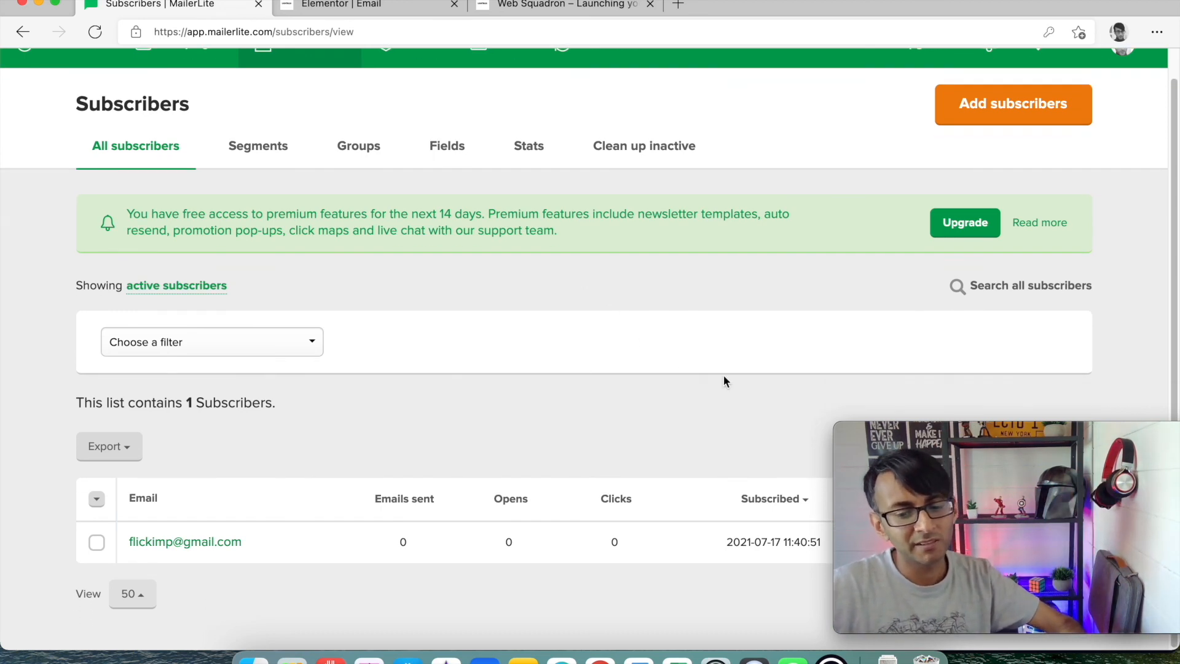
{"action": "mouse_move", "coordinate": [963, 447]}
{"action": "left_click_drag", "start_coordinate": [962, 447], "coordinate": [576, 155]}
{"action": "left_click", "coordinate": [658, 429]}
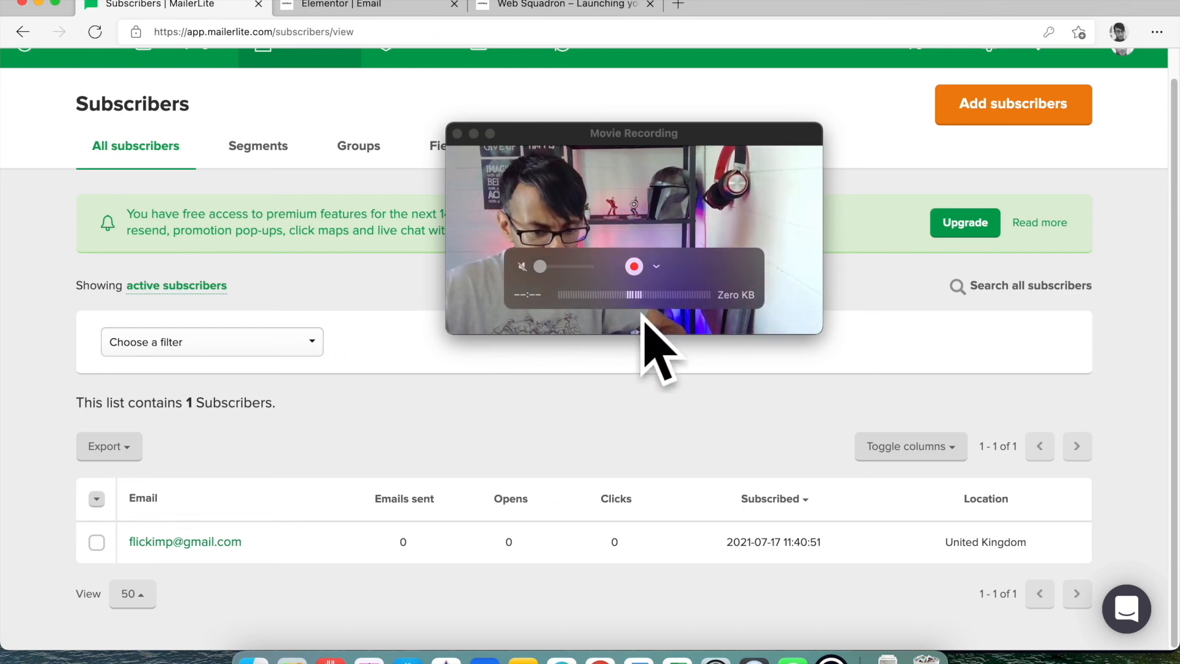
{"action": "left_click_drag", "start_coordinate": [660, 139], "coordinate": [655, 136]}
{"action": "left_click", "coordinate": [594, 381]}
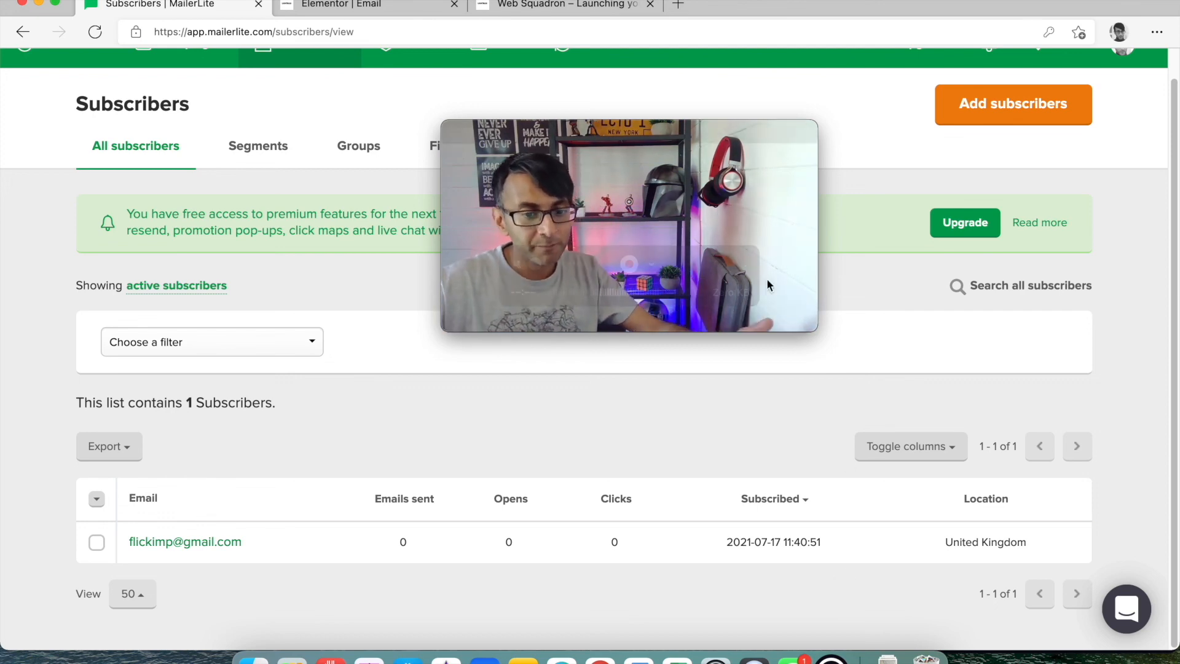
{"action": "left_click_drag", "start_coordinate": [693, 121], "coordinate": [1028, 261]}
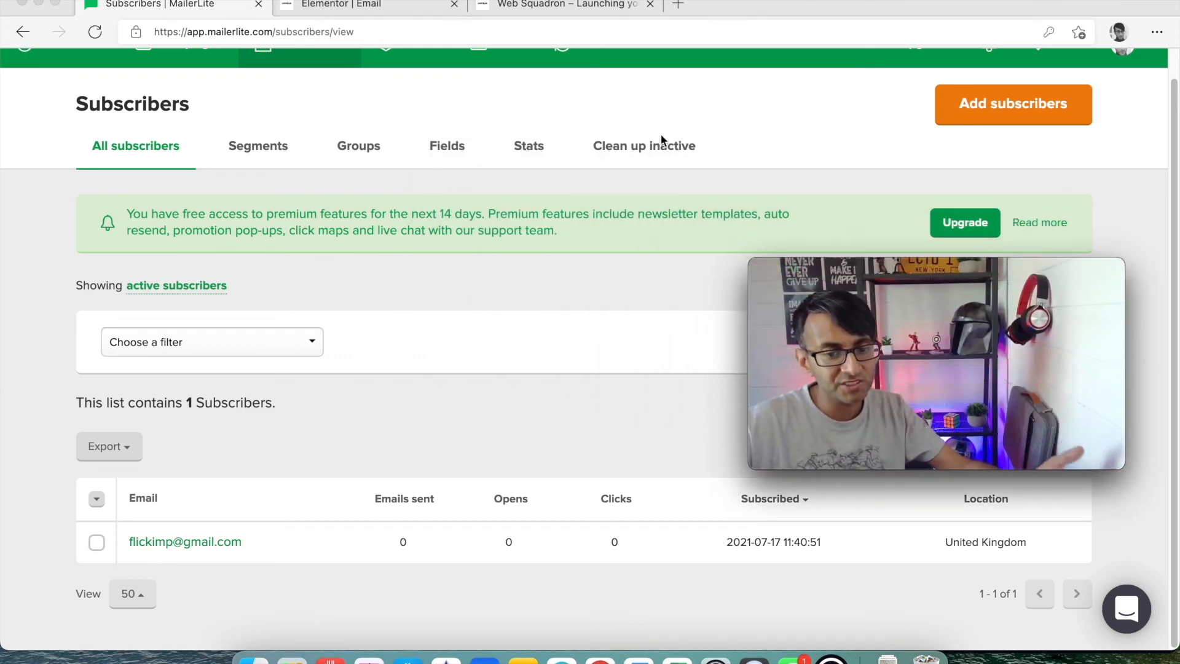
{"action": "left_click", "coordinate": [500, 288]}
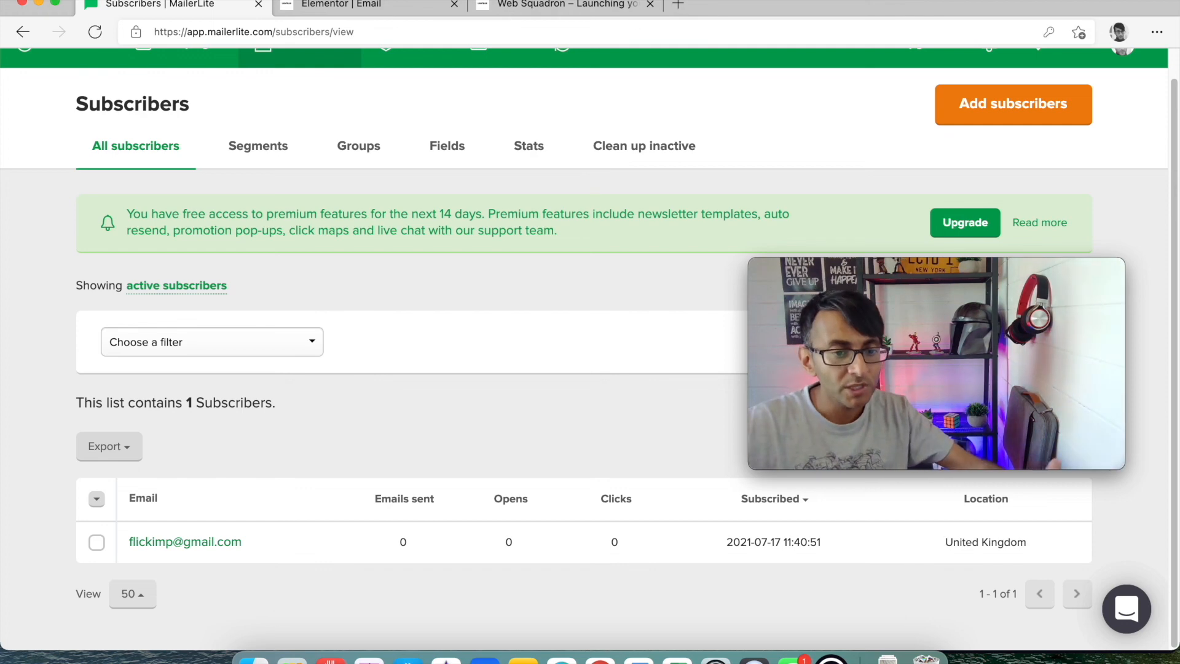
Return to the Elementor editor and preview the Email page again to review the embedded newsletter form.
{"action": "left_click", "coordinate": [341, 5]}
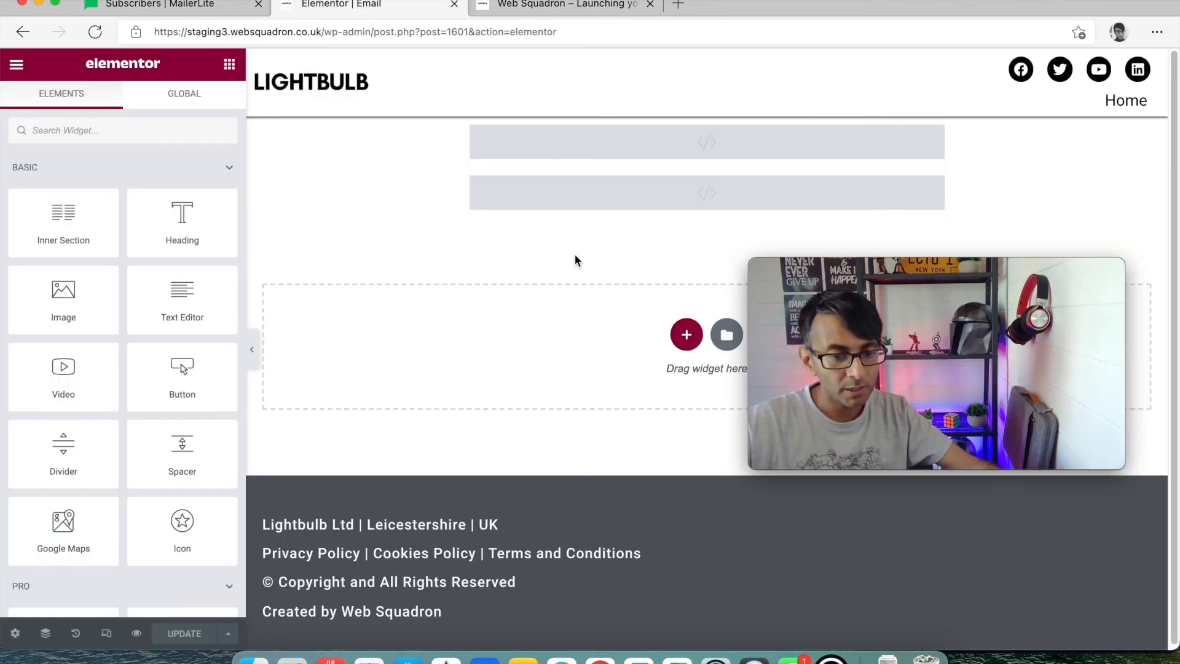
{"action": "left_click", "coordinate": [136, 633]}
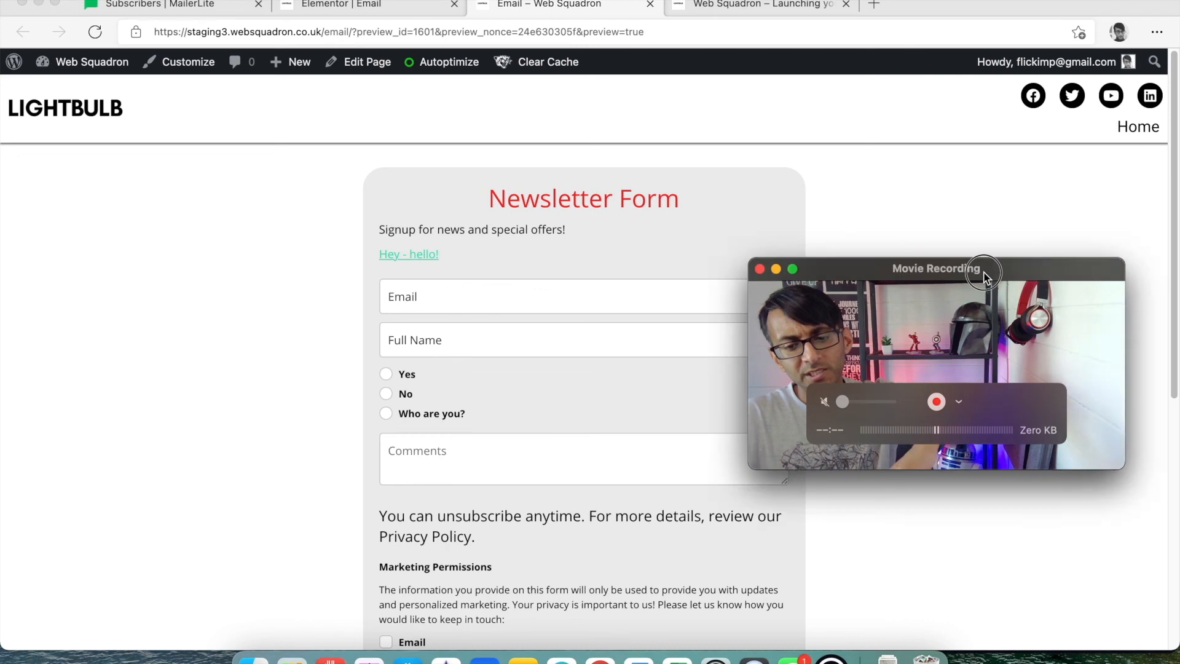
{"action": "left_click_drag", "start_coordinate": [979, 270], "coordinate": [1093, 400]}
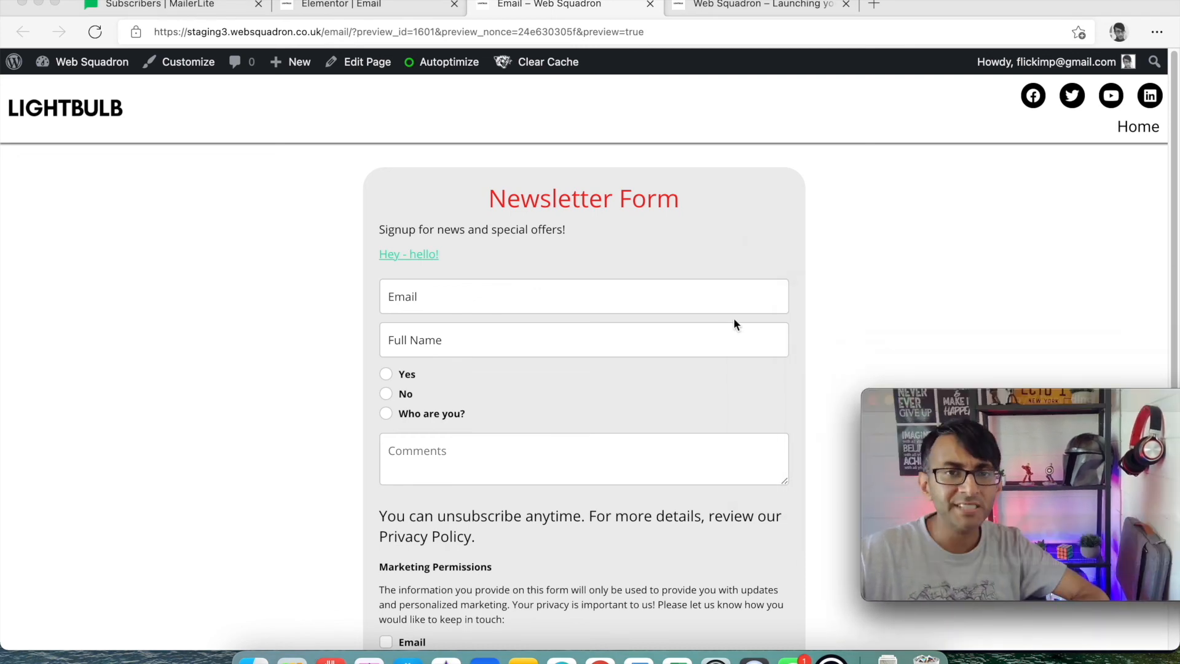
{"action": "scroll", "coordinate": [599, 378], "scroll_direction": "down", "scroll_amount": 3}
{"action": "scroll", "coordinate": [599, 378], "scroll_direction": "up", "scroll_amount": 3}
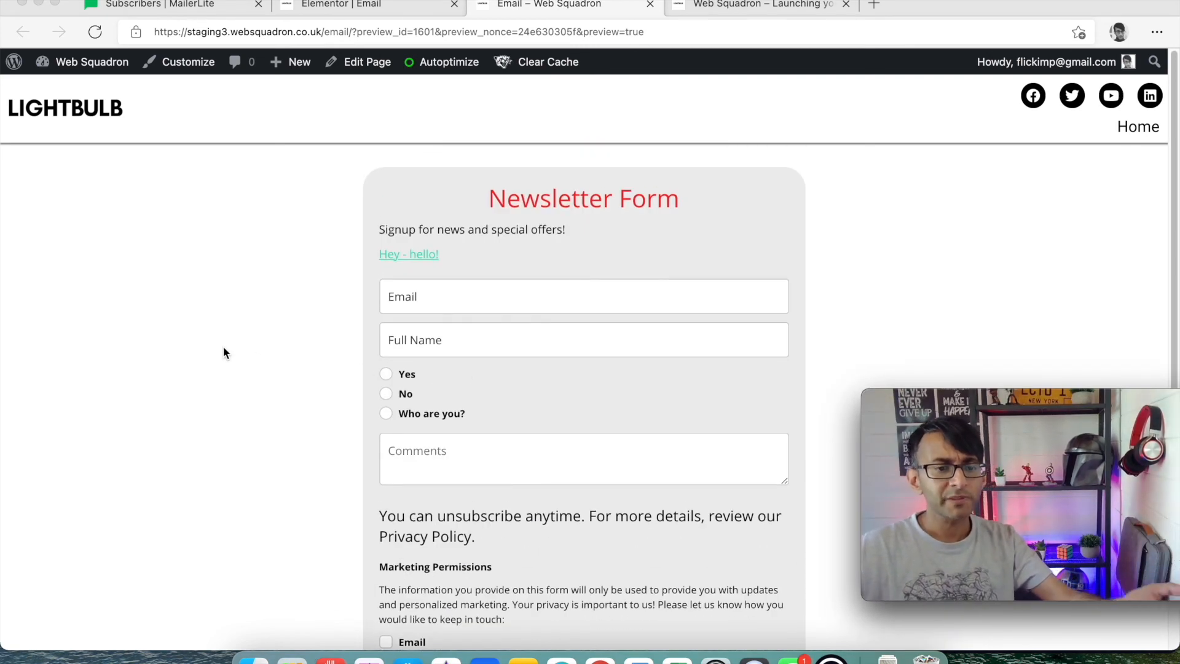